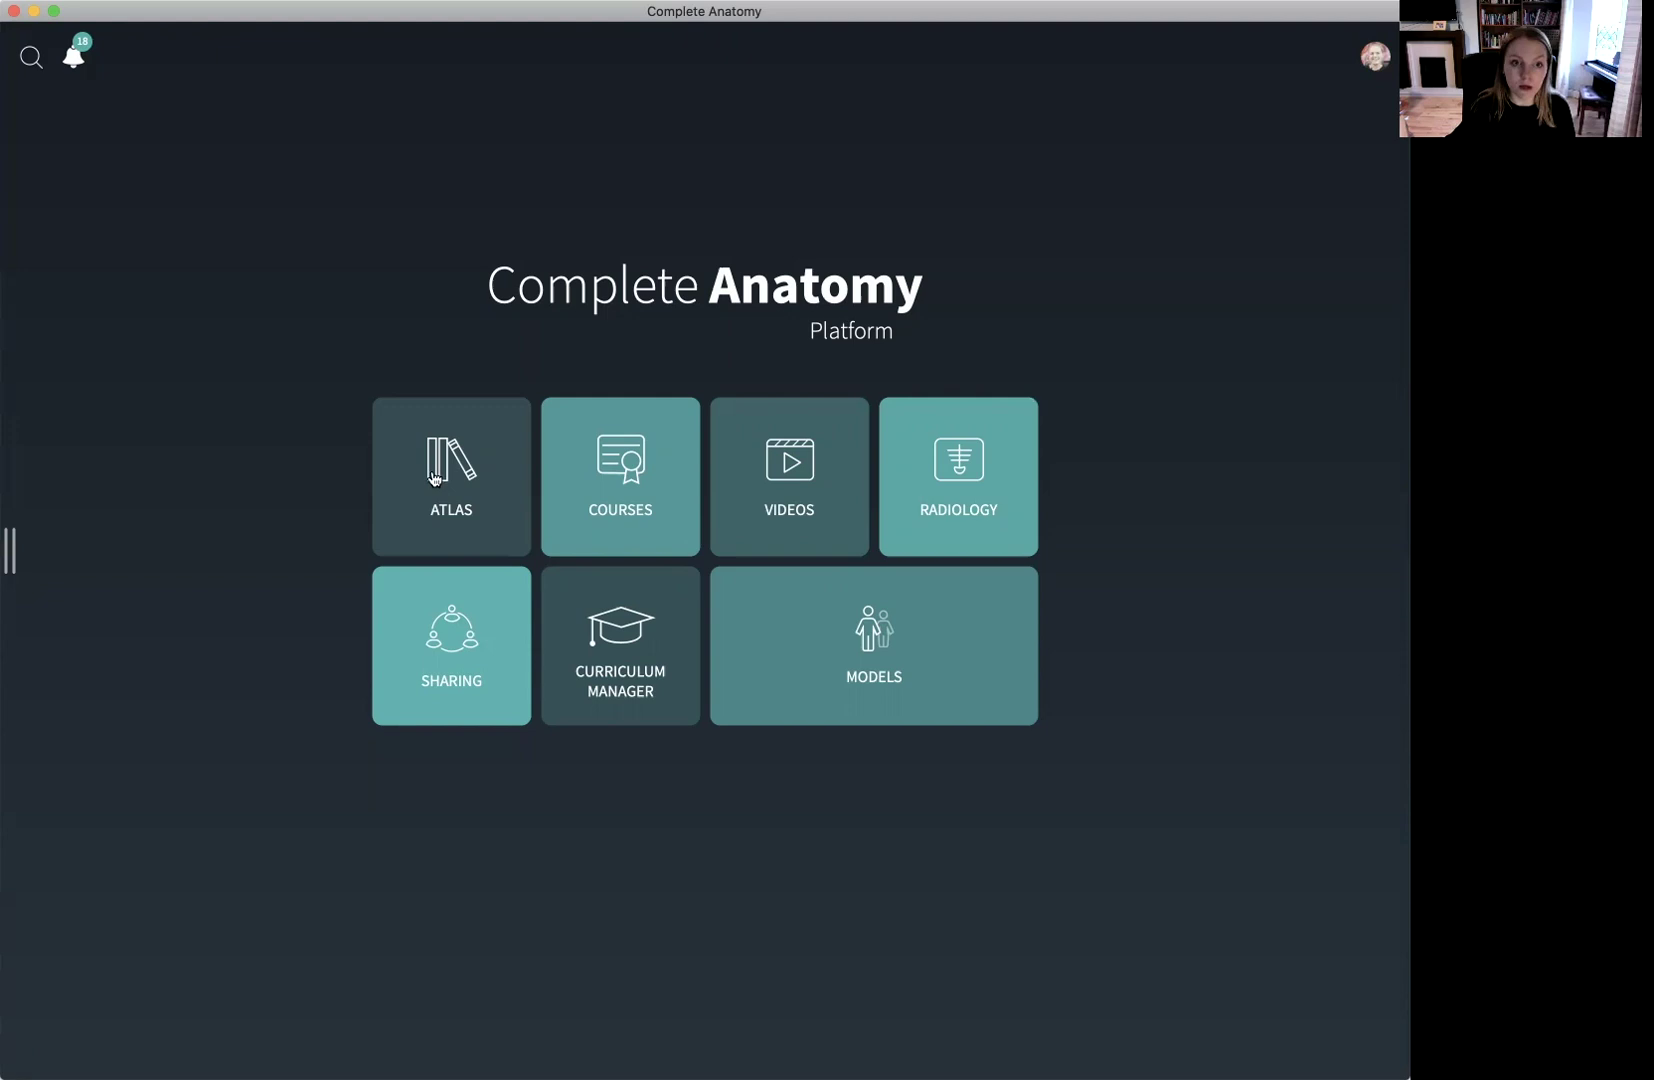
- Open the Library from the hub's Models tile, landing on the Videos section
click(897, 657)
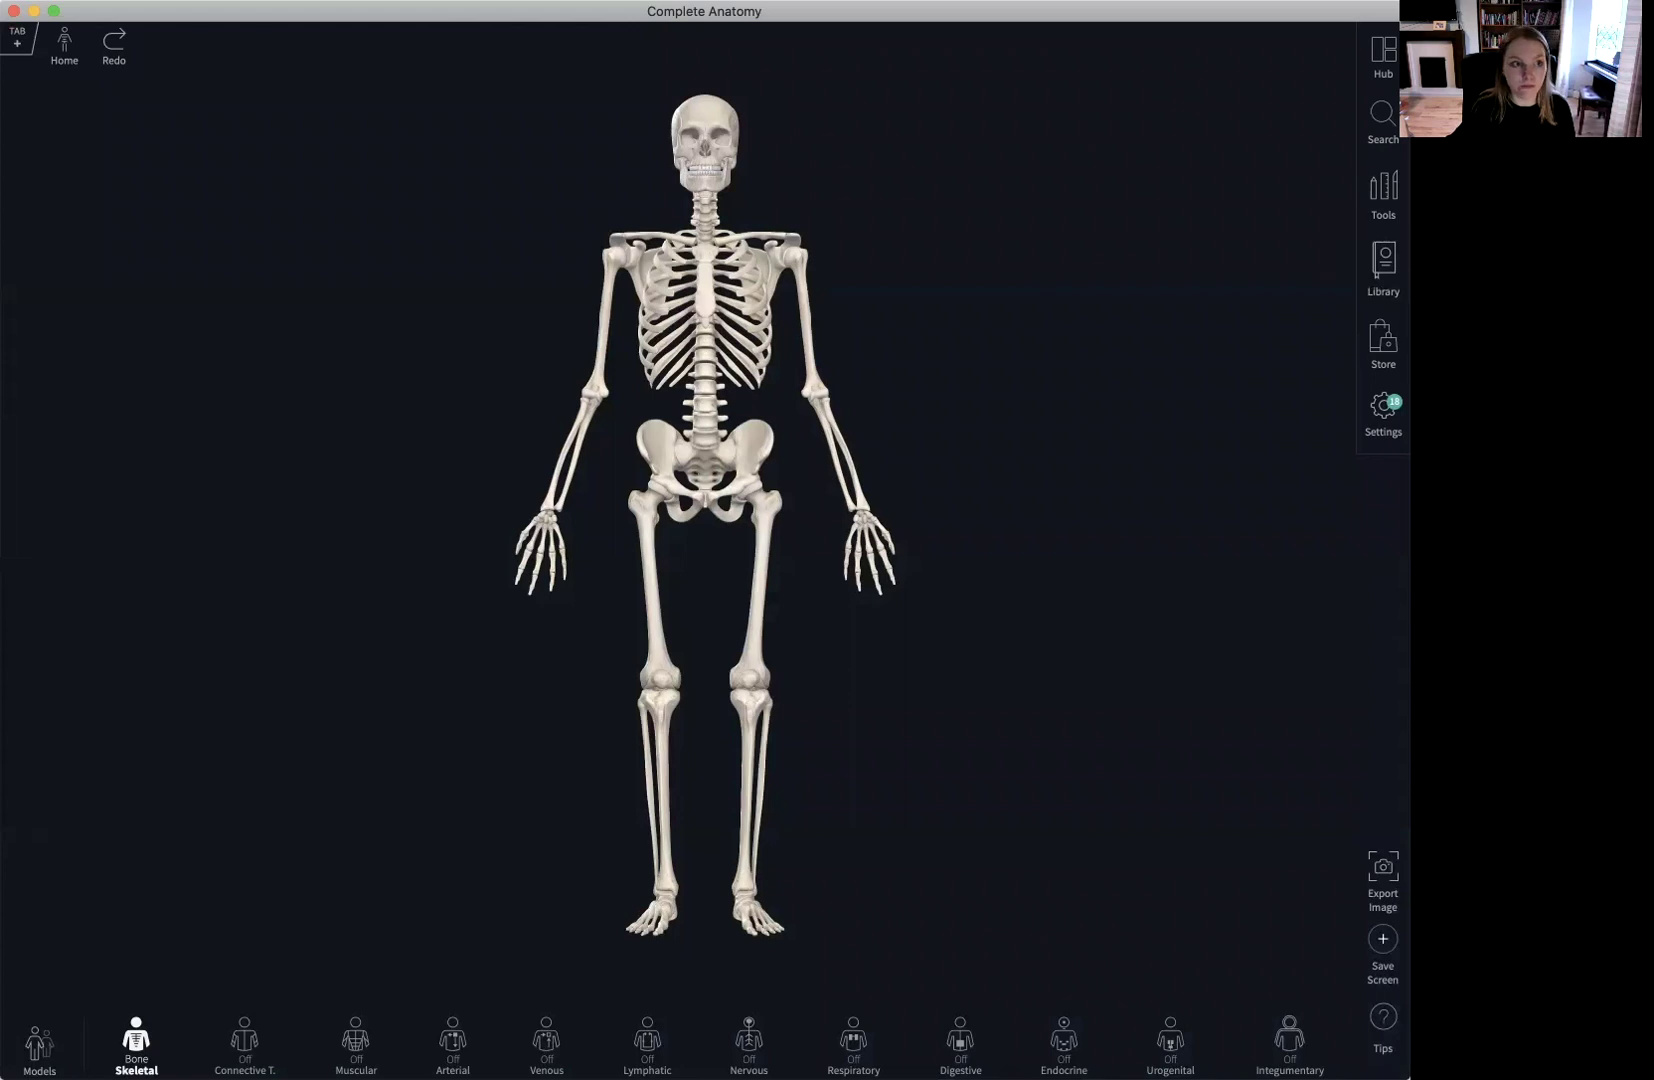
click(1383, 262)
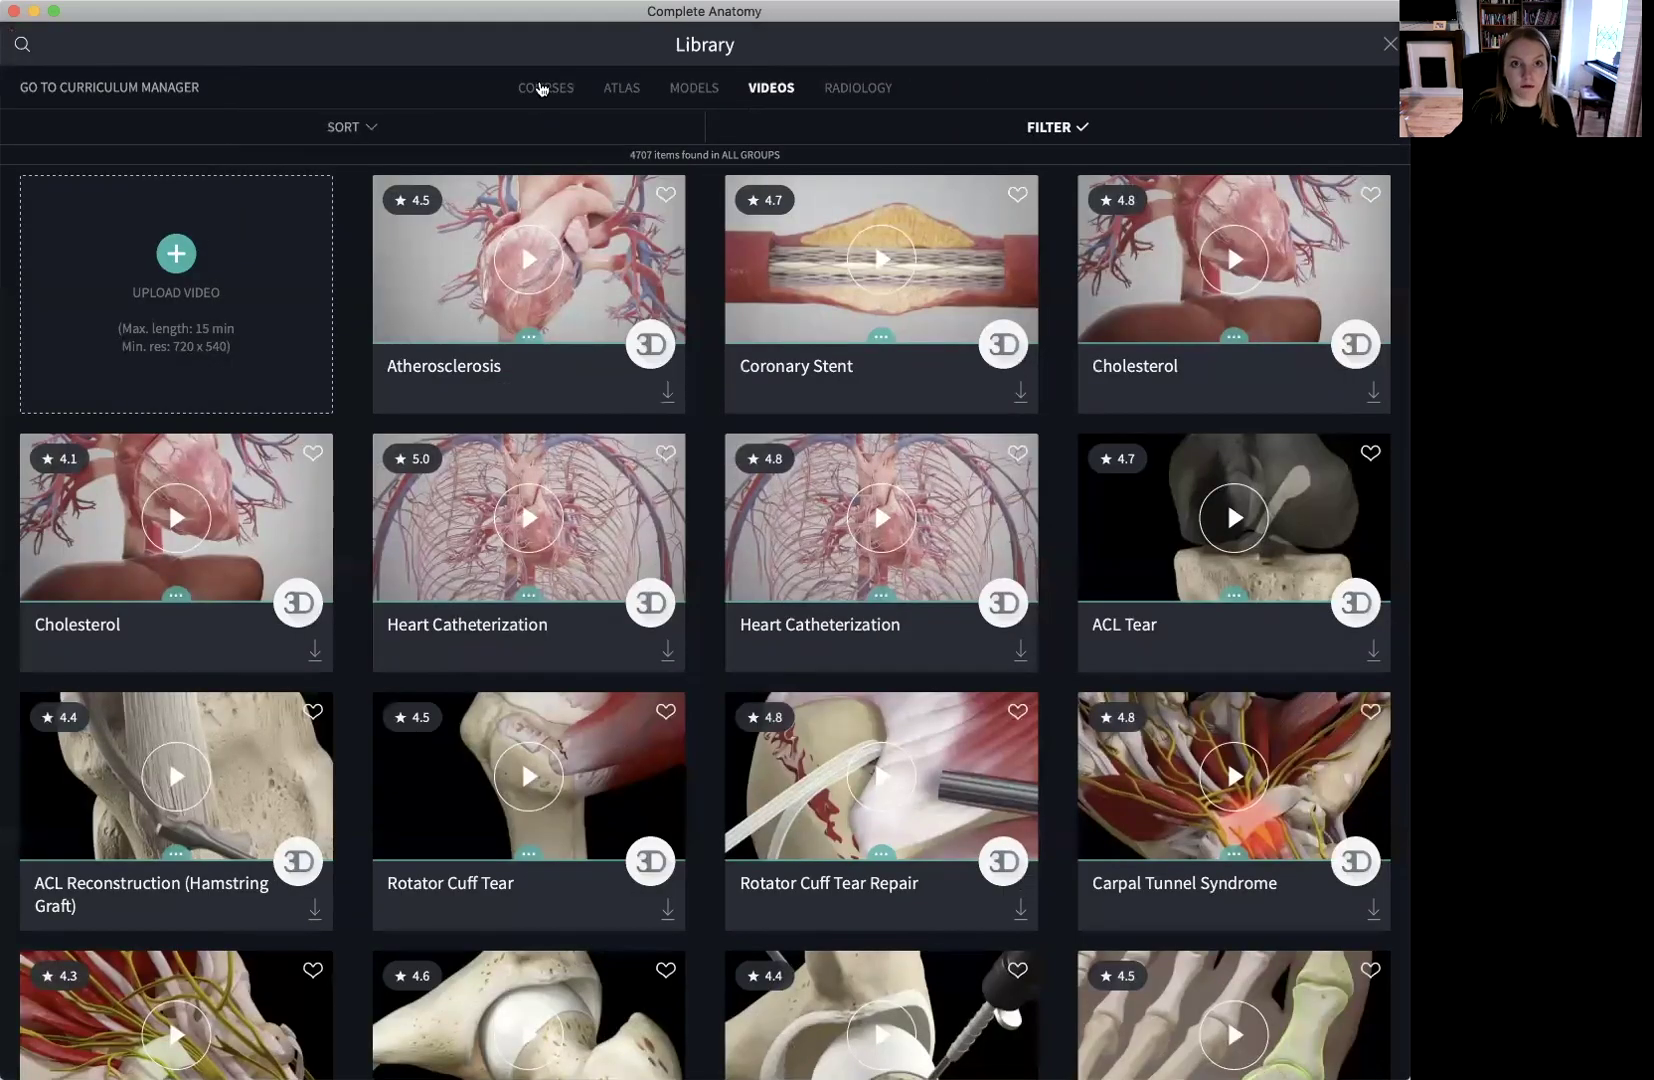
- Browse the Courses, Atlas, Models, Videos and Radiology tabs, ending back on Models
click(541, 89)
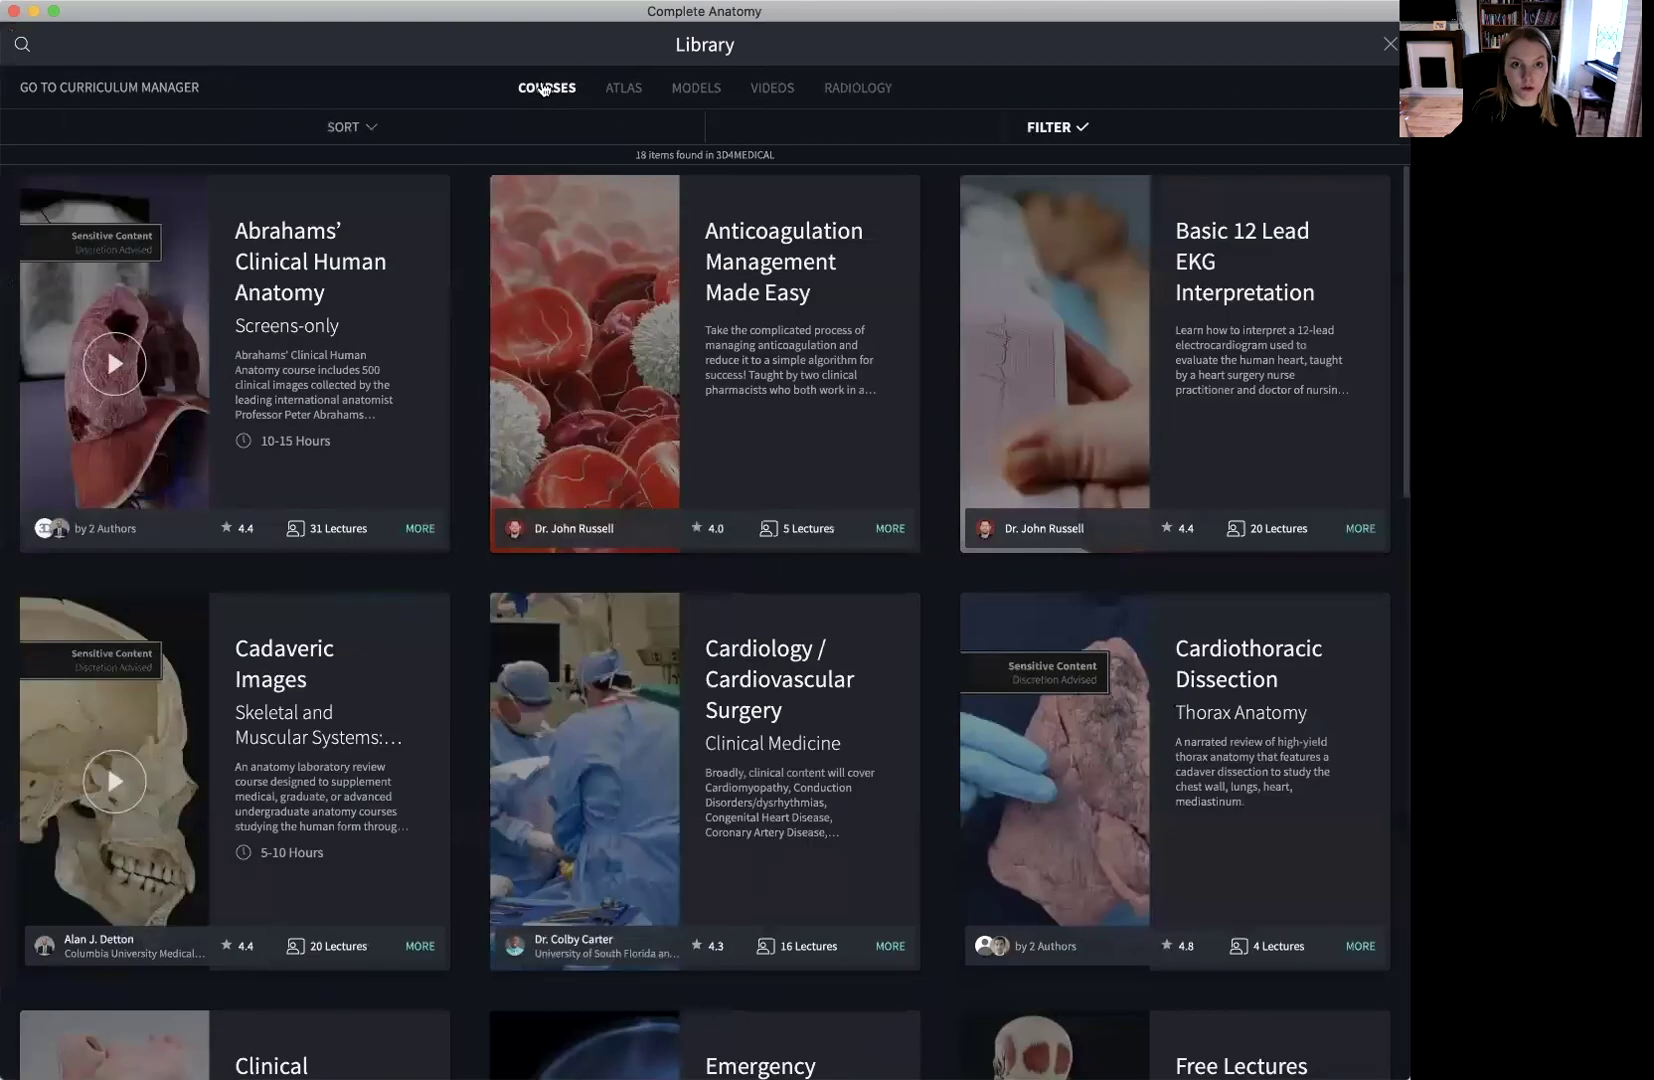
click(631, 91)
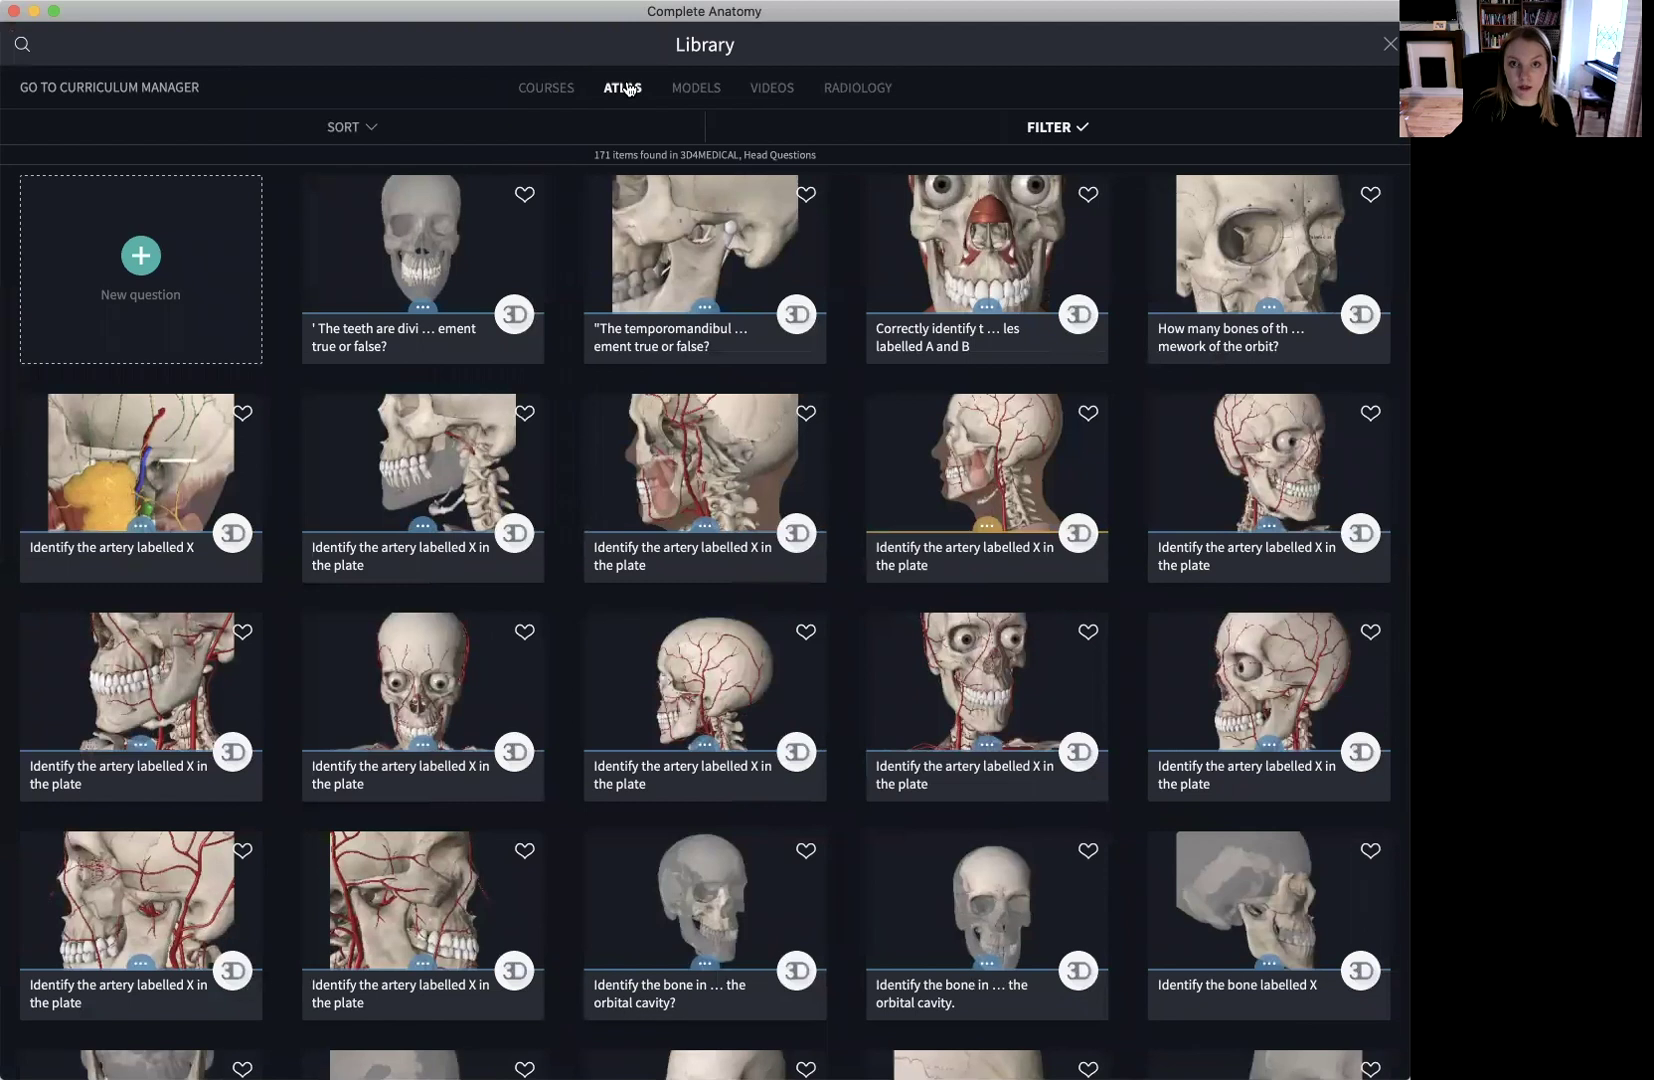
click(698, 90)
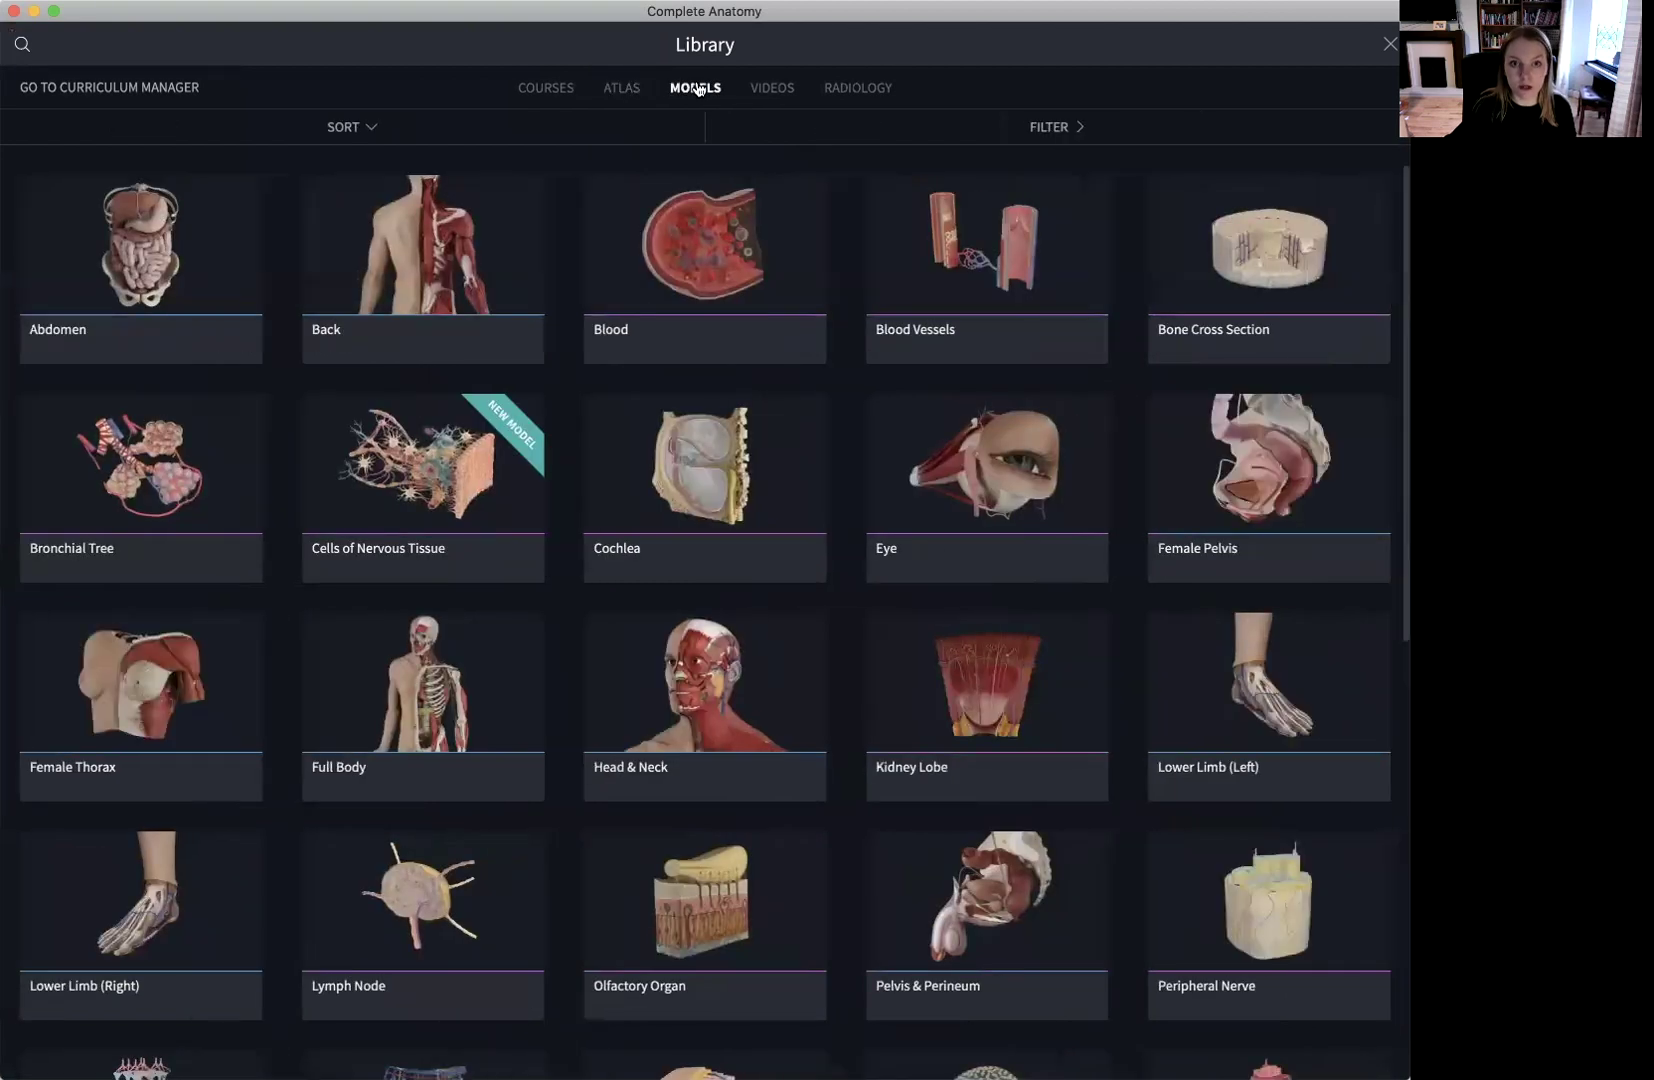
click(782, 91)
click(853, 90)
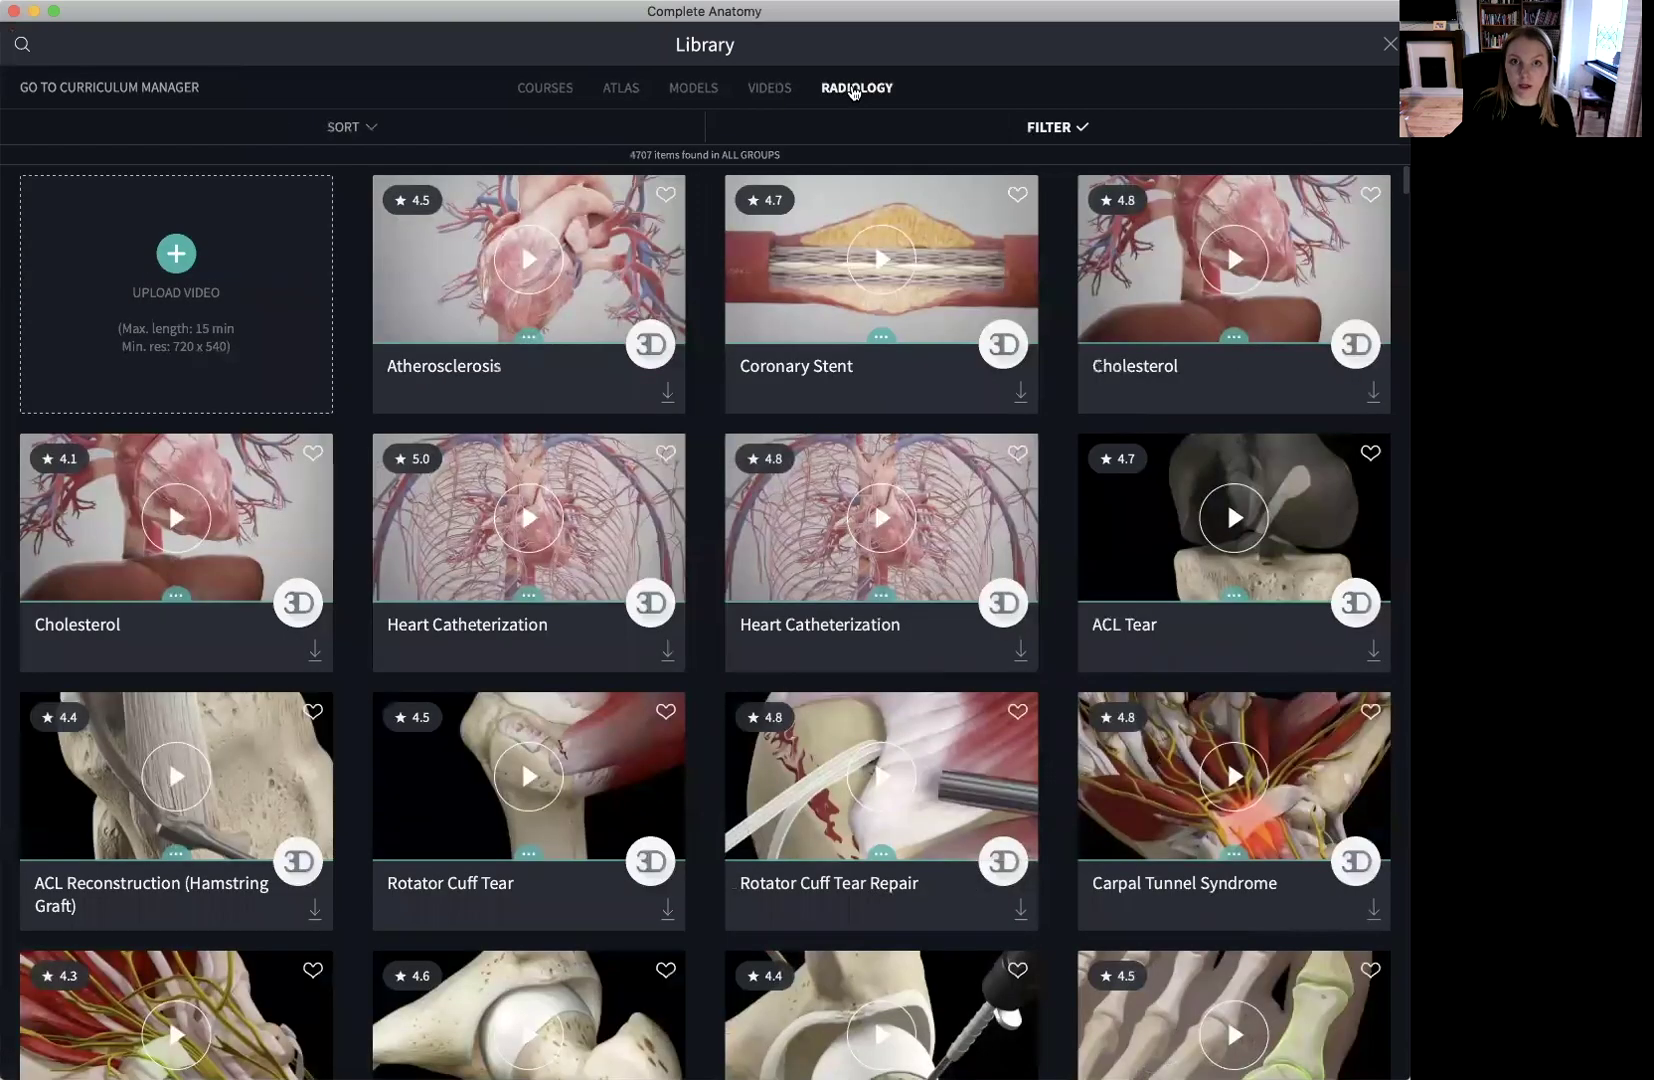
click(686, 90)
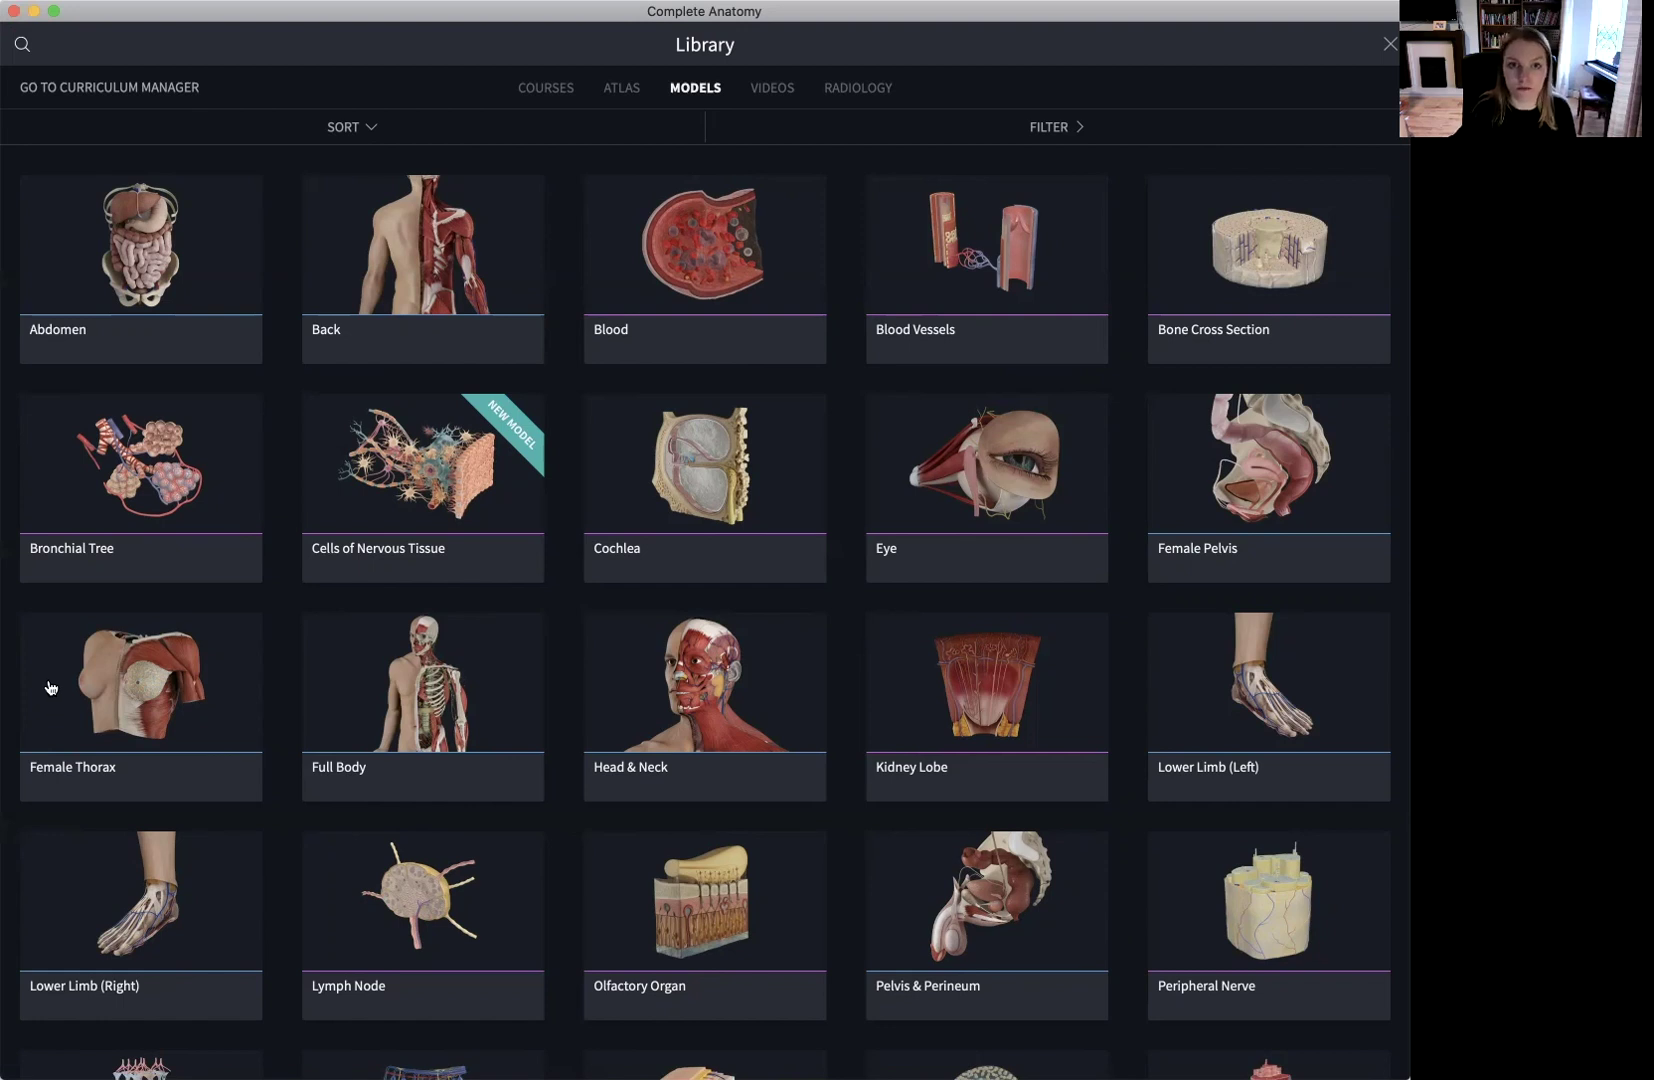
- Switch the Library to the Videos tab
click(766, 91)
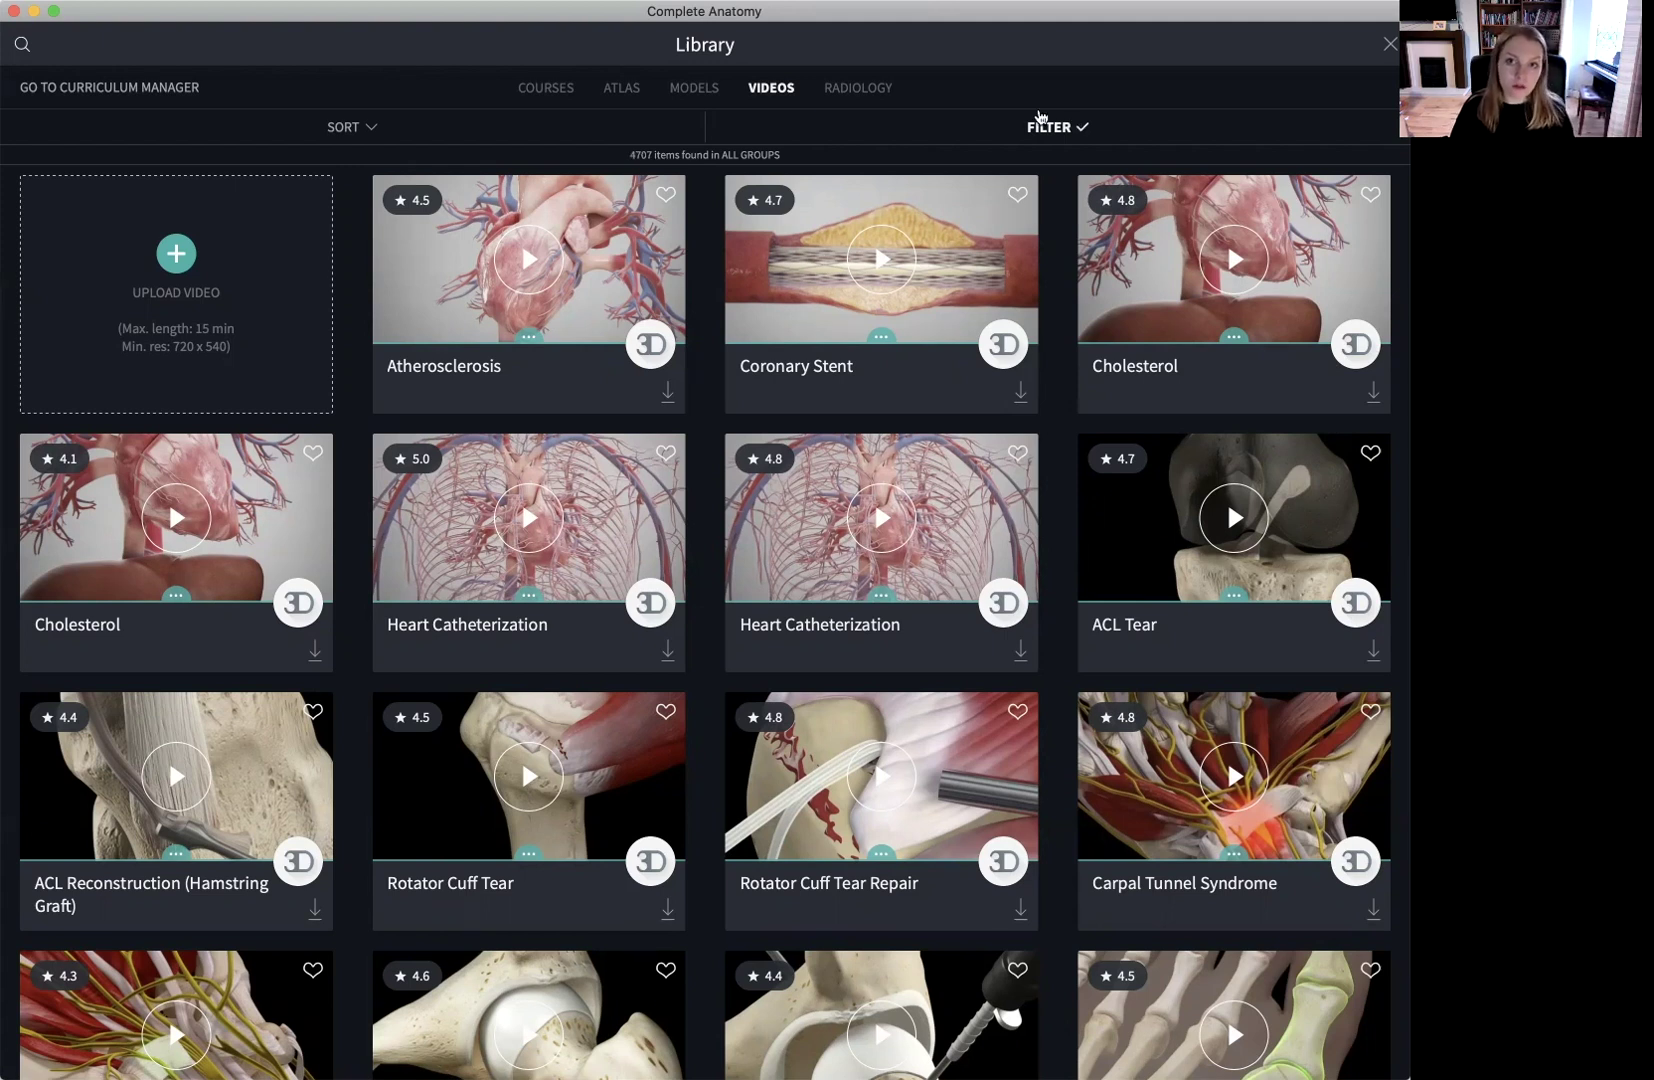
- Filter videos to Cardiology, Conditions, Aortic Abnormalities, listing 5 videos
click(1054, 127)
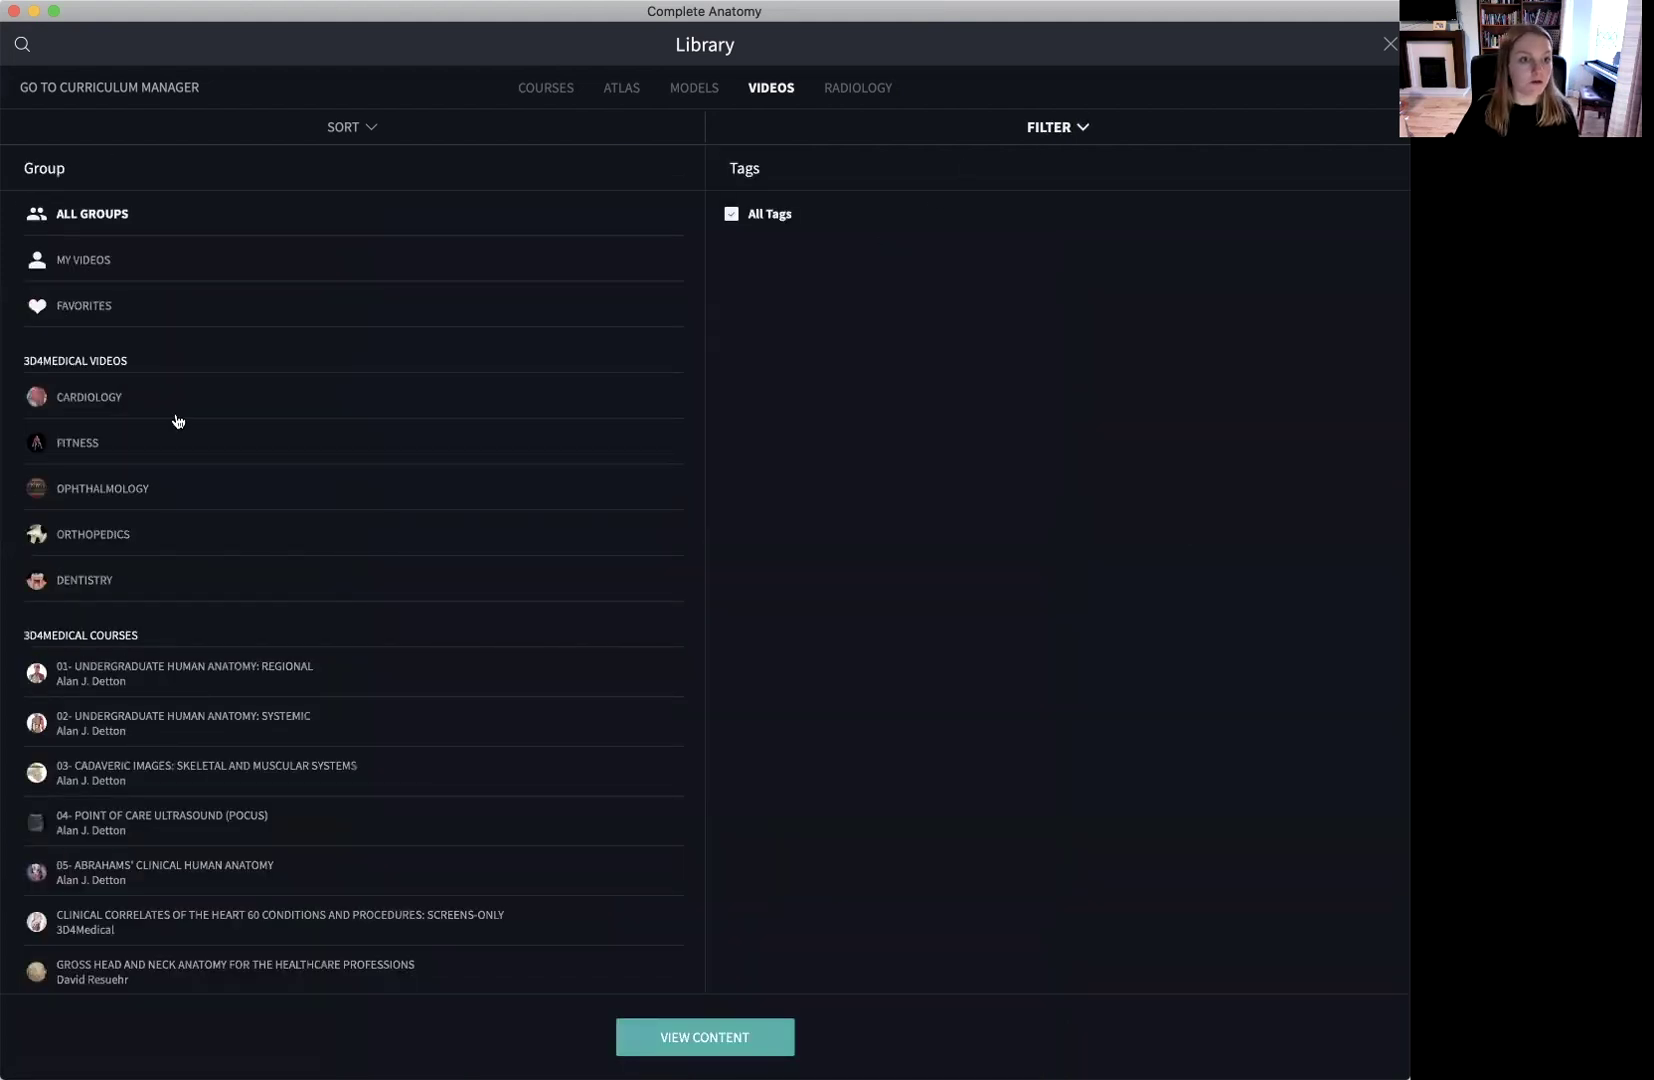
click(87, 396)
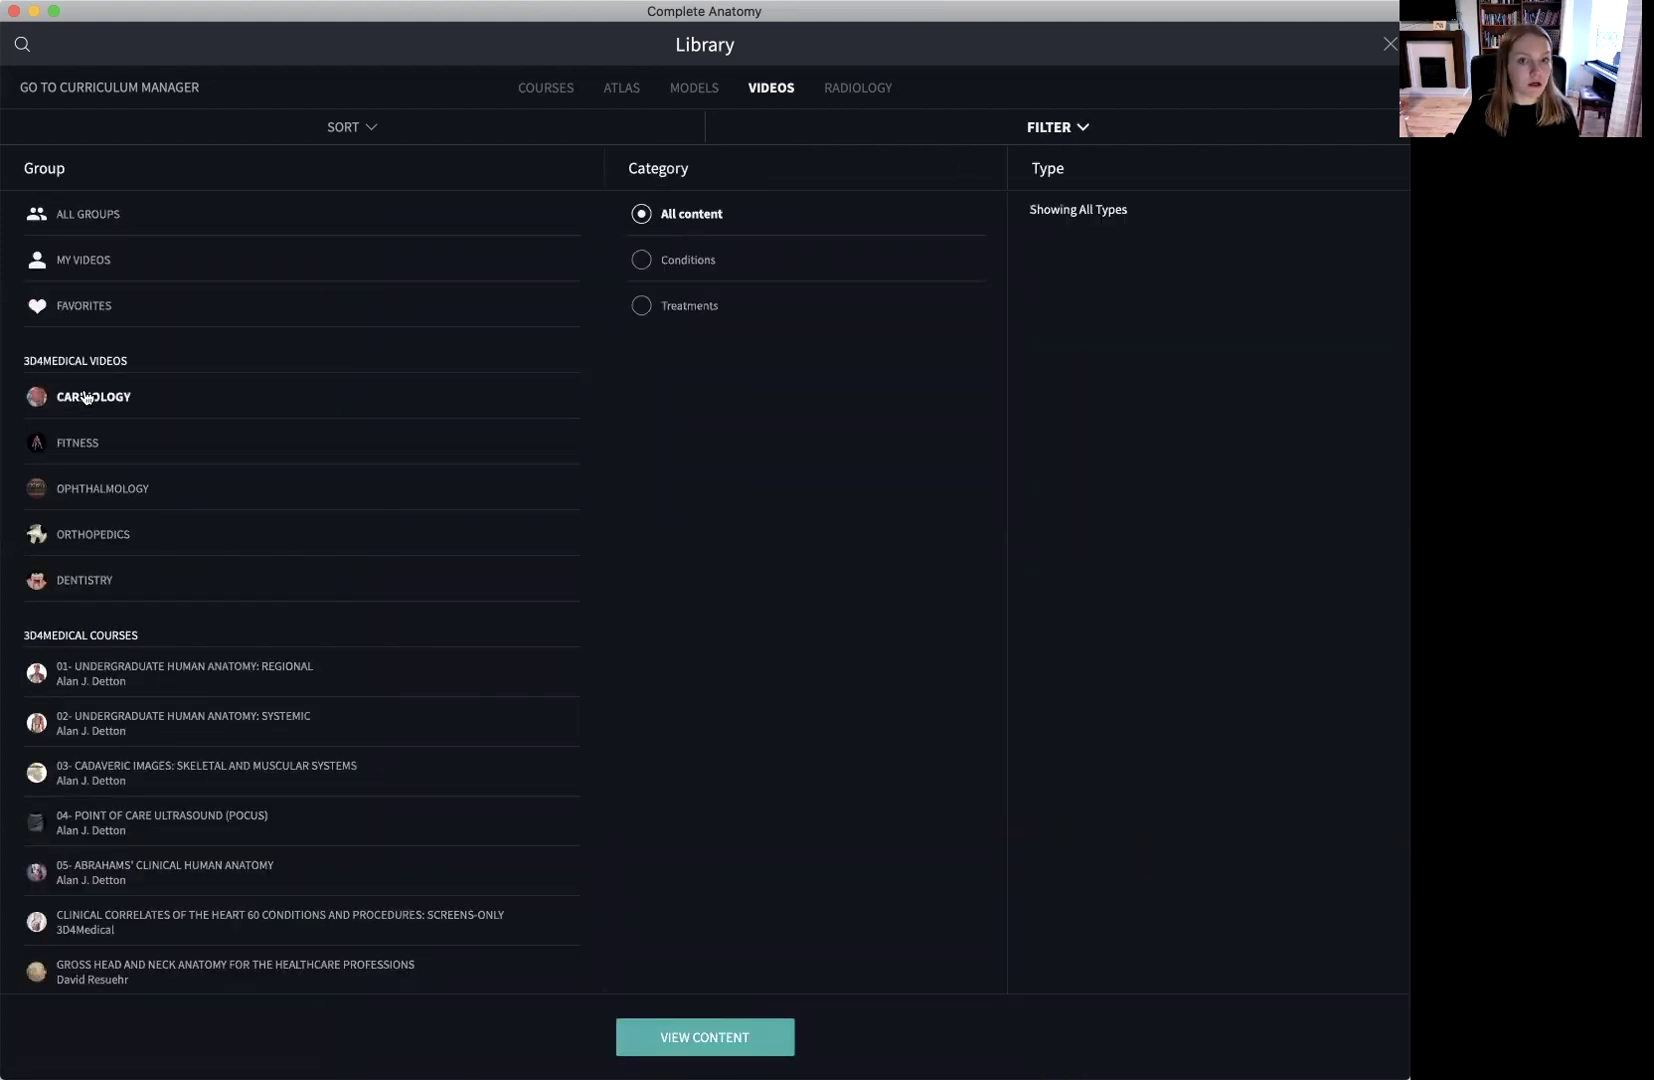
click(677, 263)
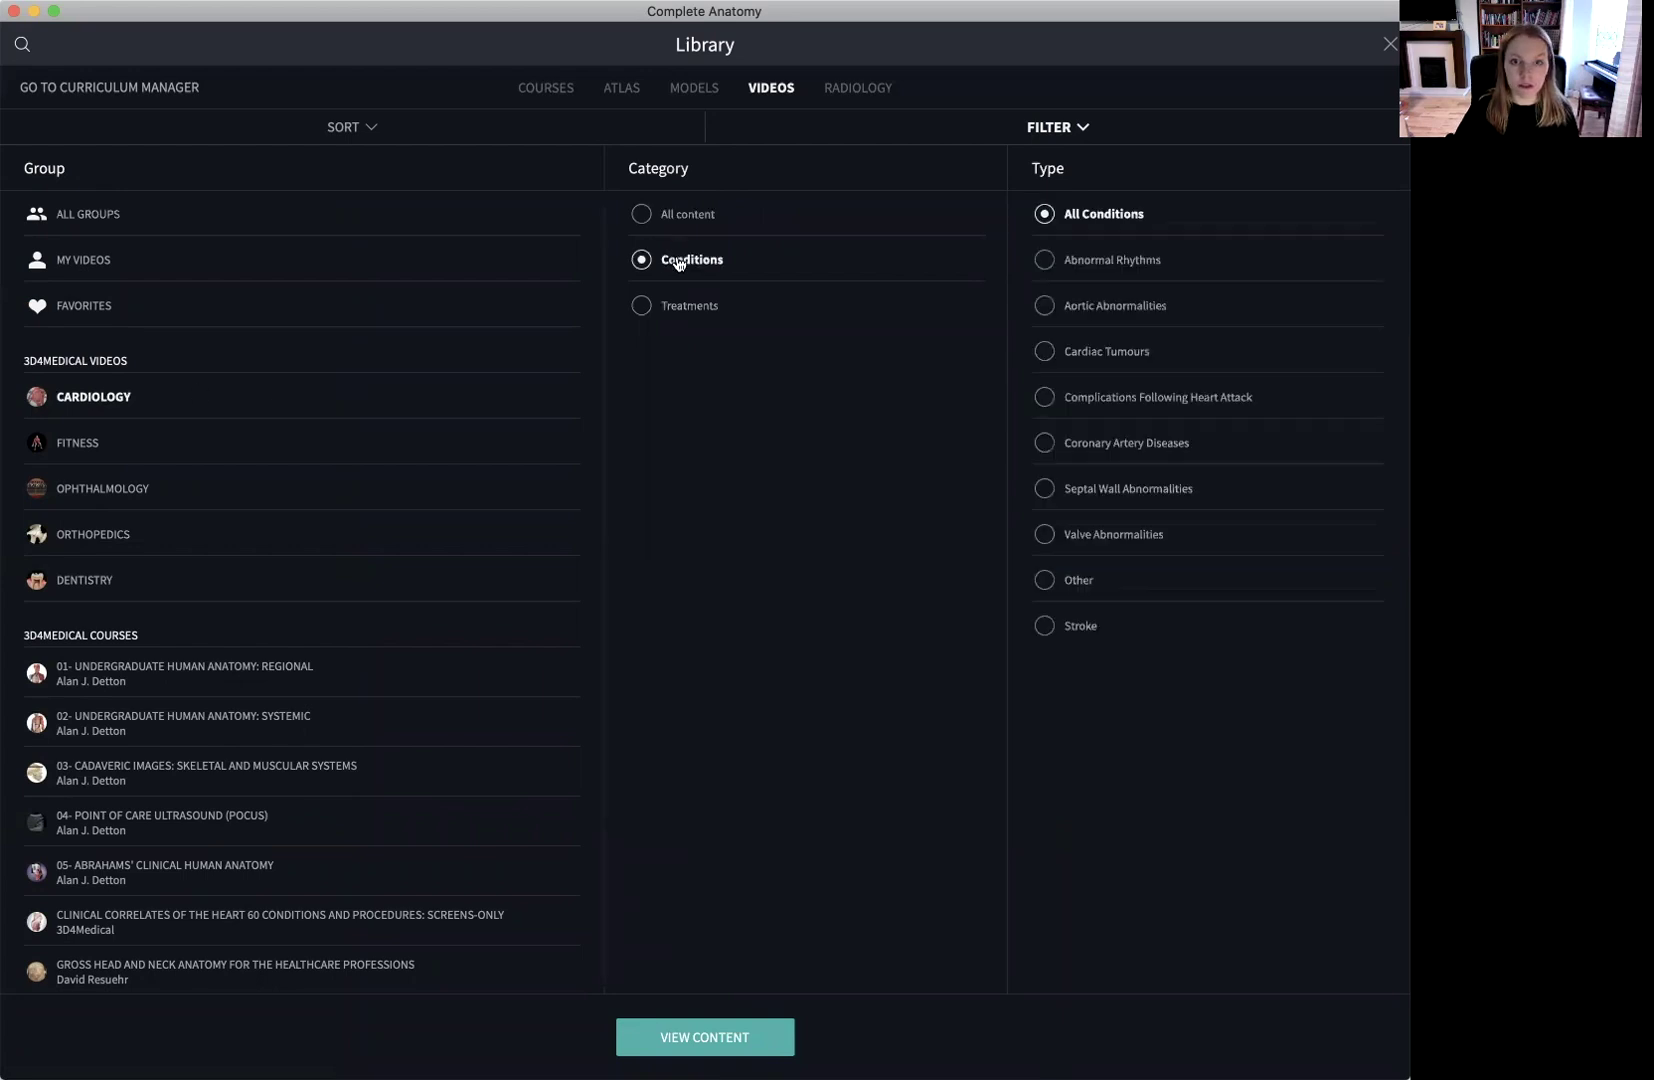
click(1088, 310)
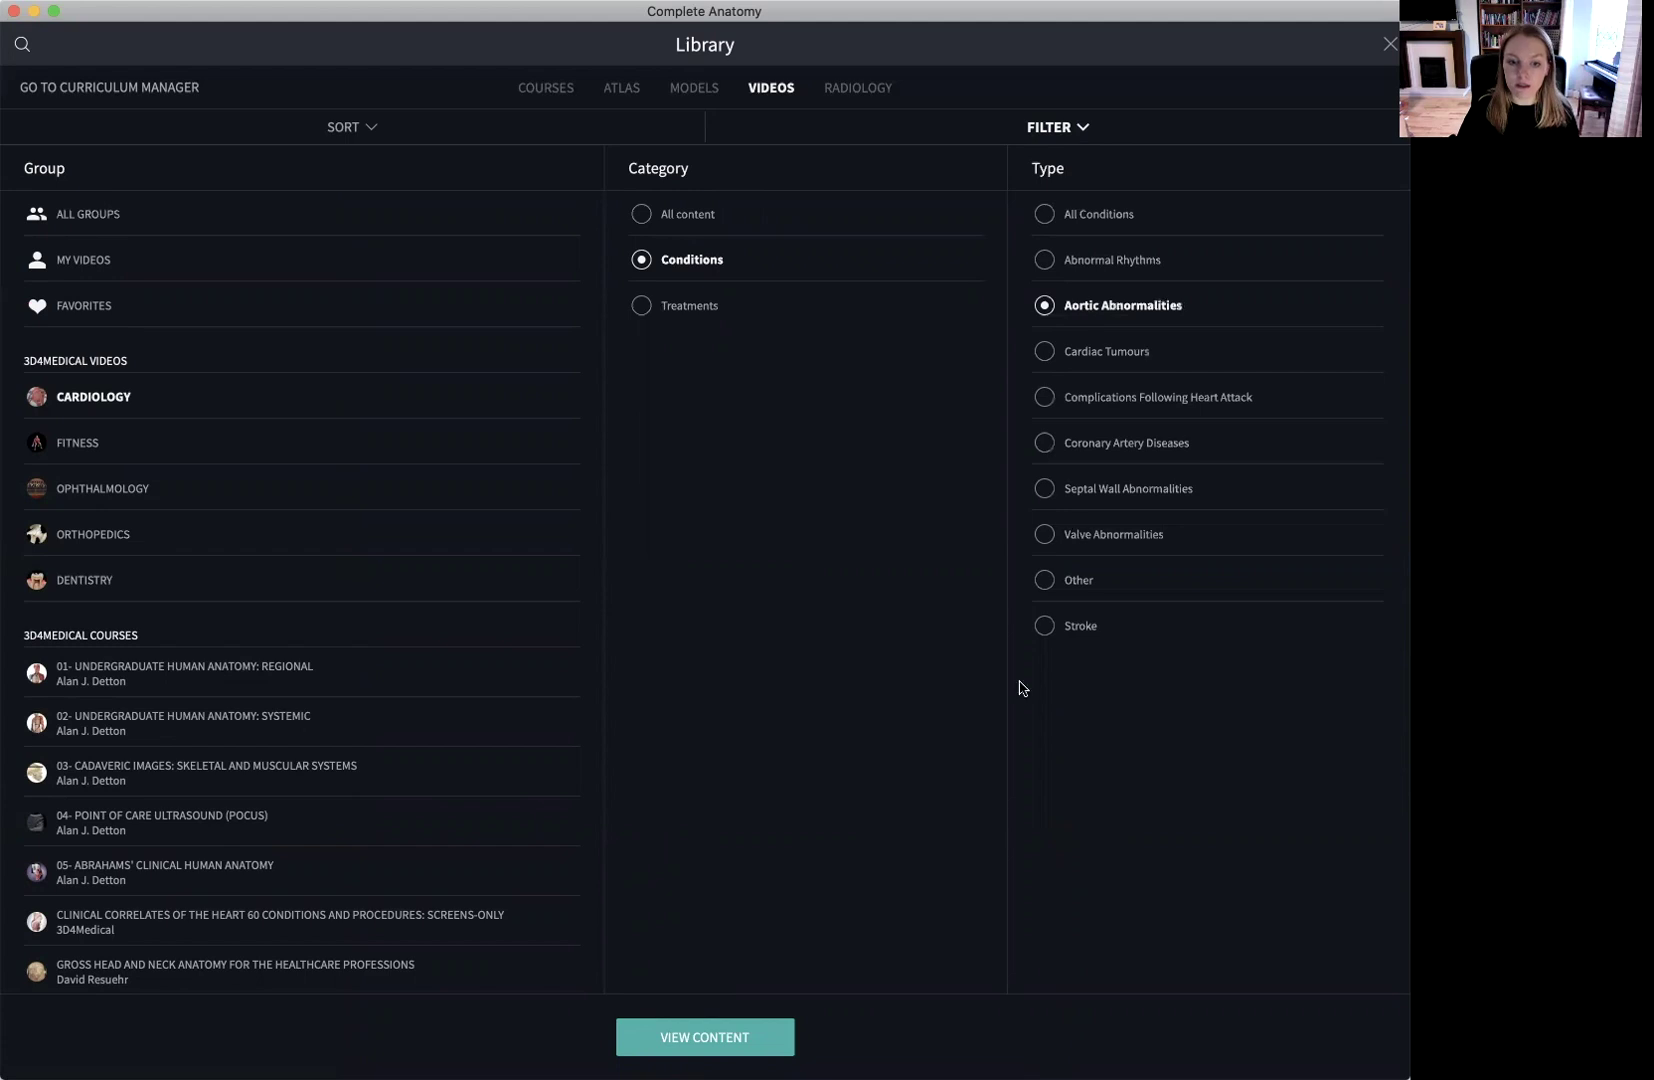
click(697, 1040)
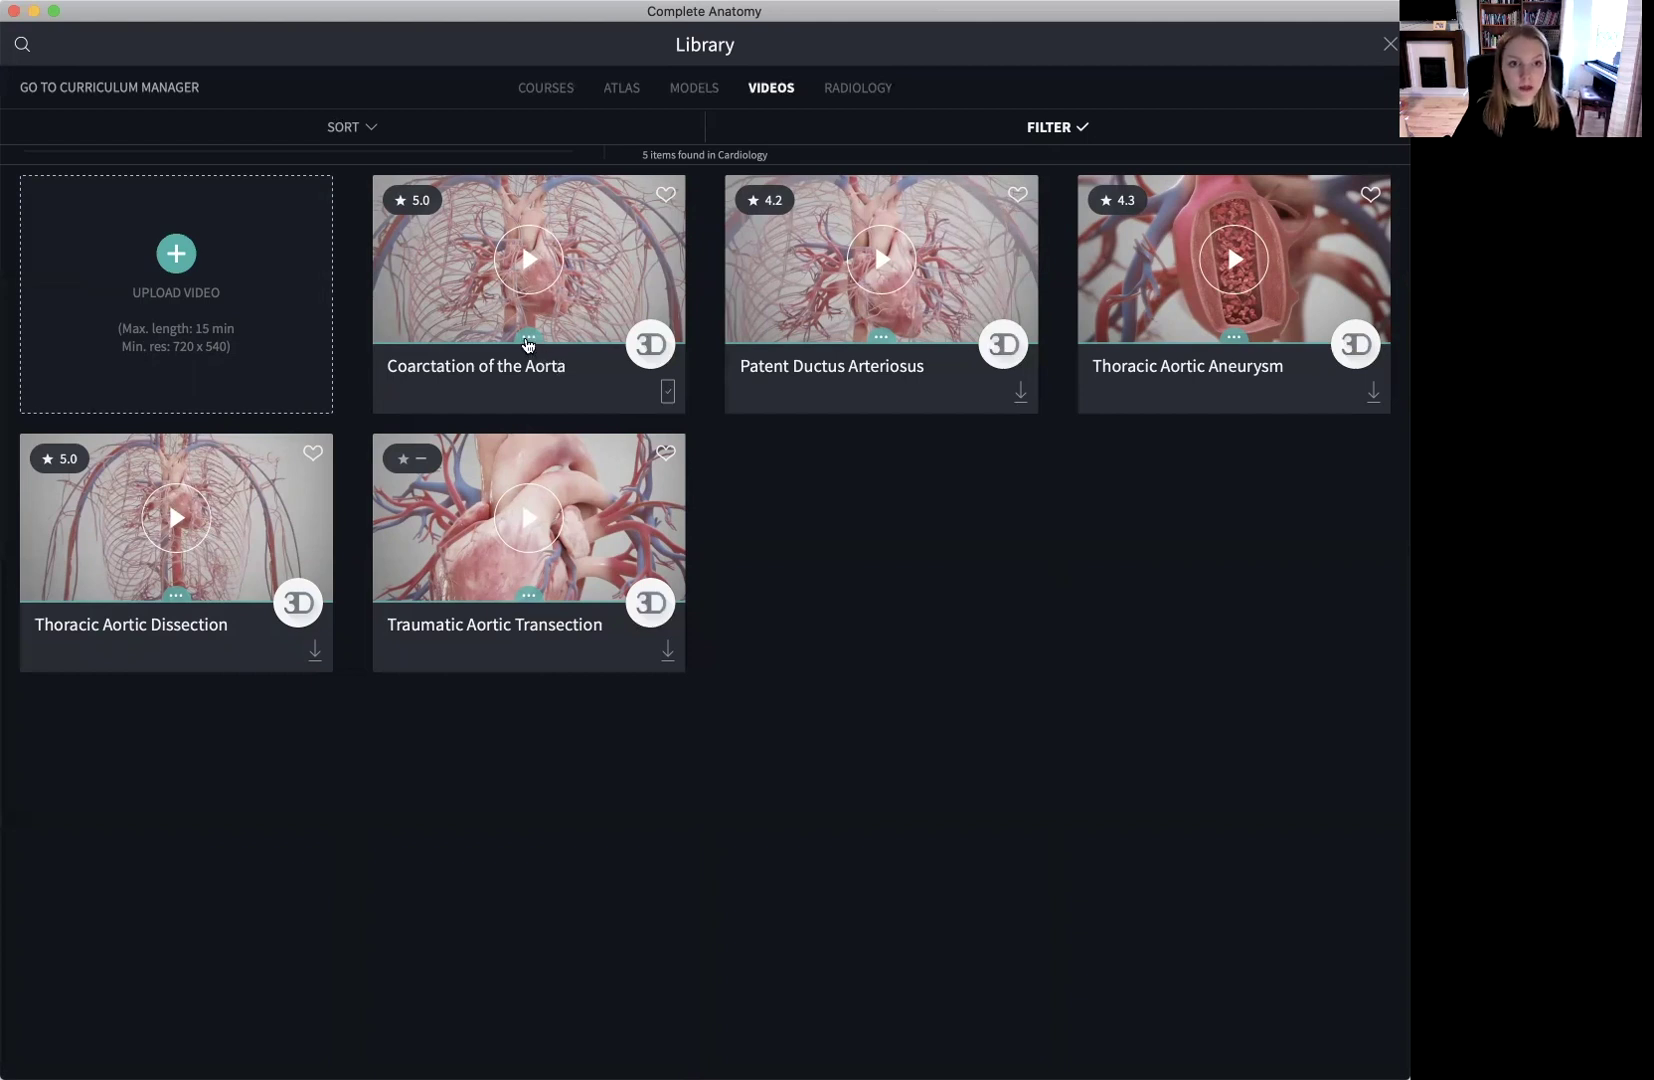
- Copy a share link for the Coarctation of the Aorta video, then close the options
click(529, 340)
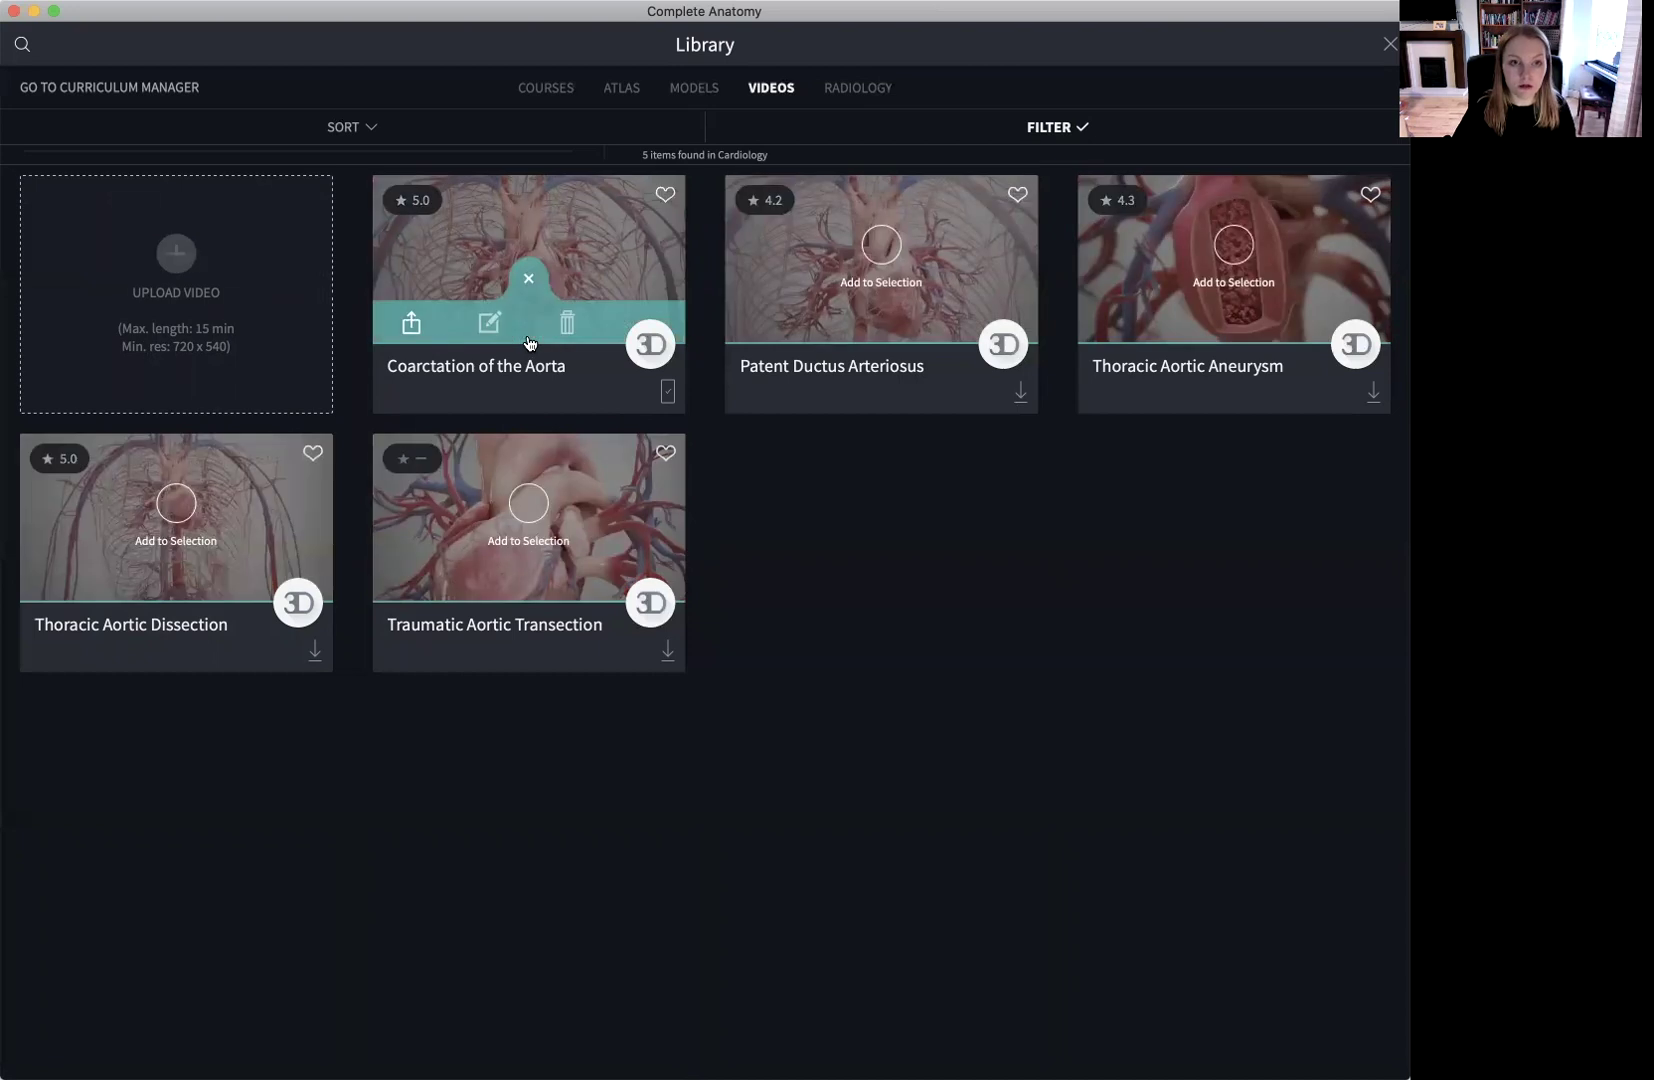
click(411, 323)
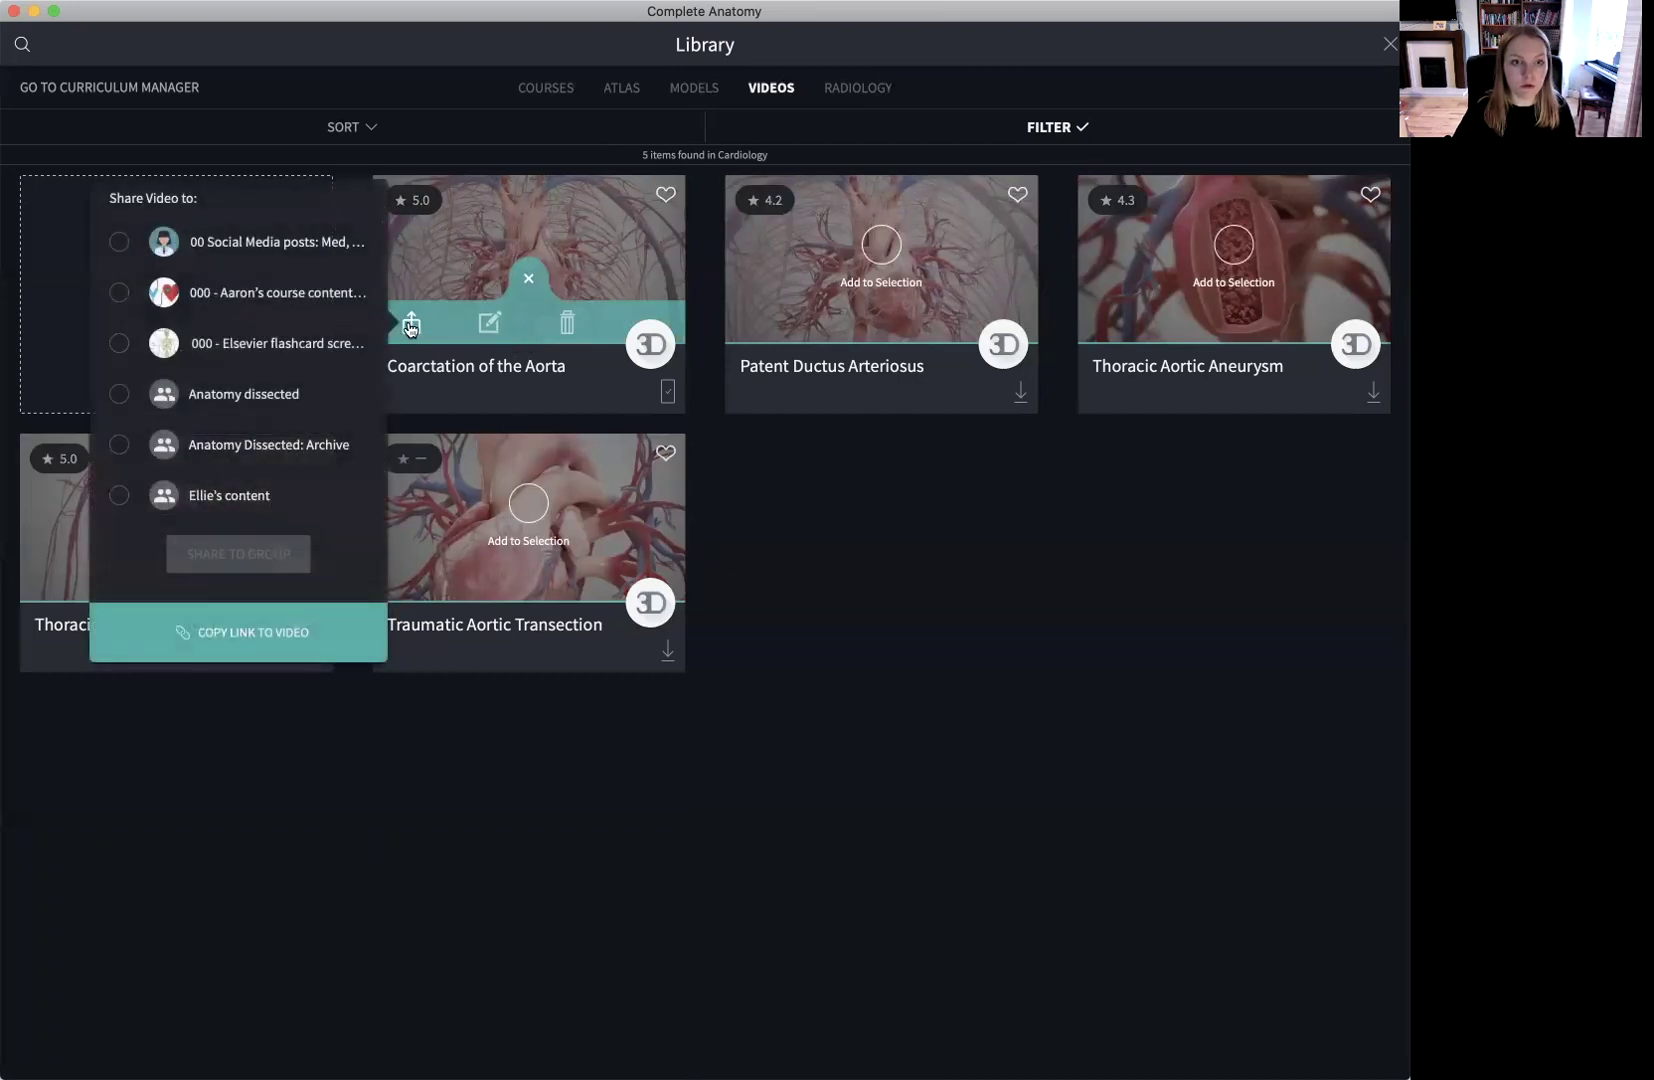
click(307, 640)
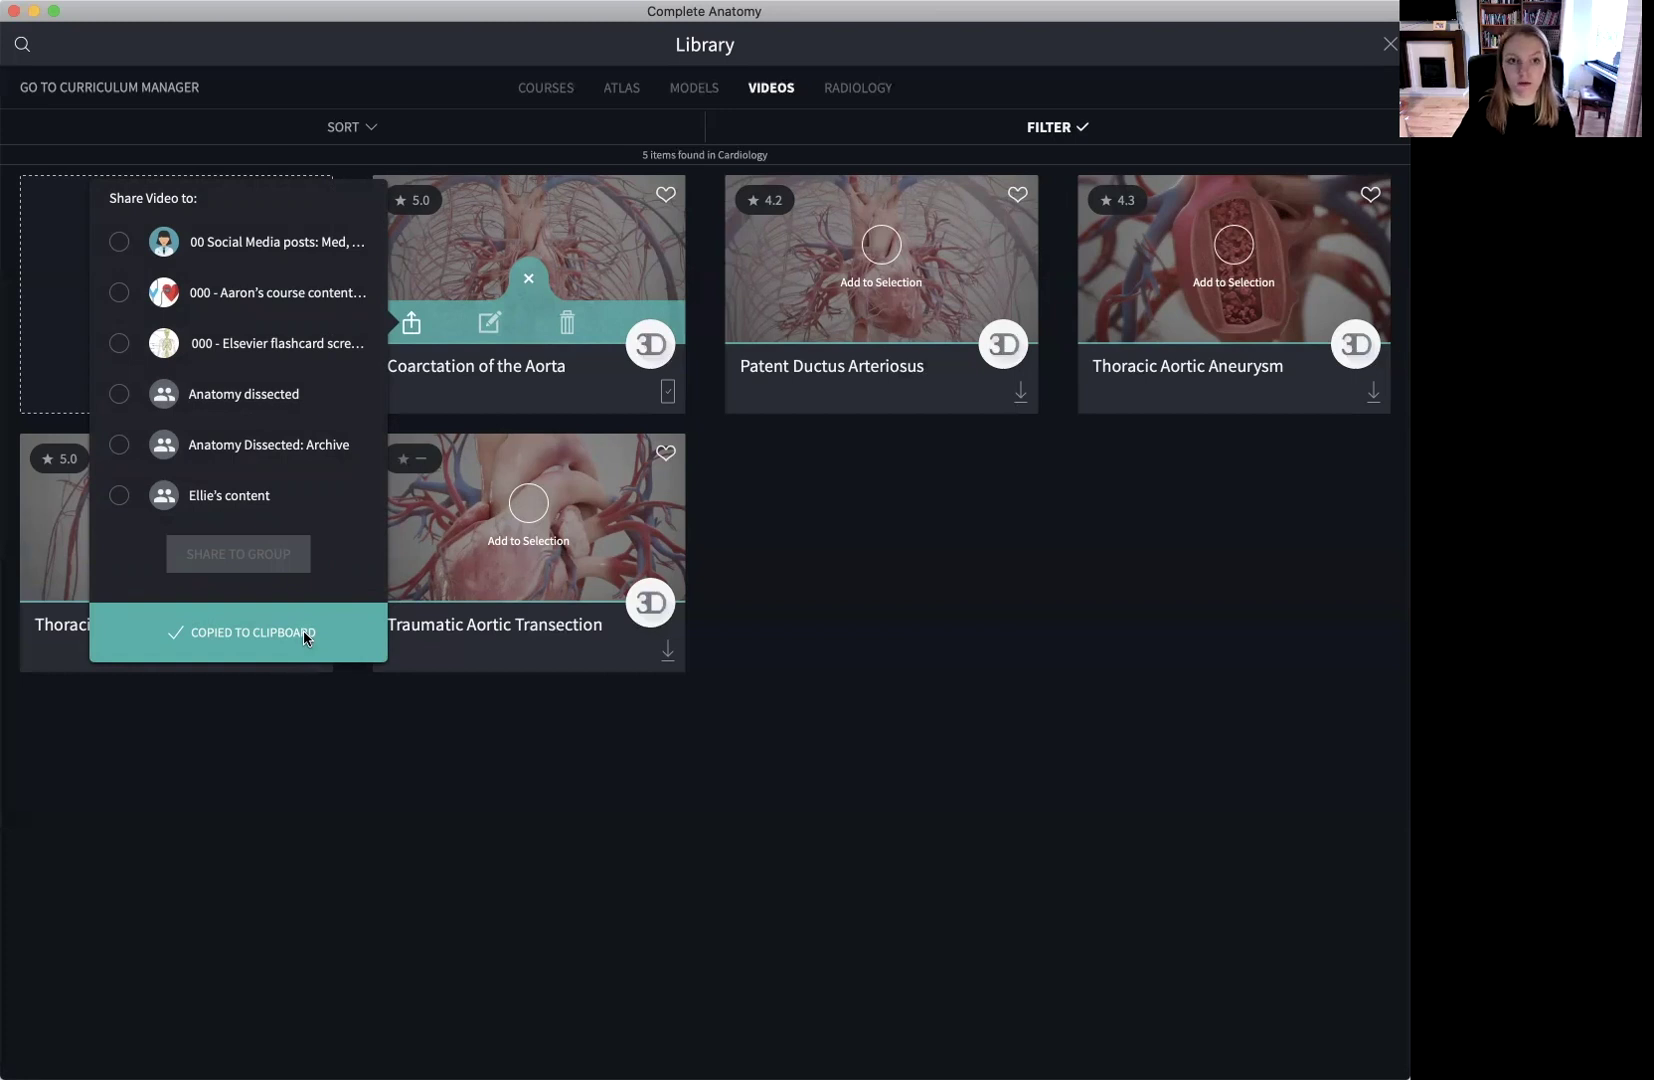
click(528, 278)
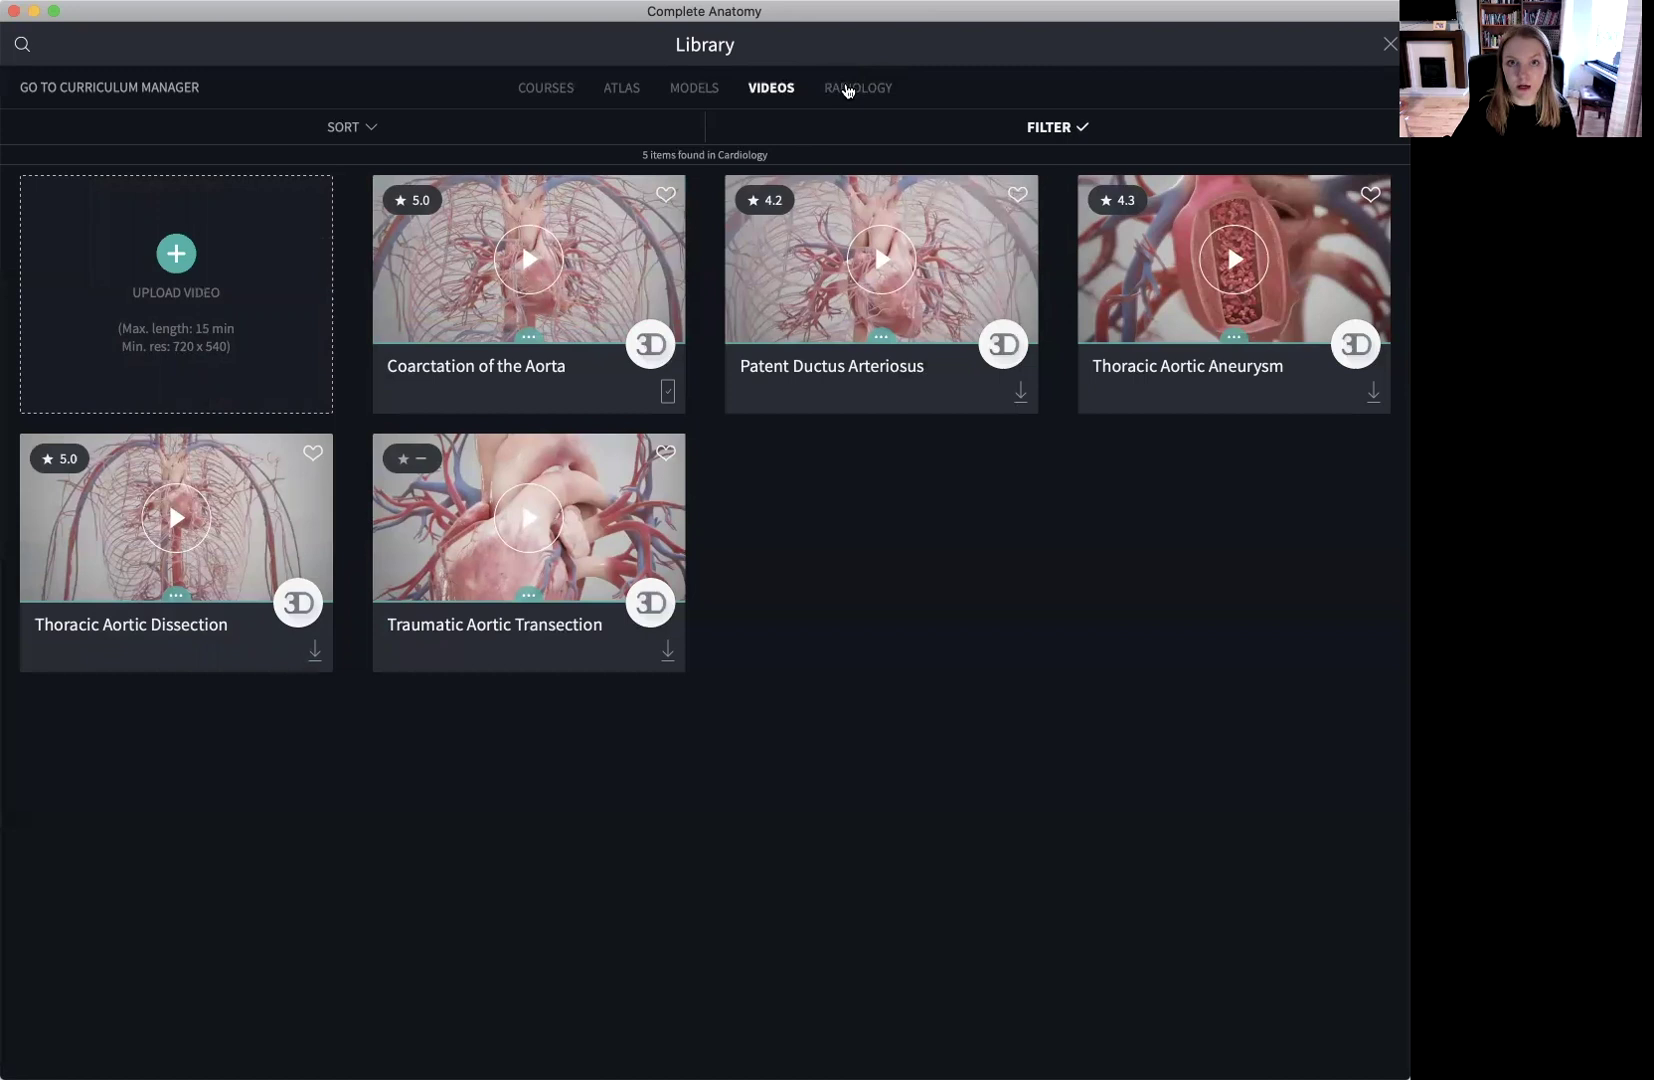
- Reopen the Radiology collection through the platform hub's Radiology tile
click(847, 89)
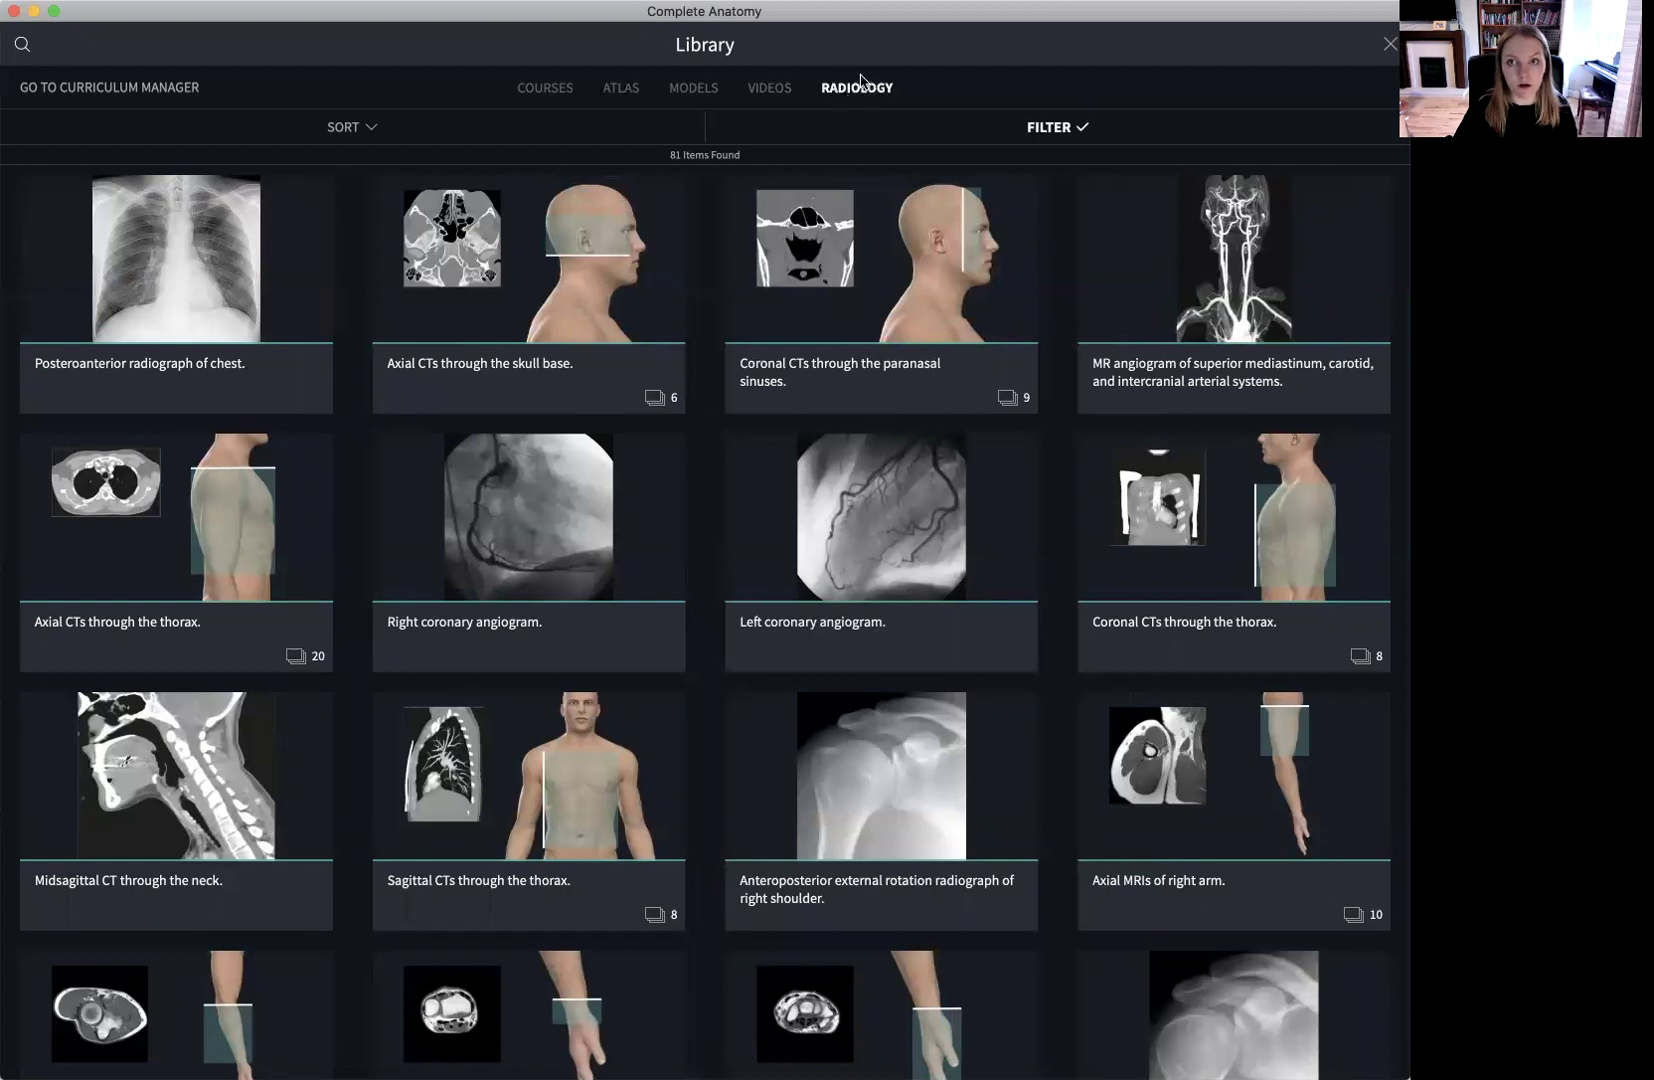
click(1390, 44)
click(1383, 52)
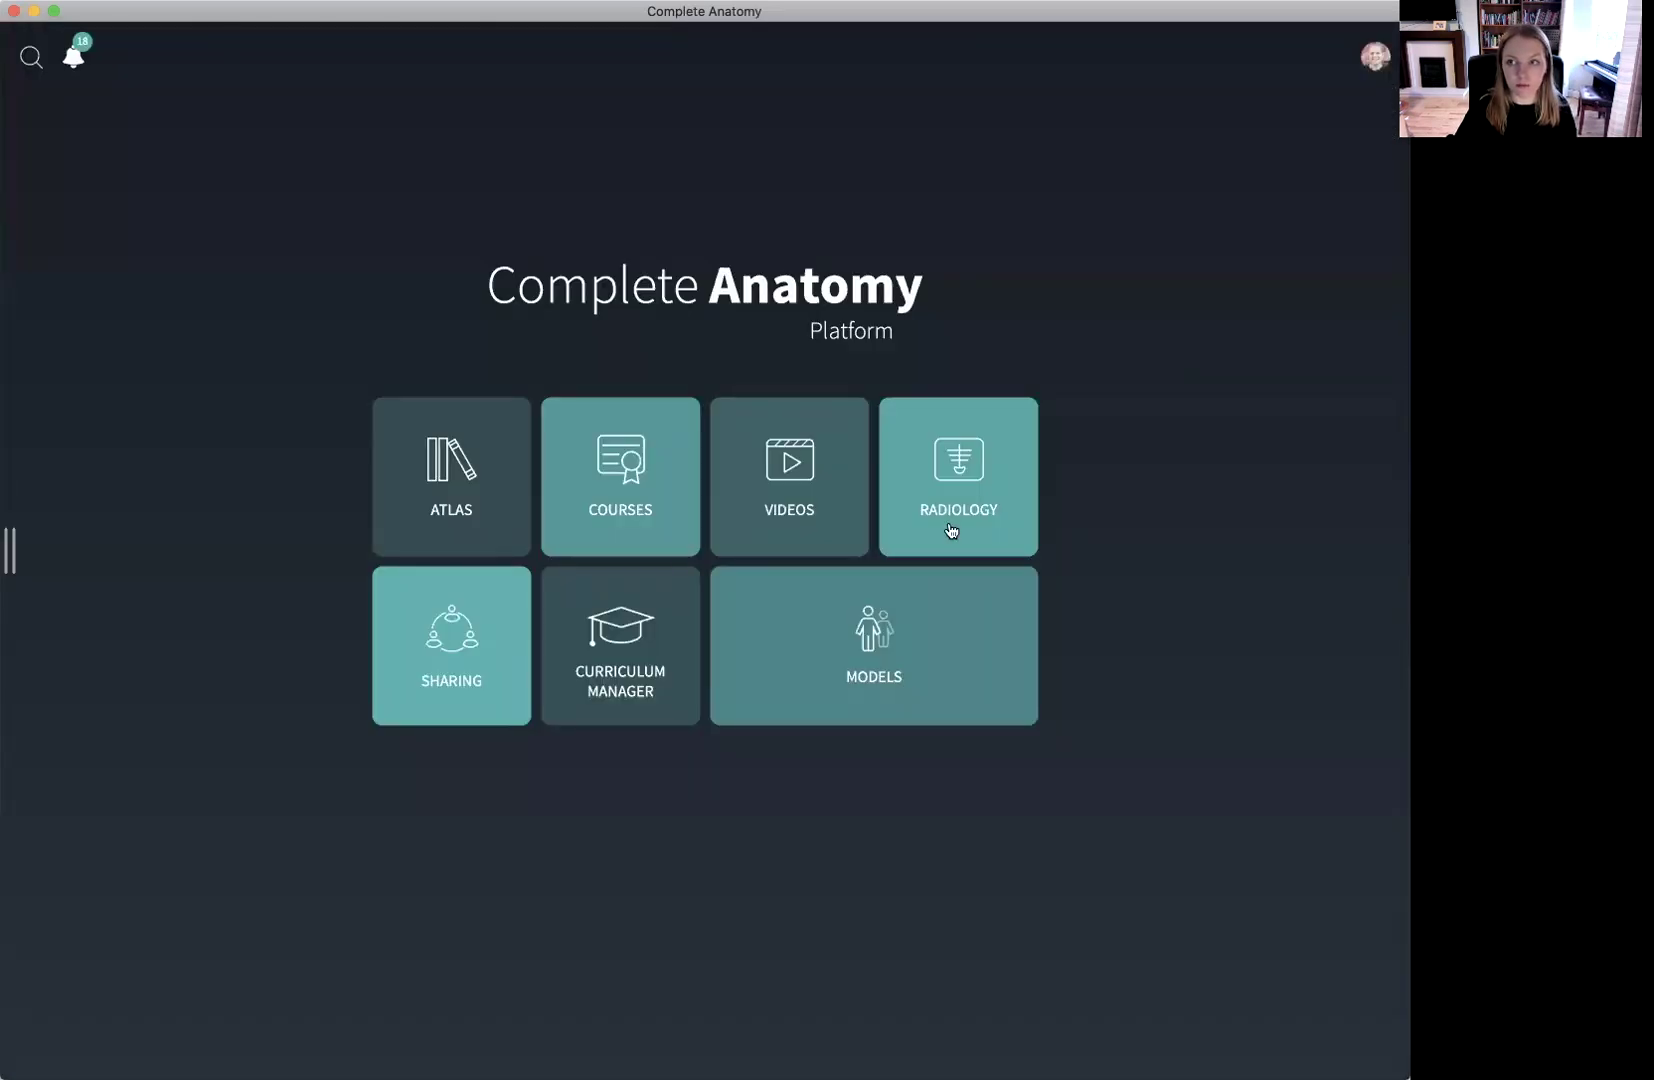
click(951, 530)
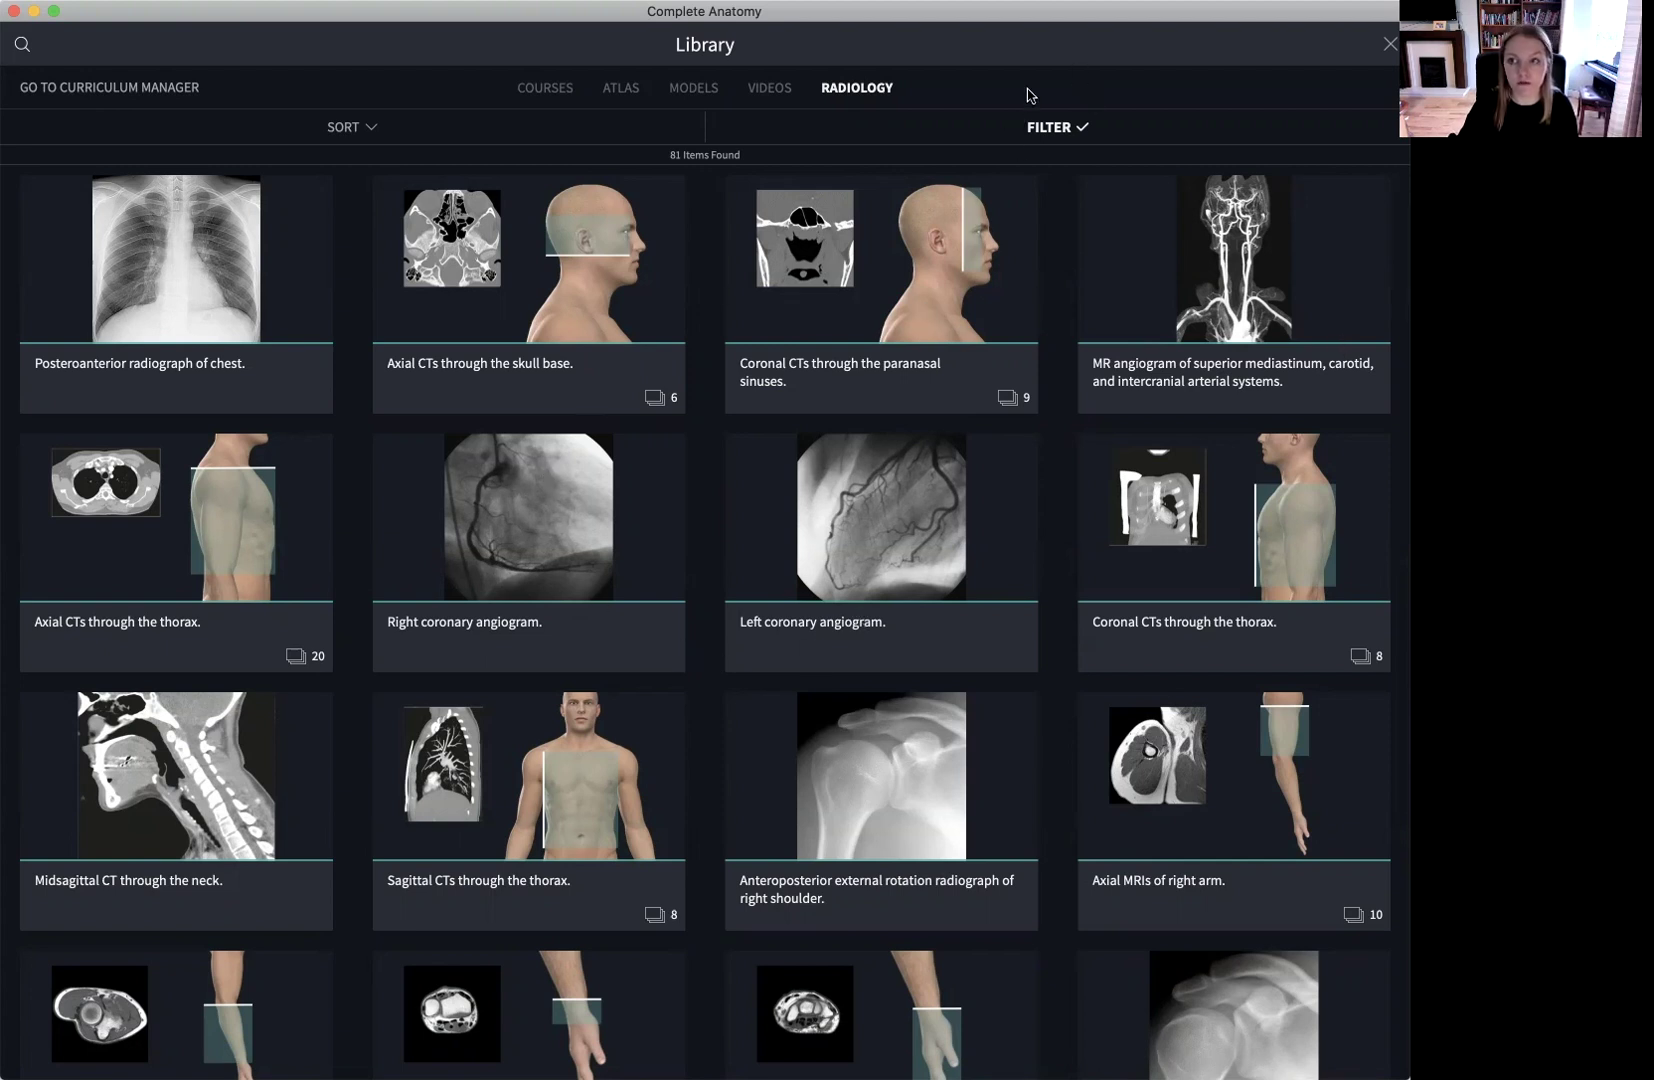
- Apply the radiology filter and open the MR angiogram of the carotid and intracranial arteries
click(1043, 127)
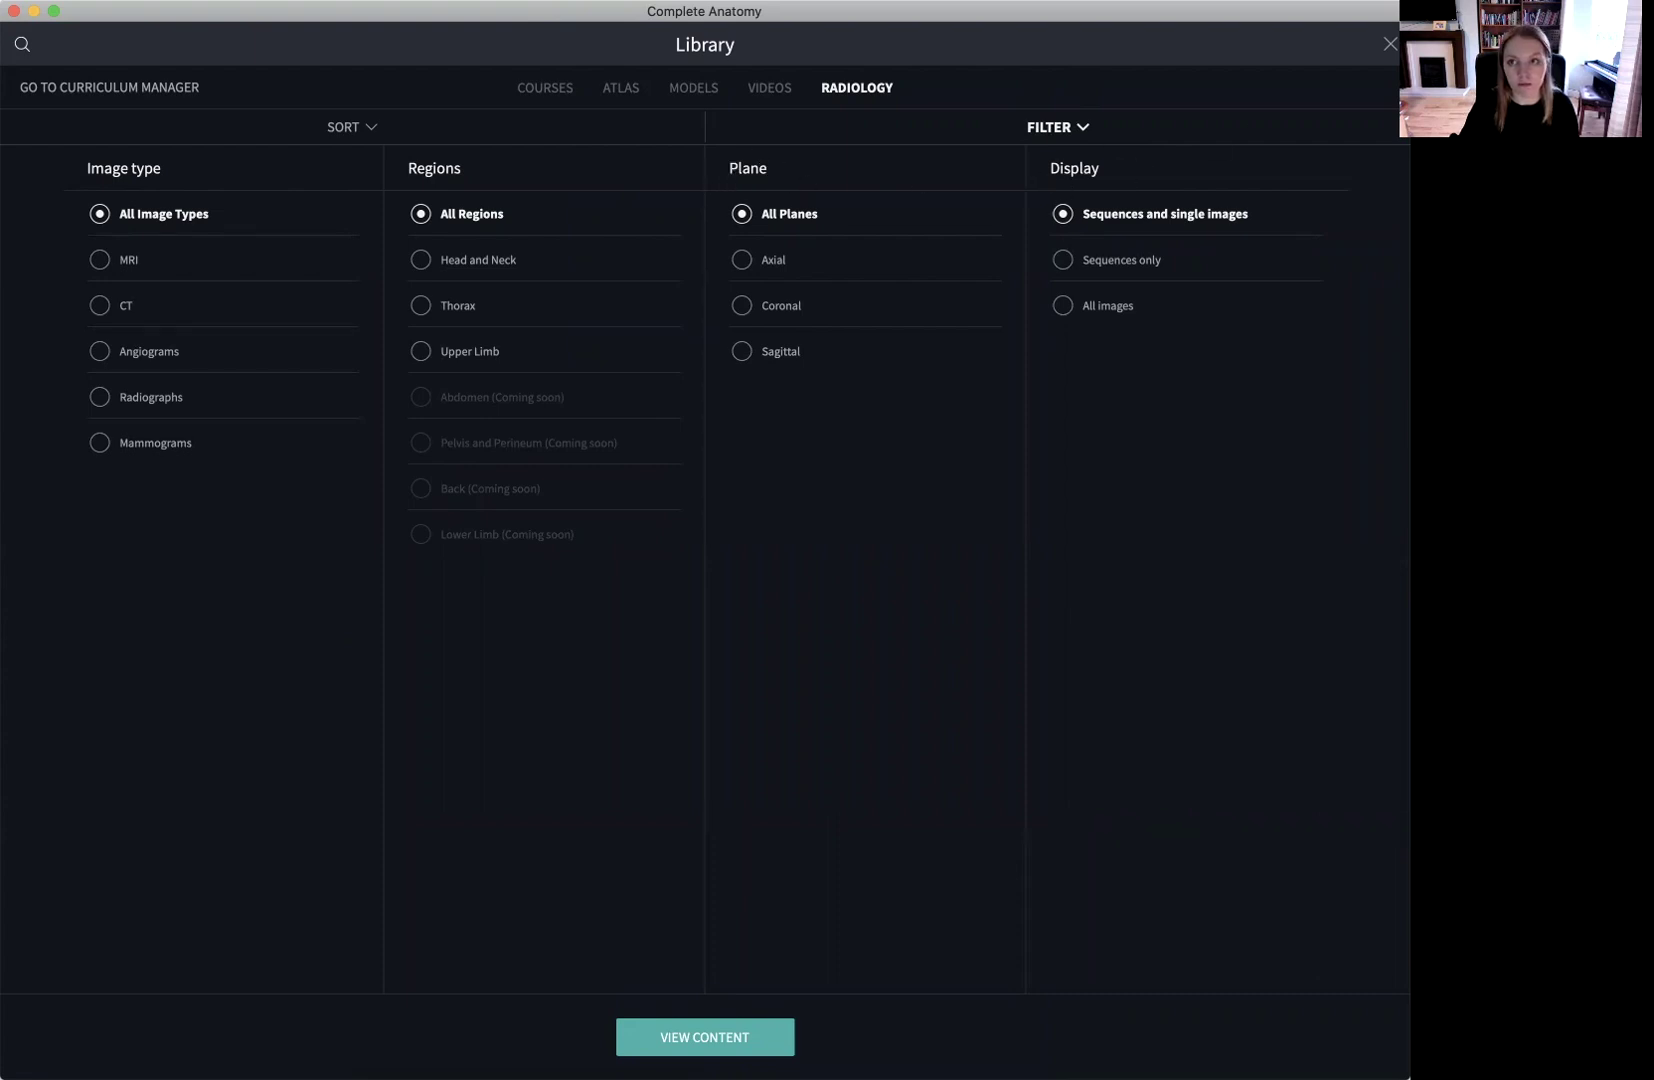
click(1057, 127)
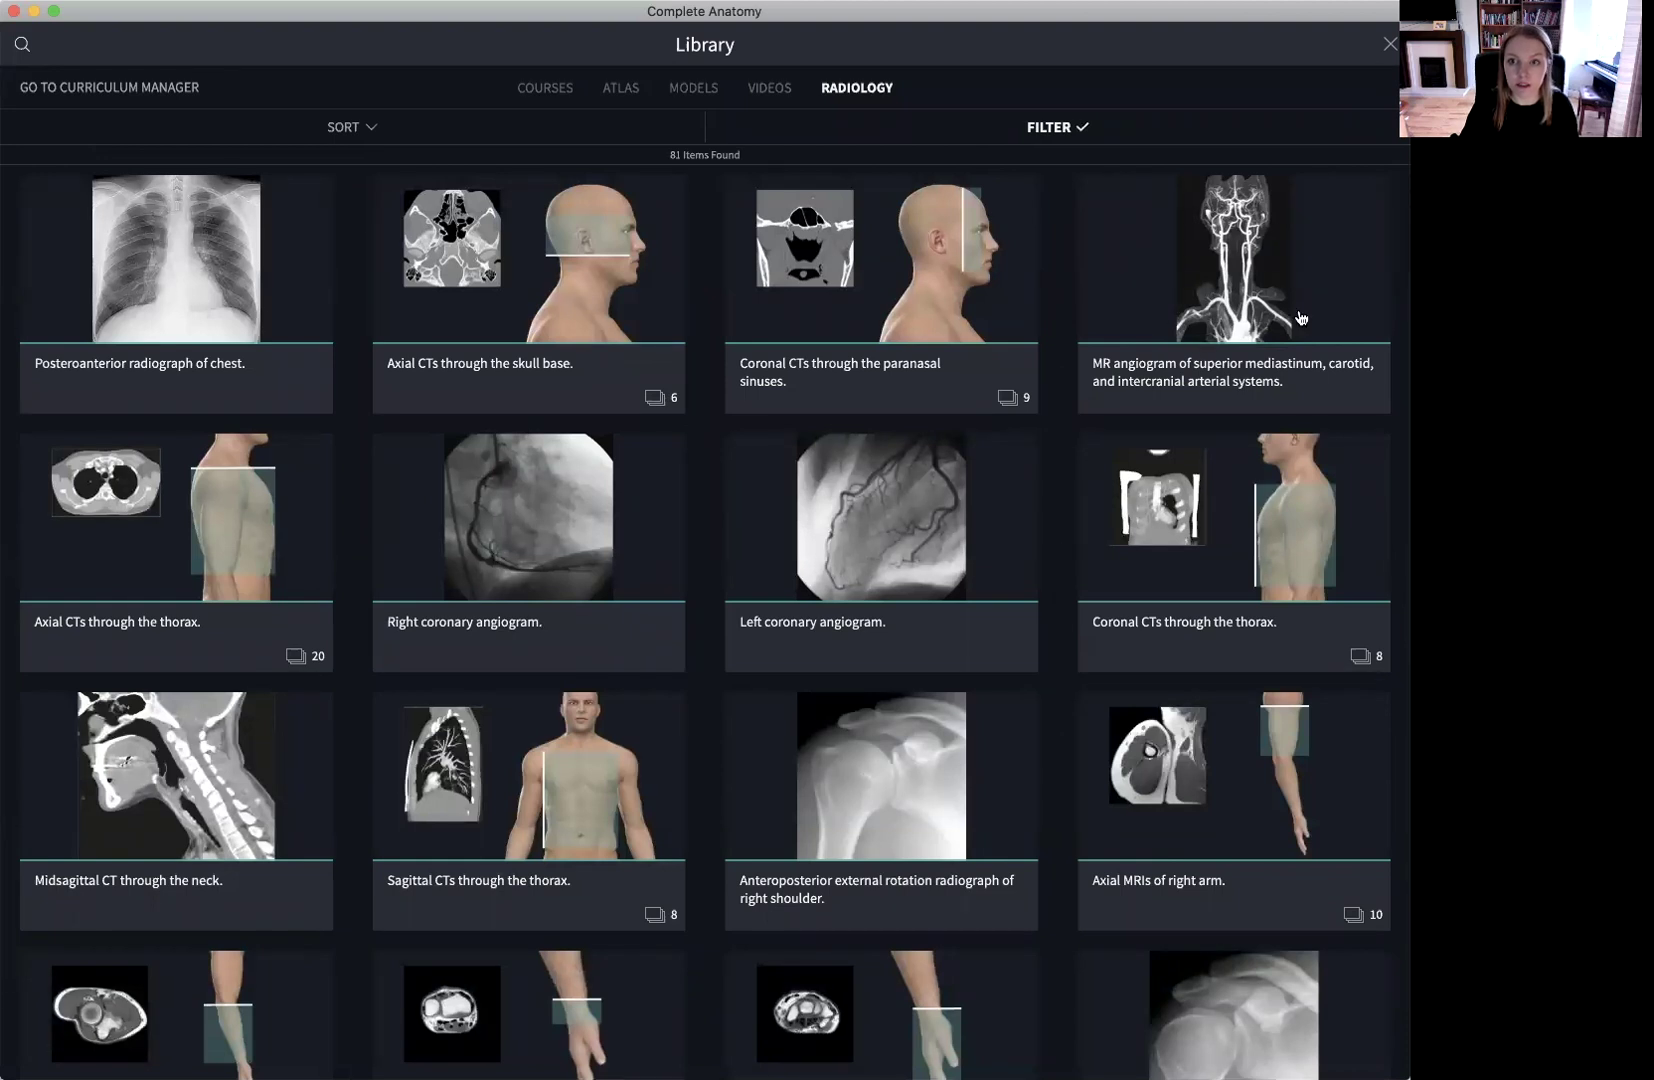
click(1232, 250)
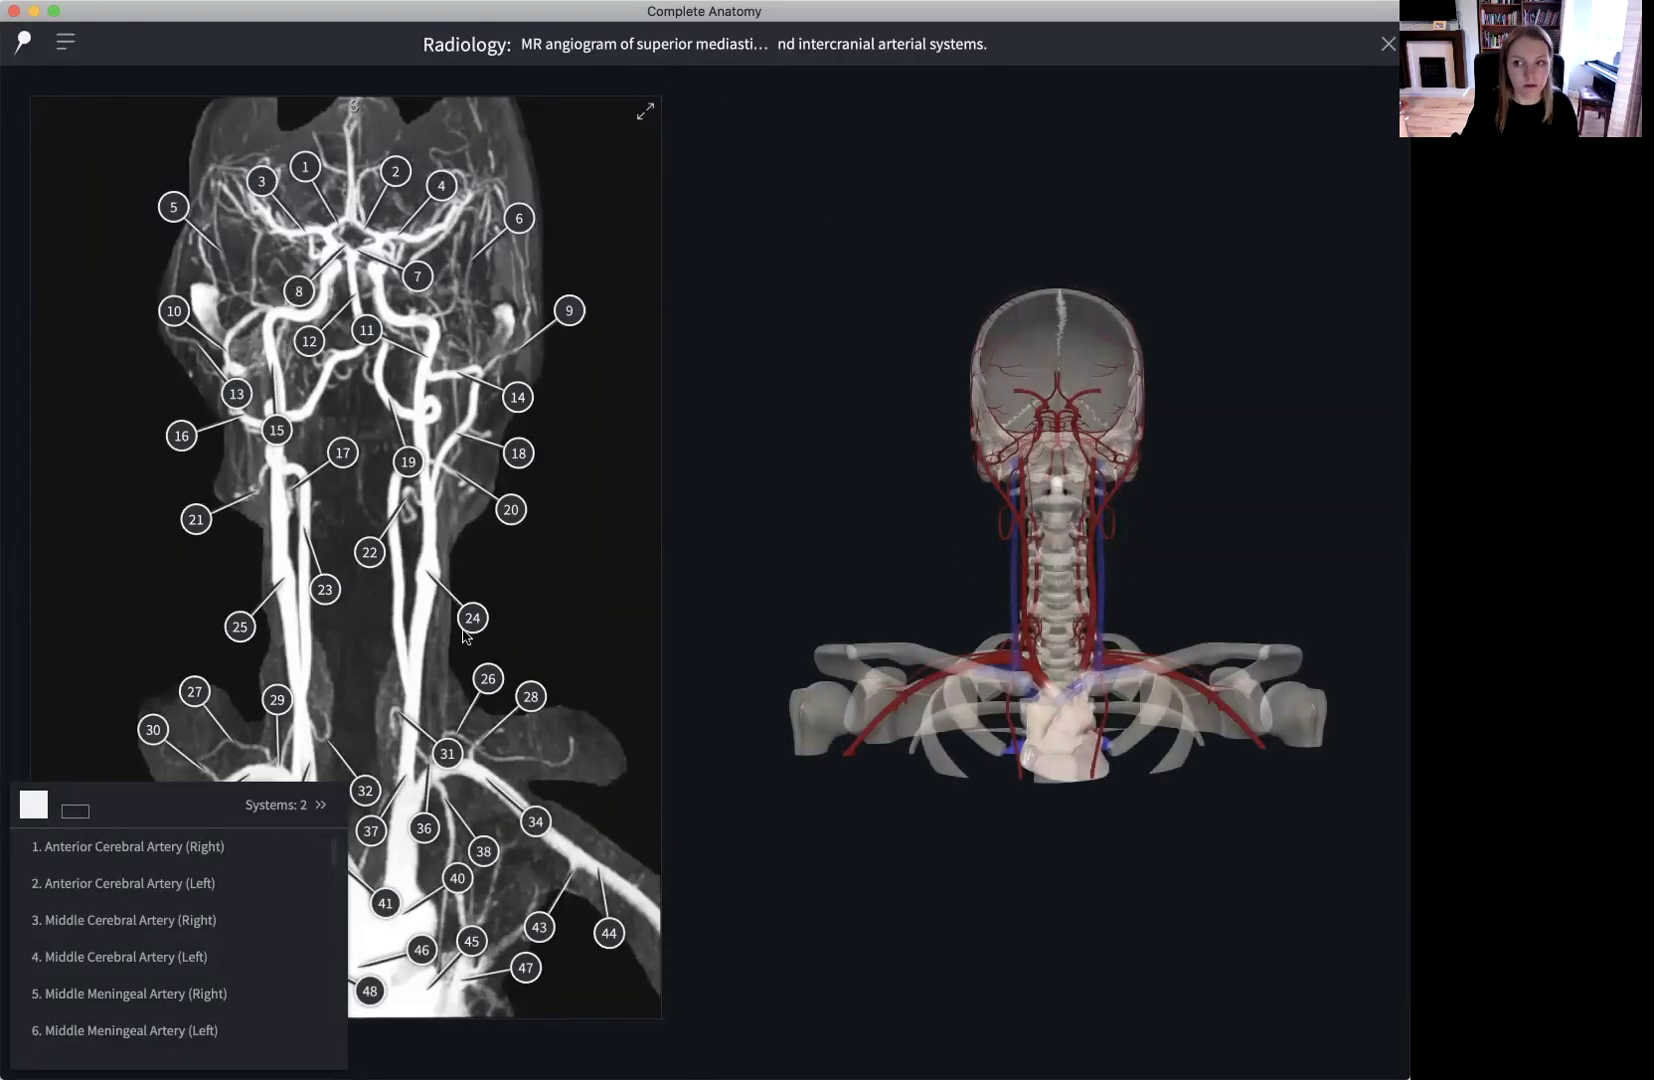
- Tilt and rotate the head-and-neck model and check the angiogram's description
scroll(1062, 524, up, 2)
scroll(1062, 524, up, 5)
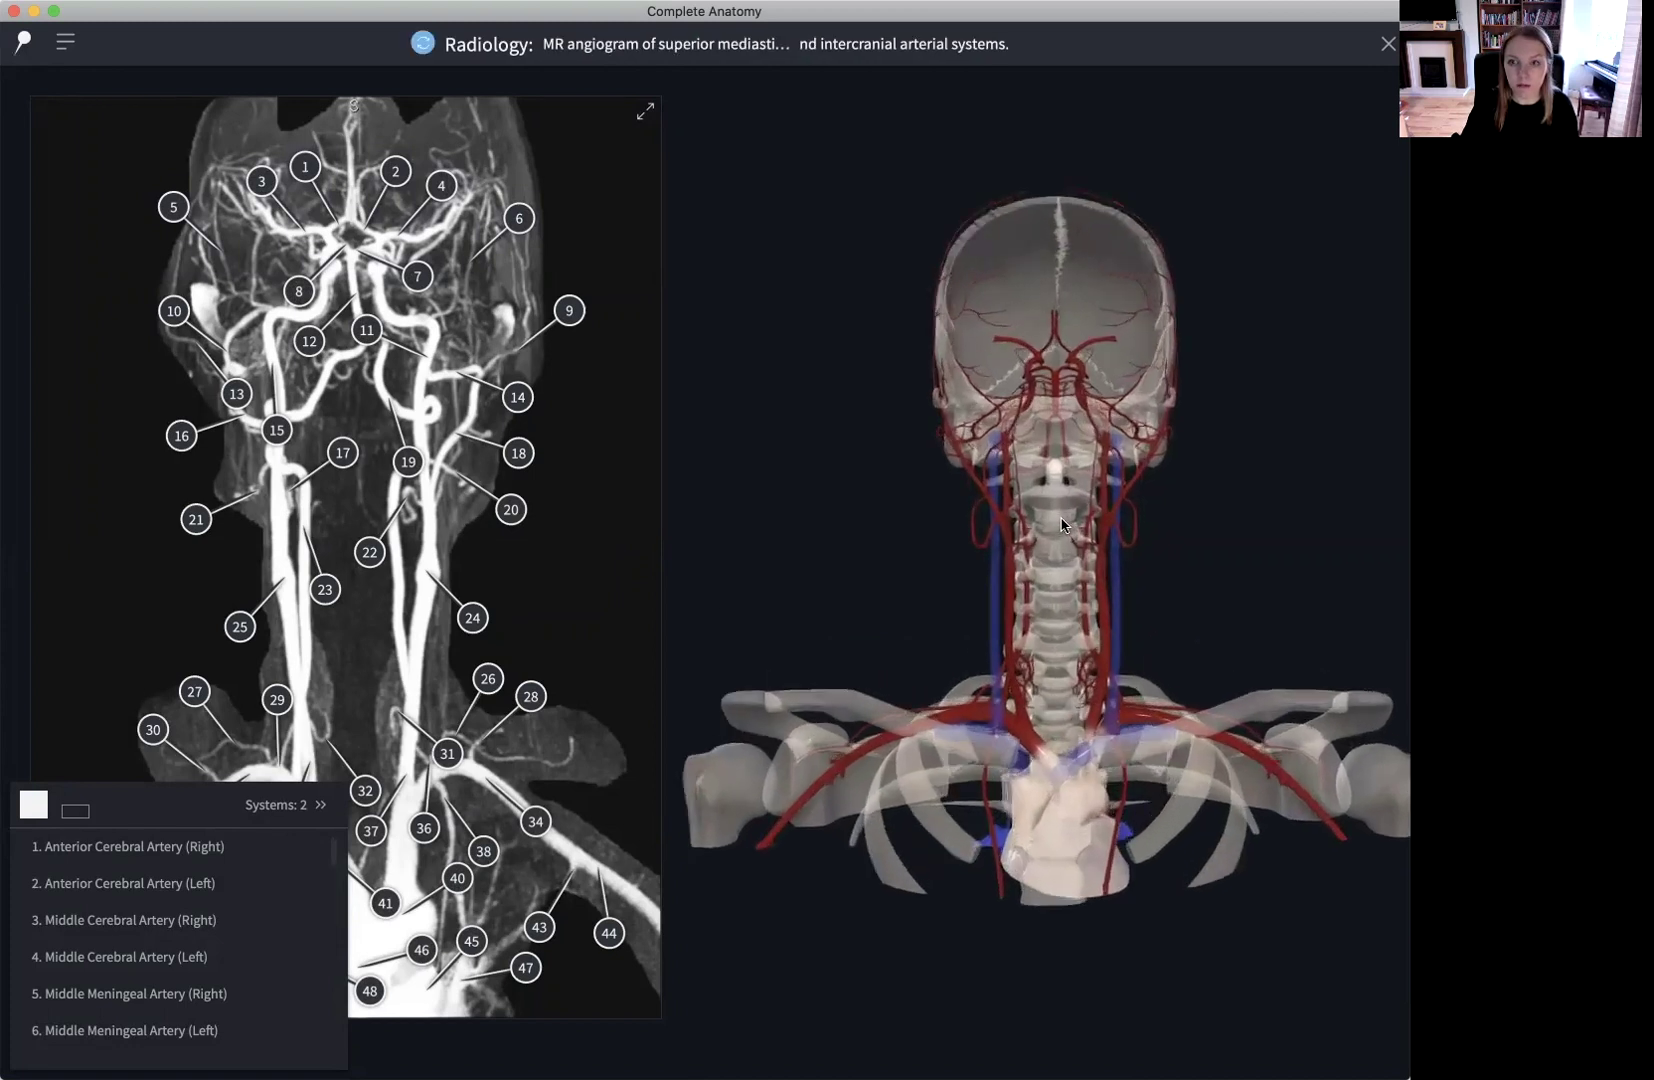
drag(1046, 507, 1036, 558)
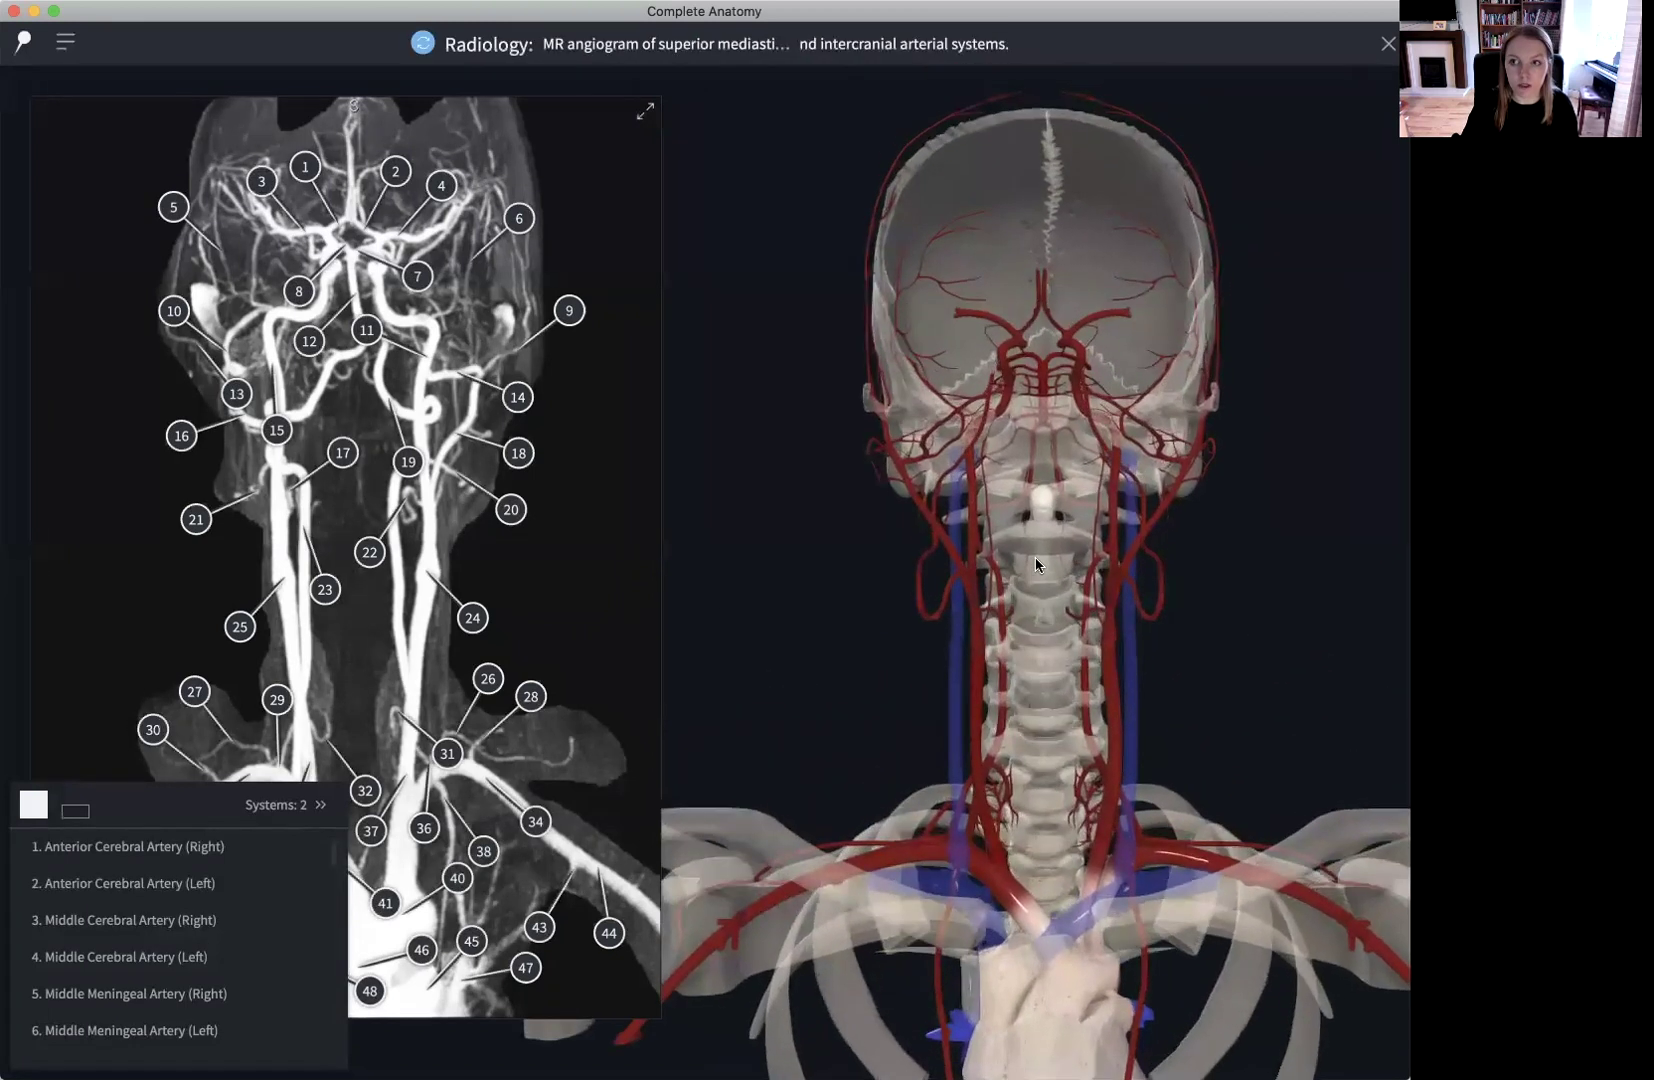
drag(1020, 473, 1067, 485)
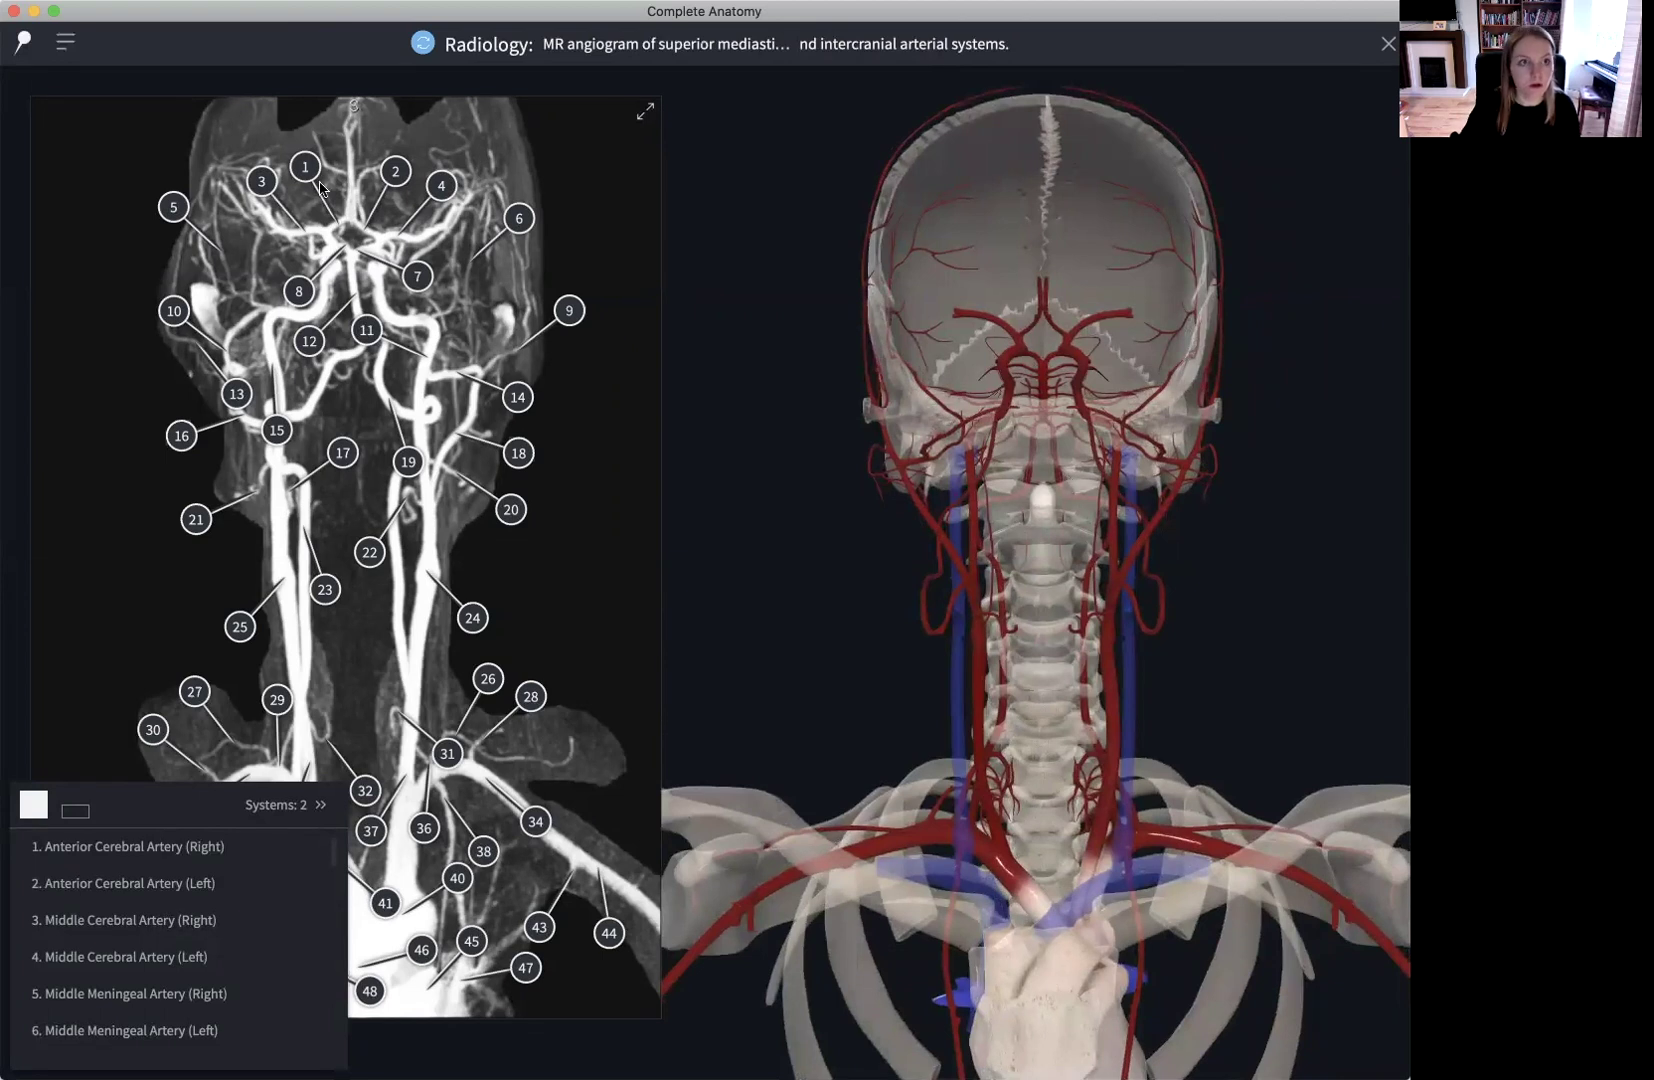
click(66, 44)
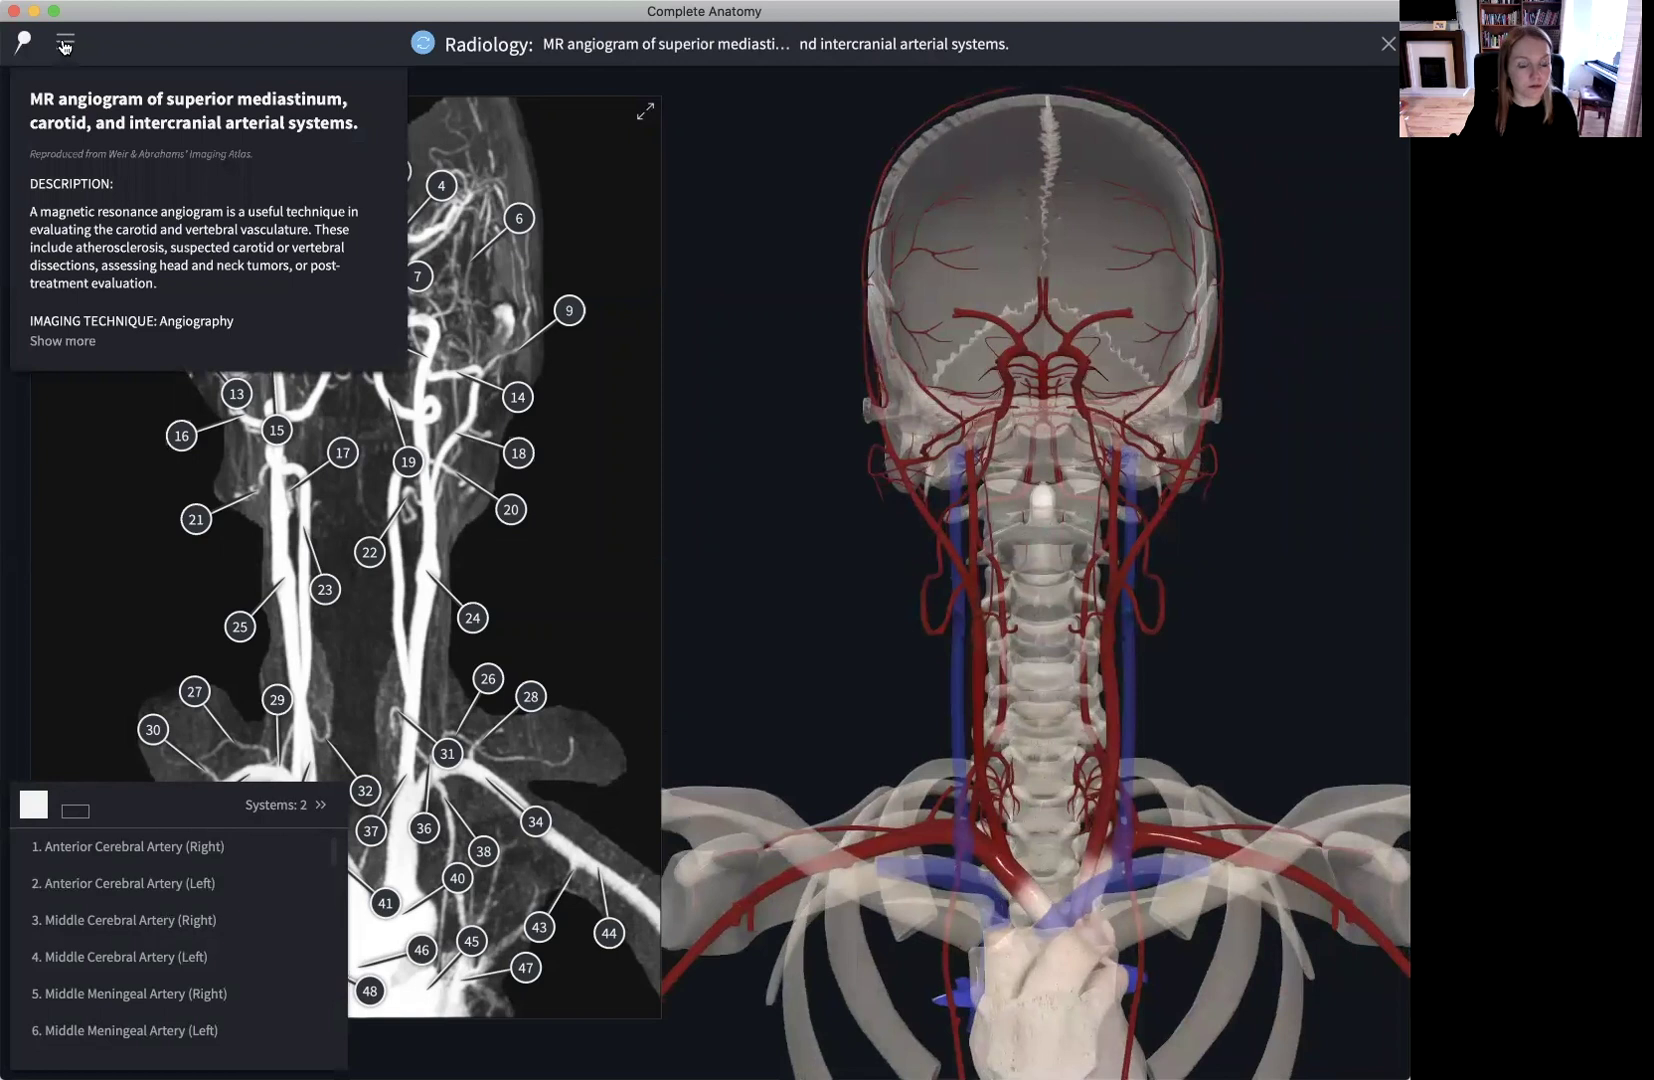
click(62, 43)
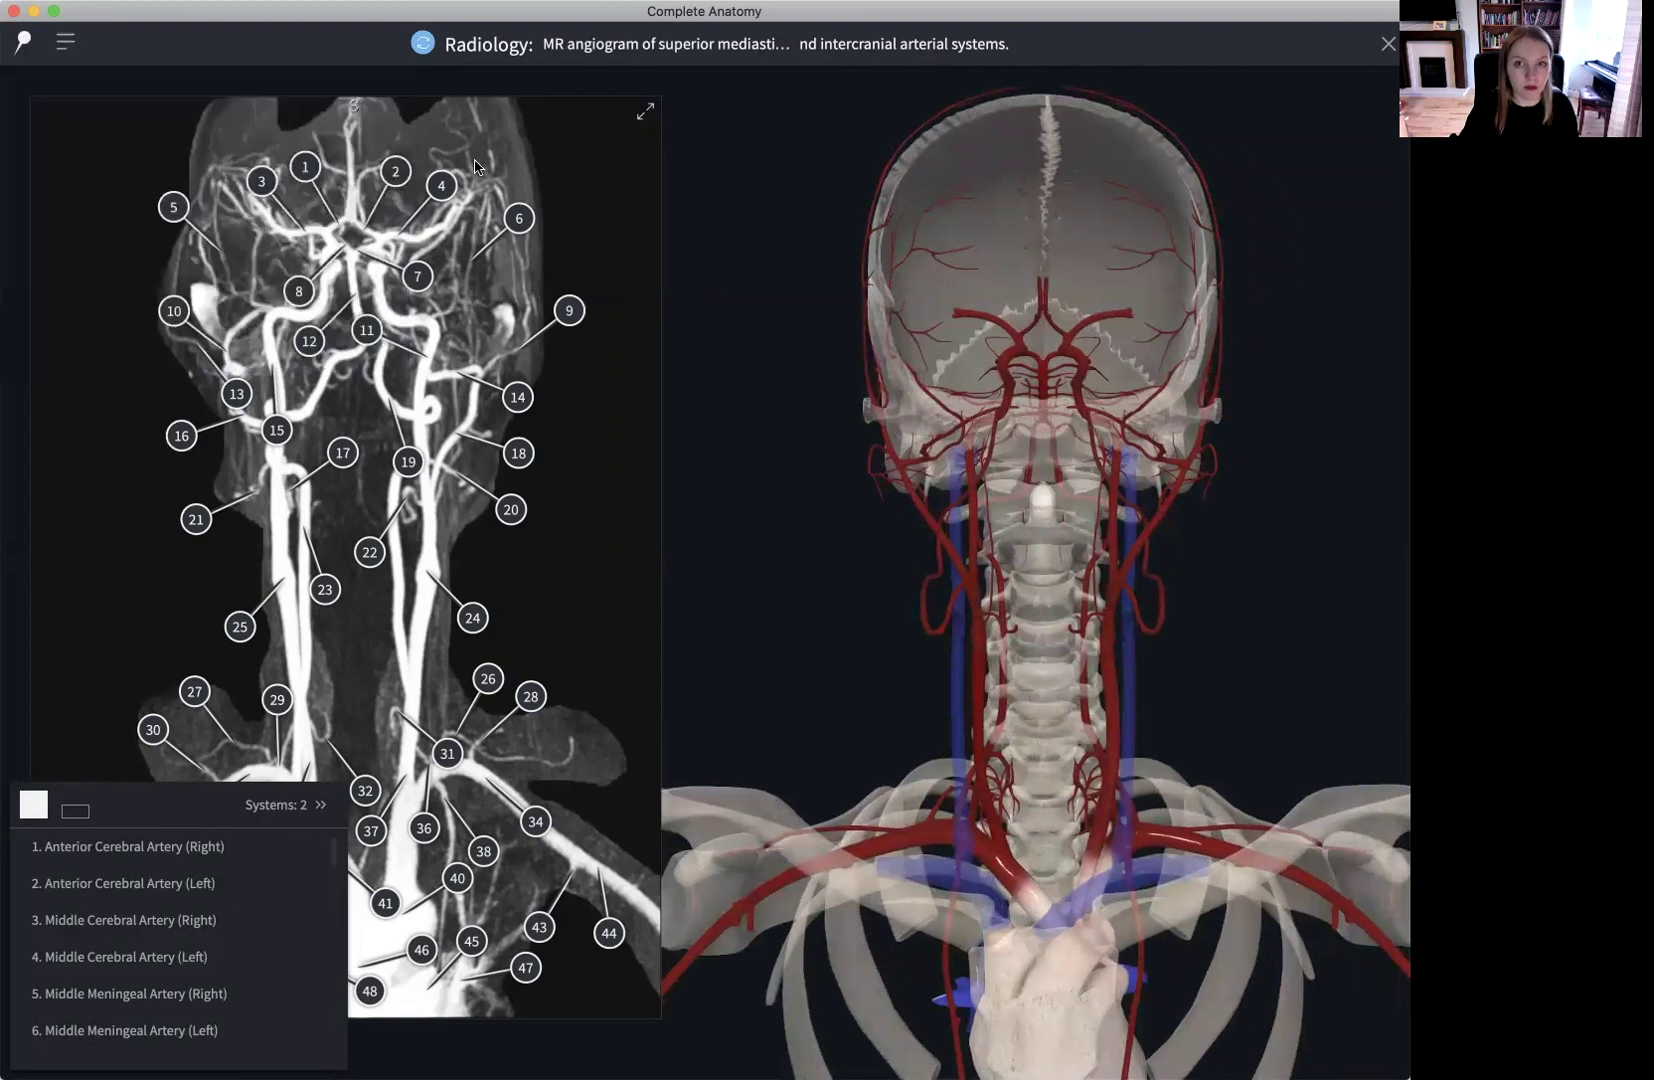
- Highlight the cerebral arteries and left middle meningeal artery, then hide the Venous system
scroll(993, 313, up, 2)
scroll(993, 313, up, 2)
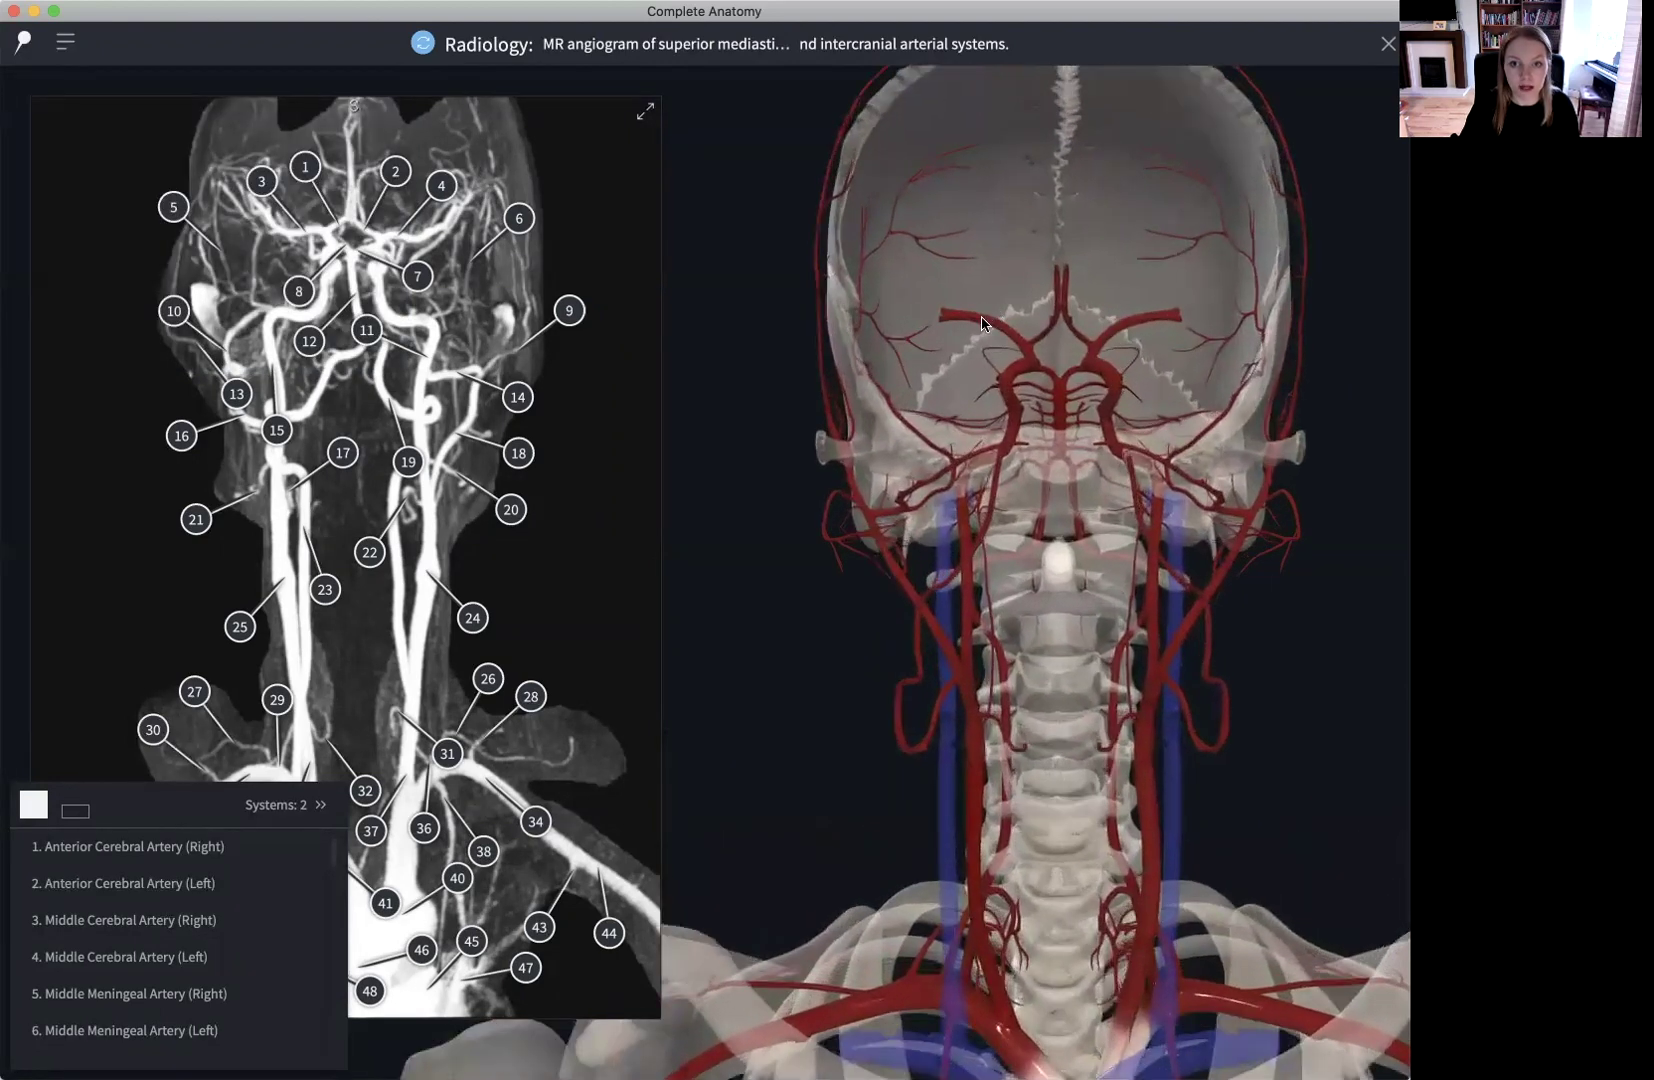
click(981, 317)
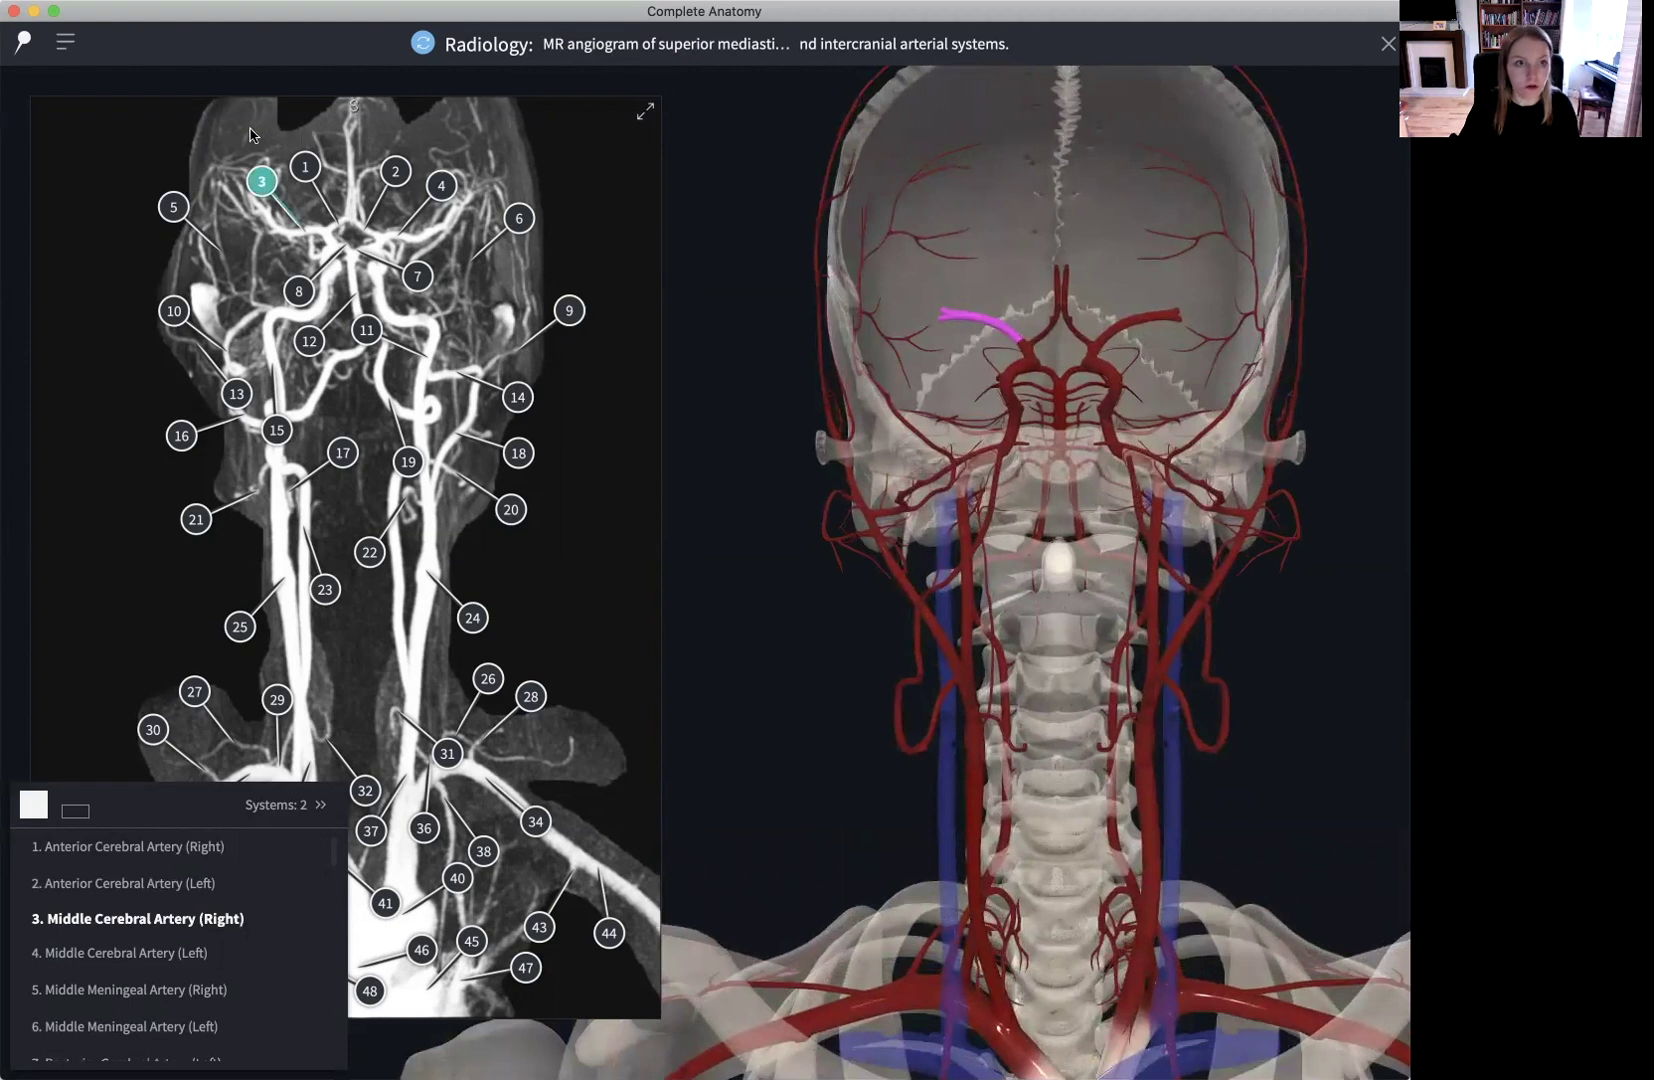
click(306, 168)
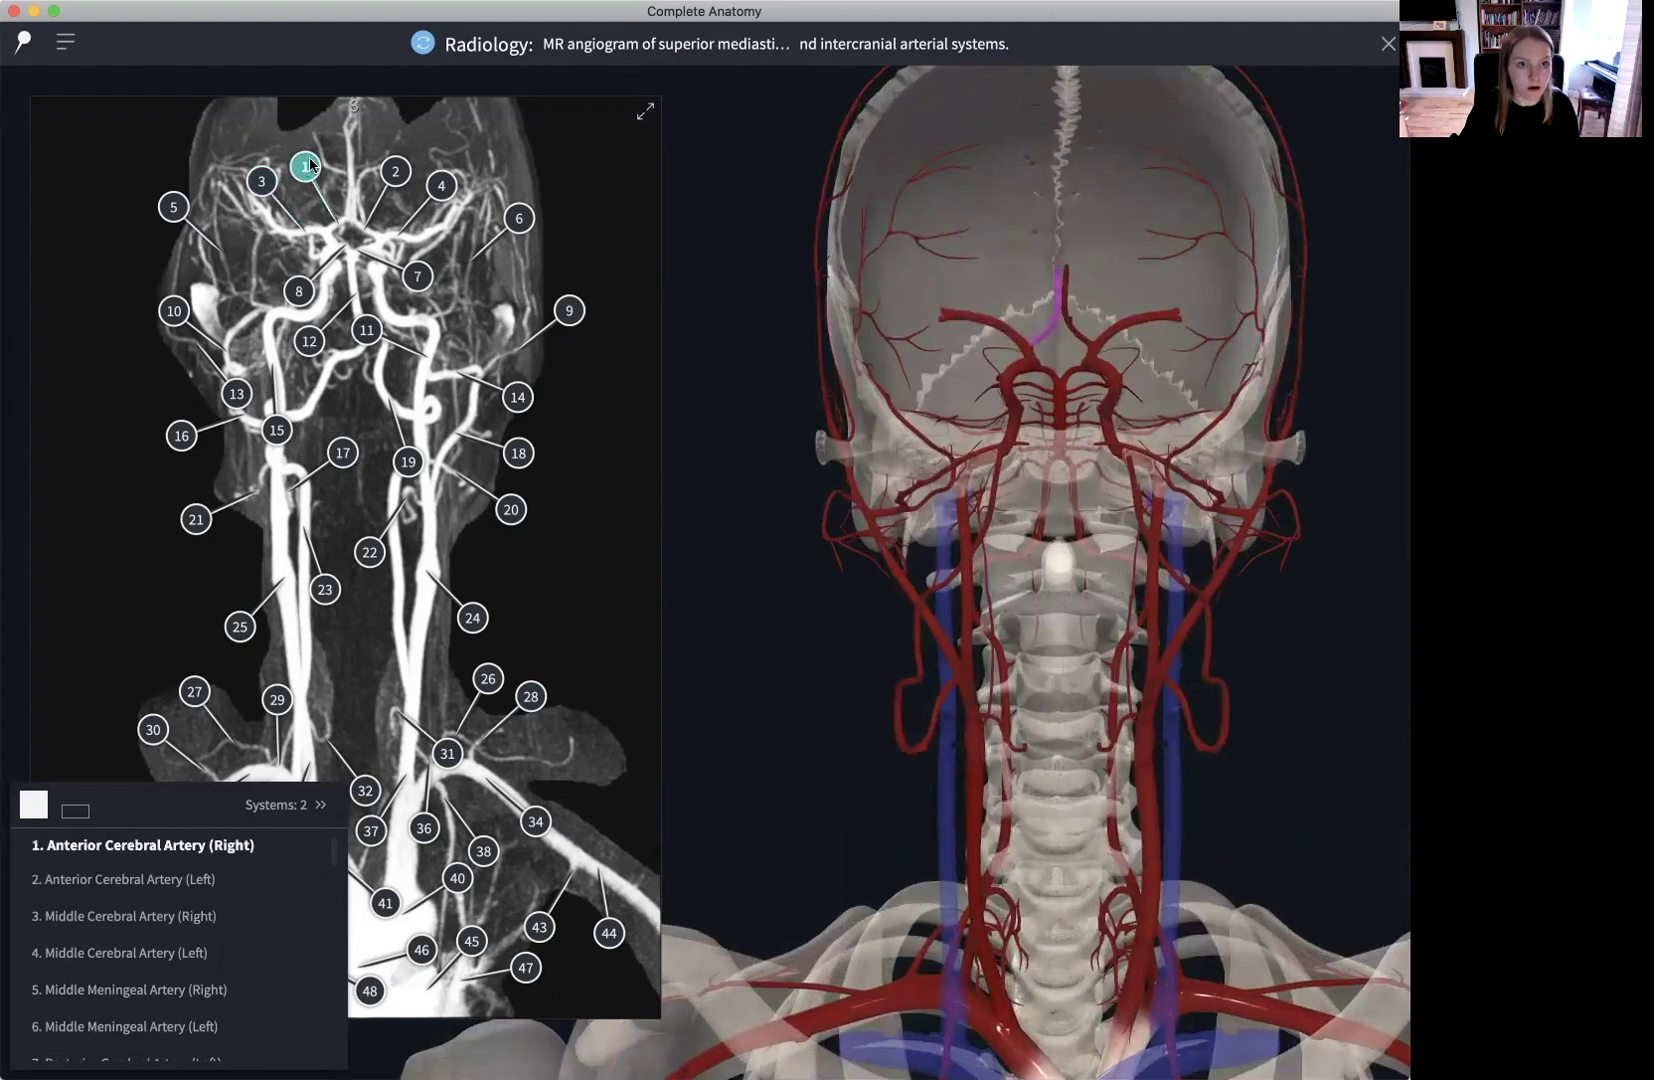
scroll(174, 1016, down, 3)
click(158, 963)
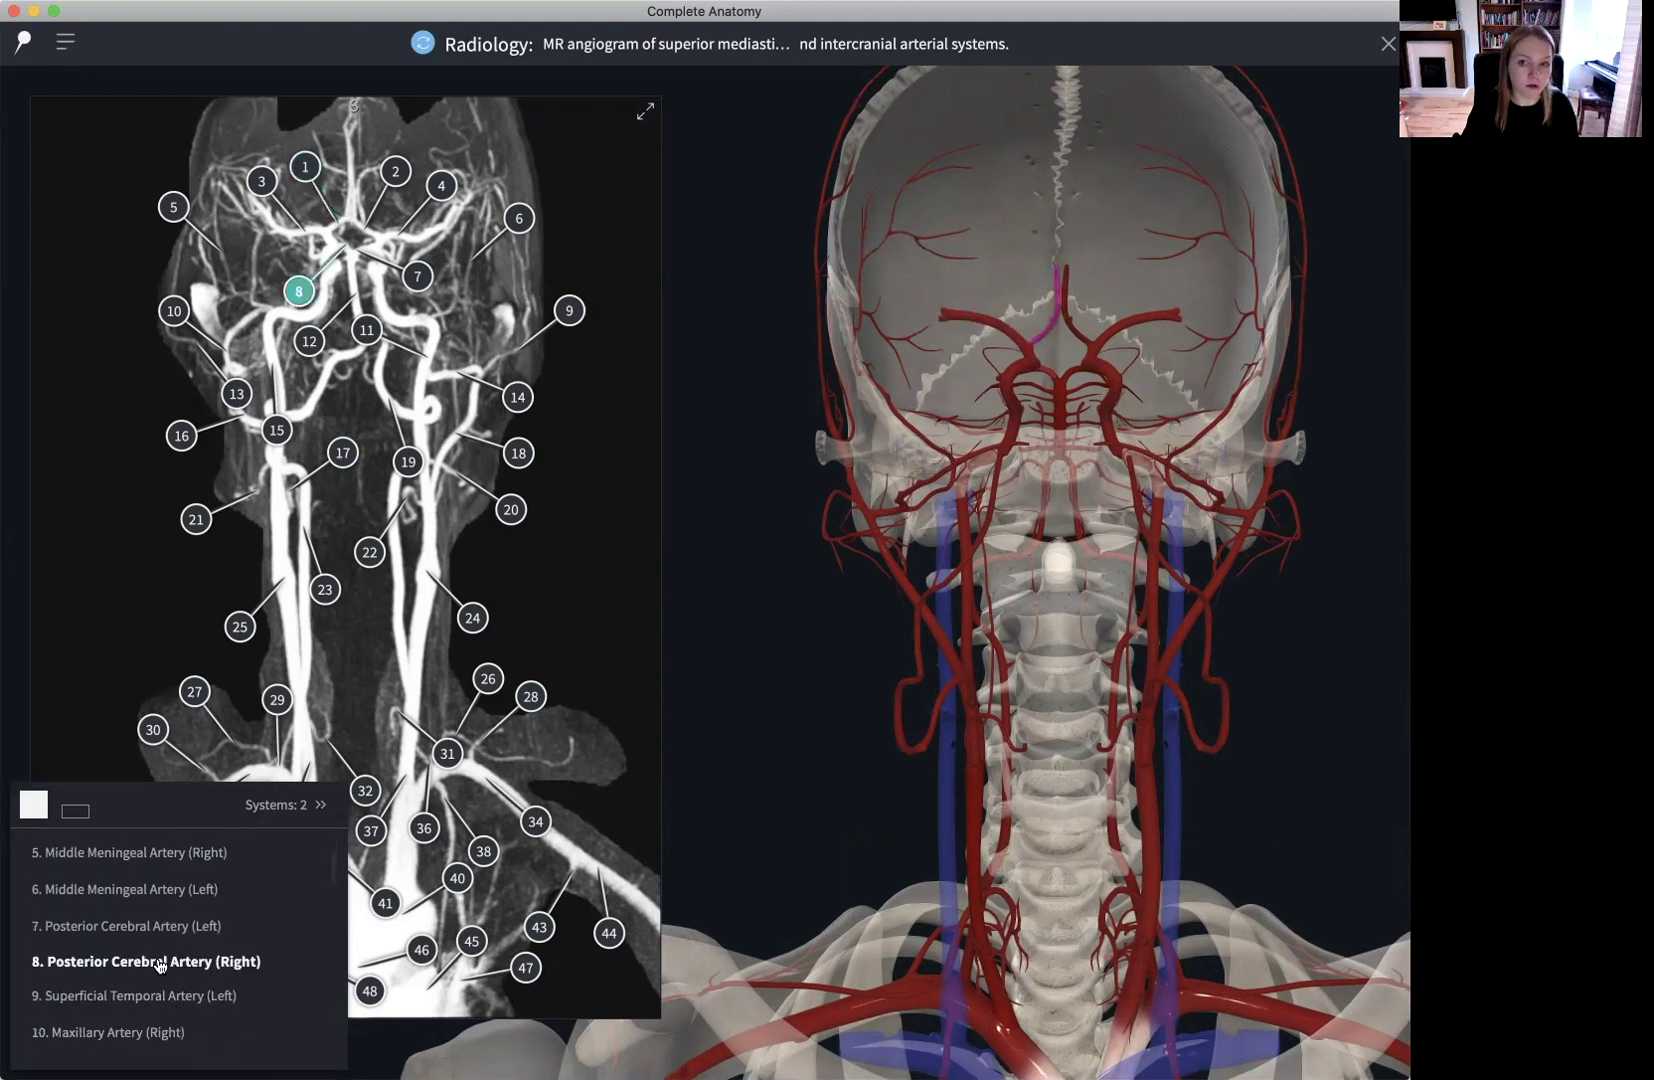
click(167, 925)
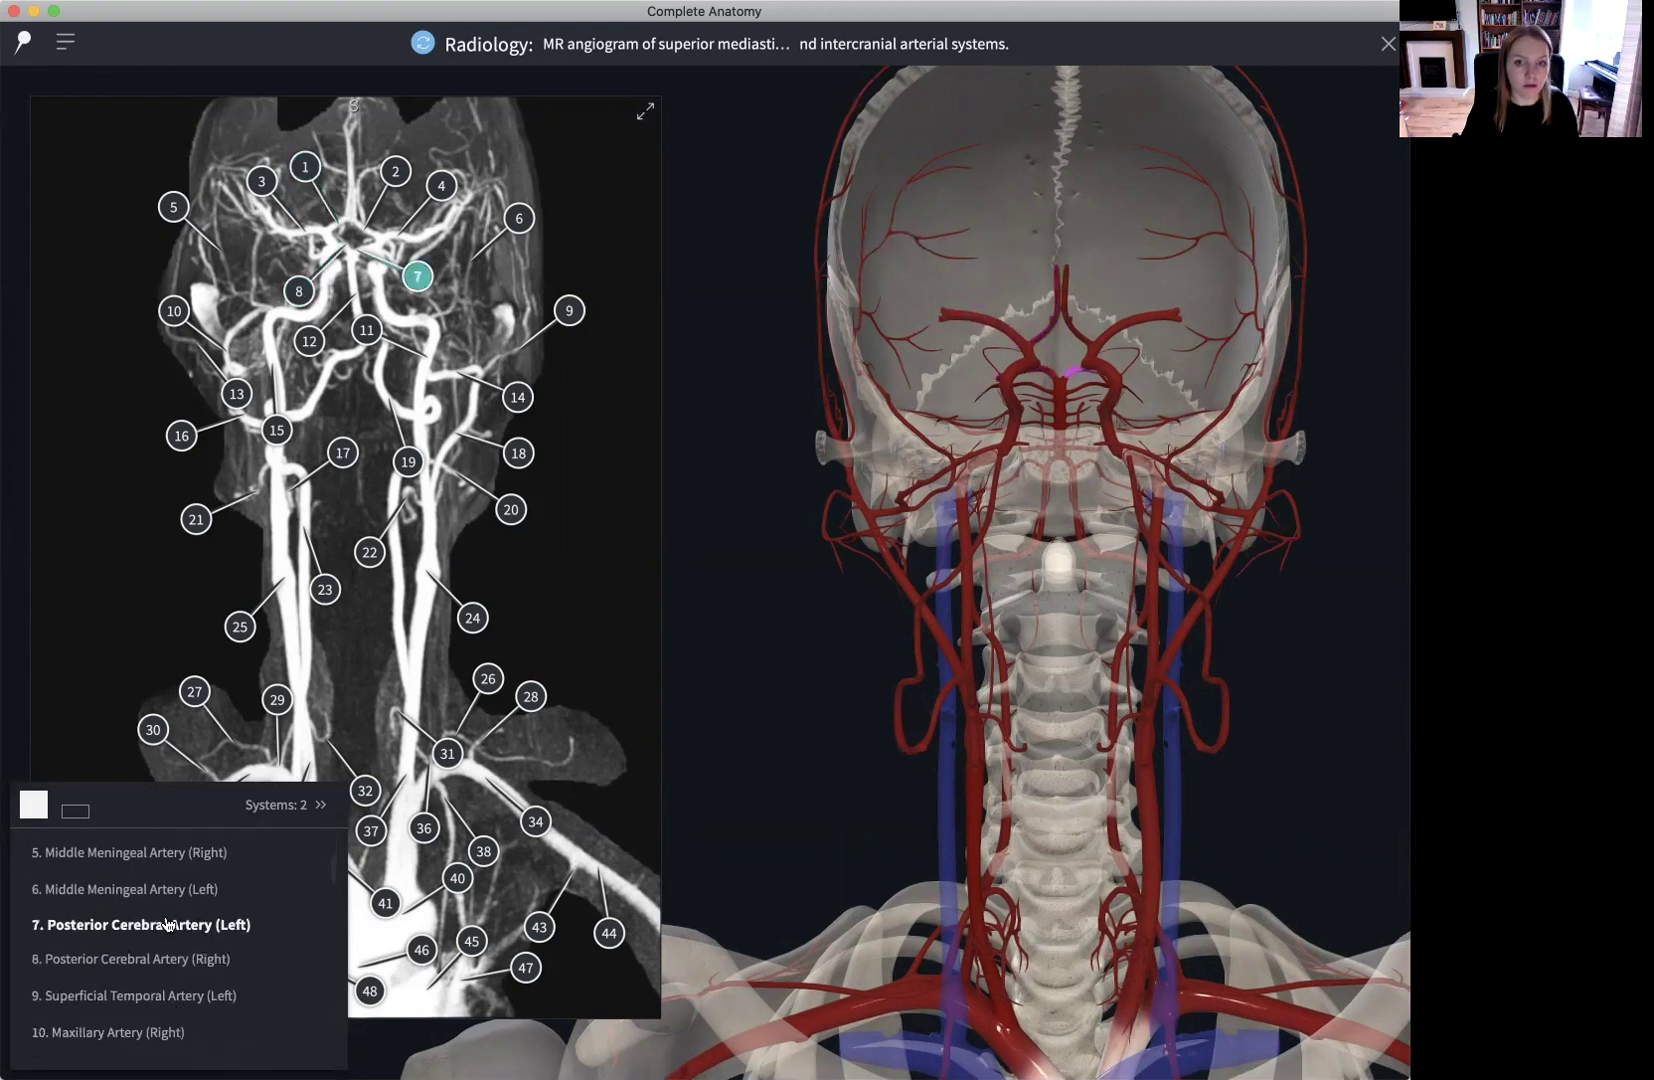
click(160, 890)
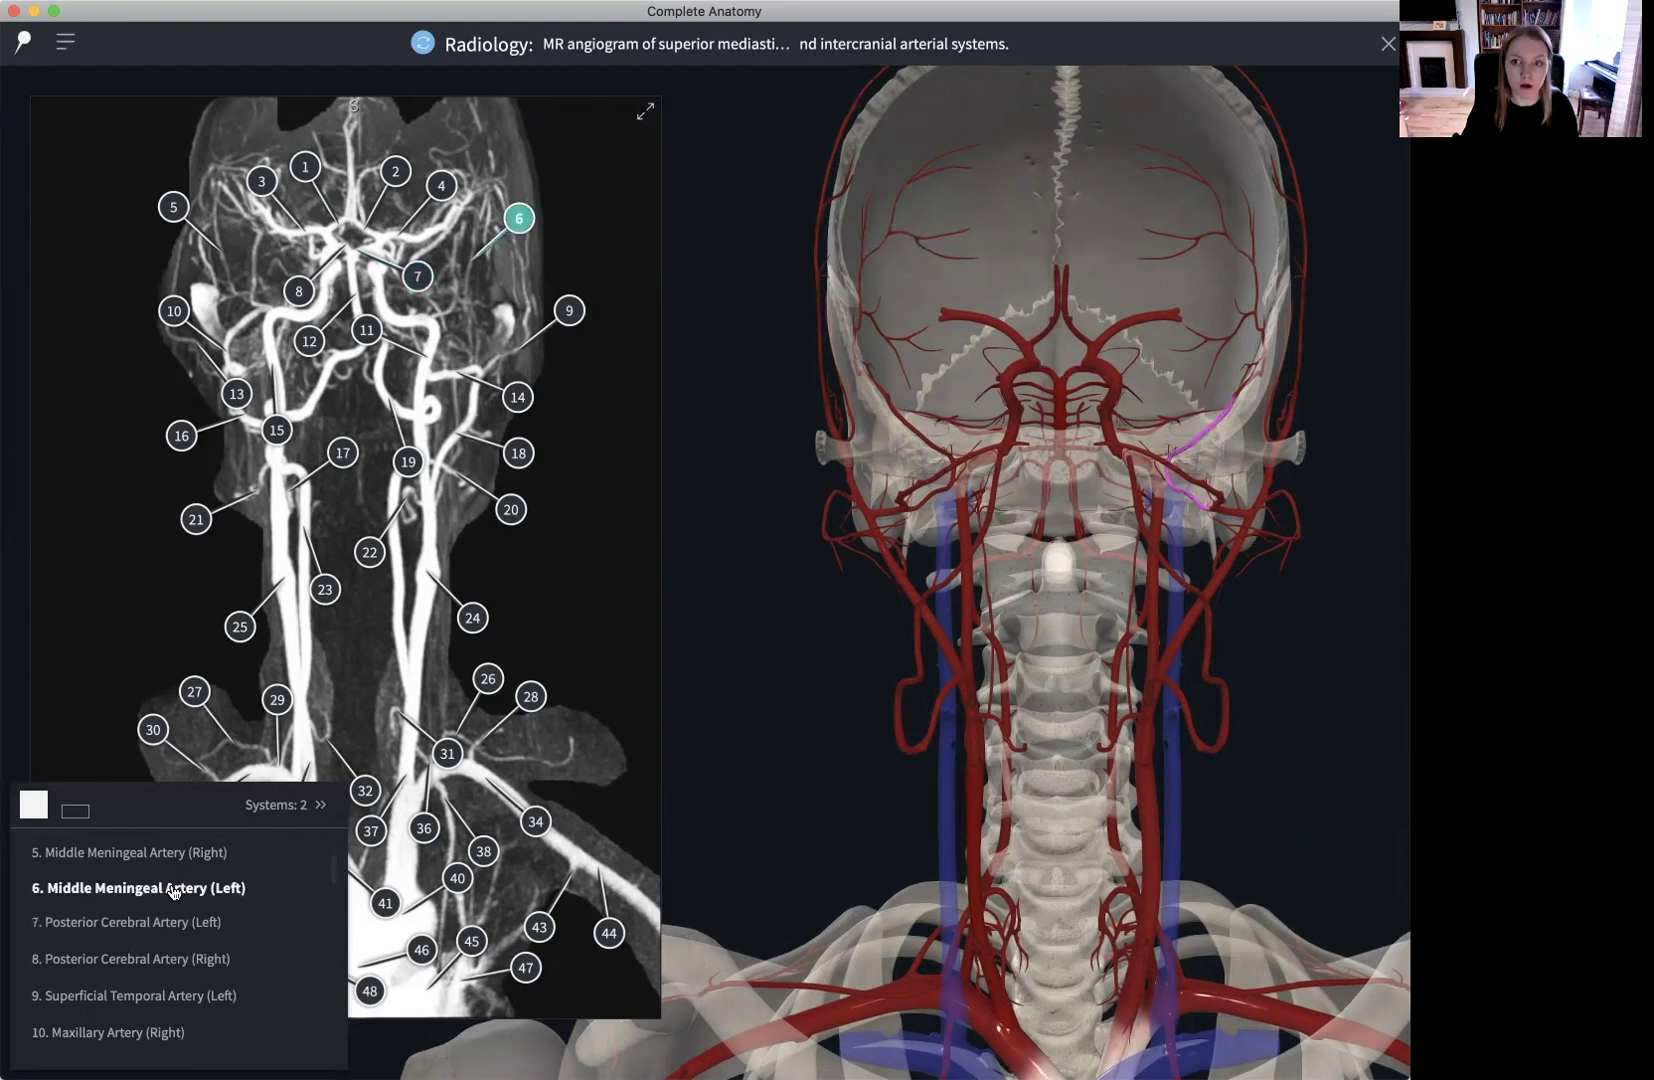
click(519, 218)
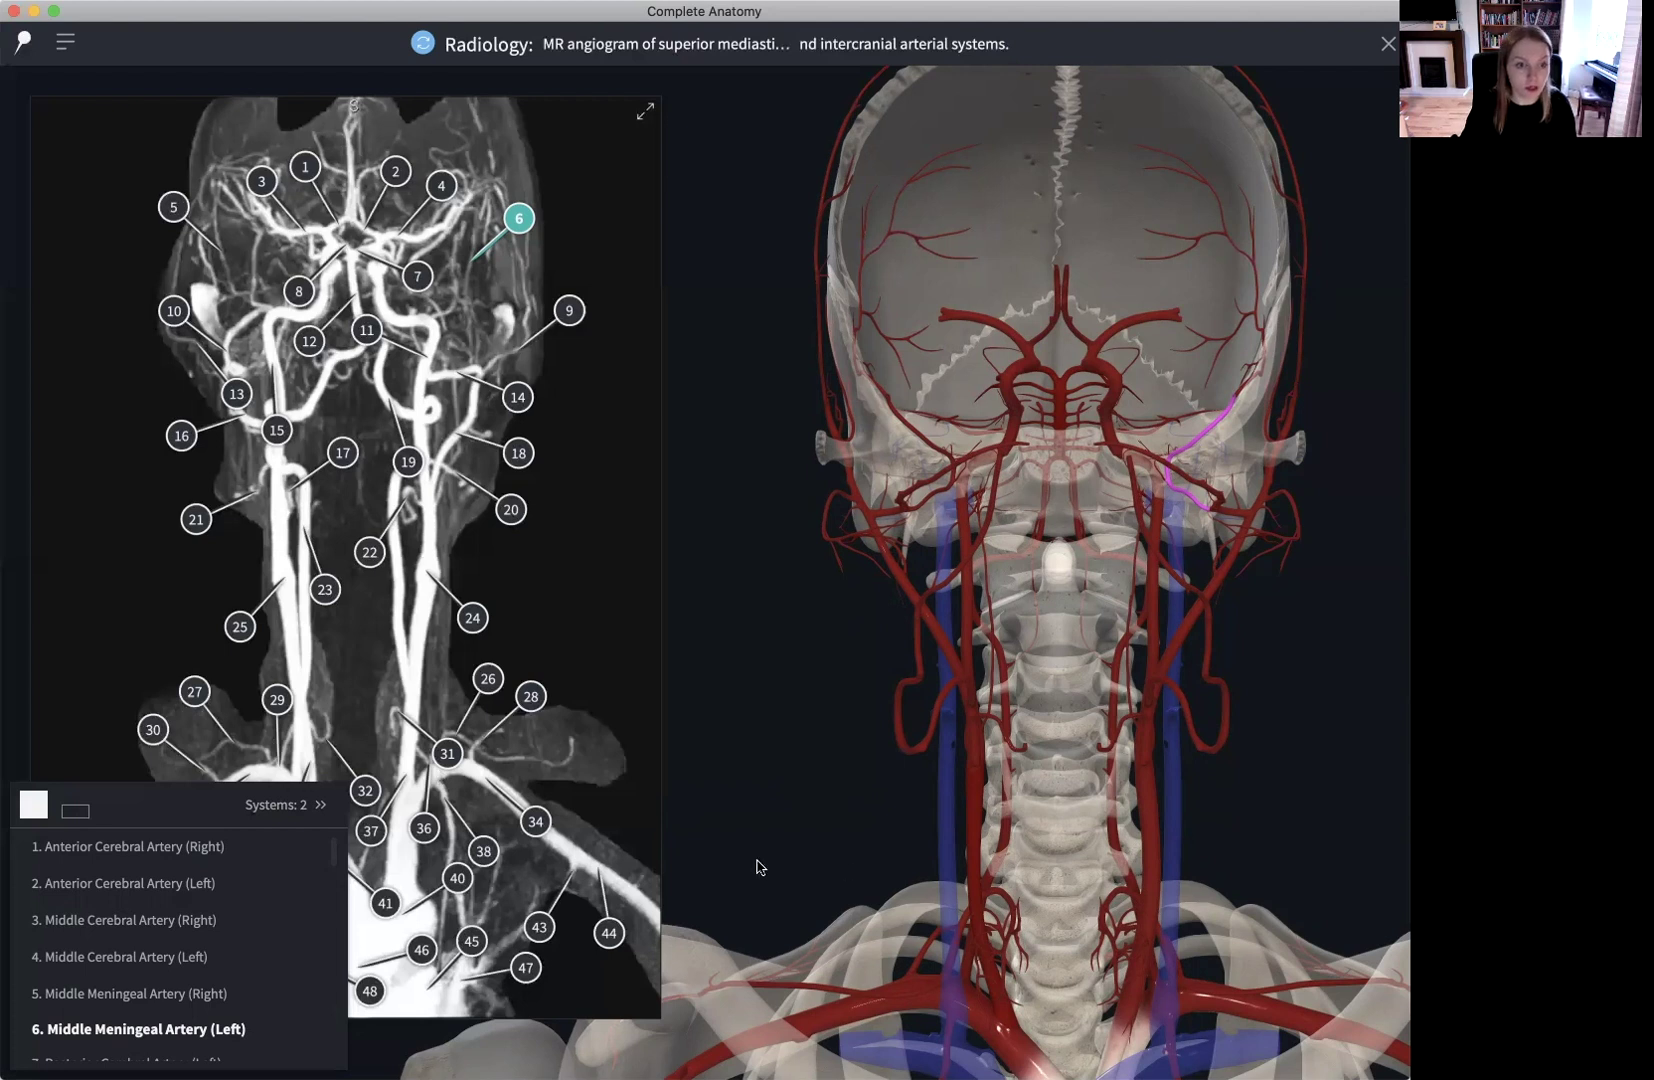
click(275, 806)
click(524, 855)
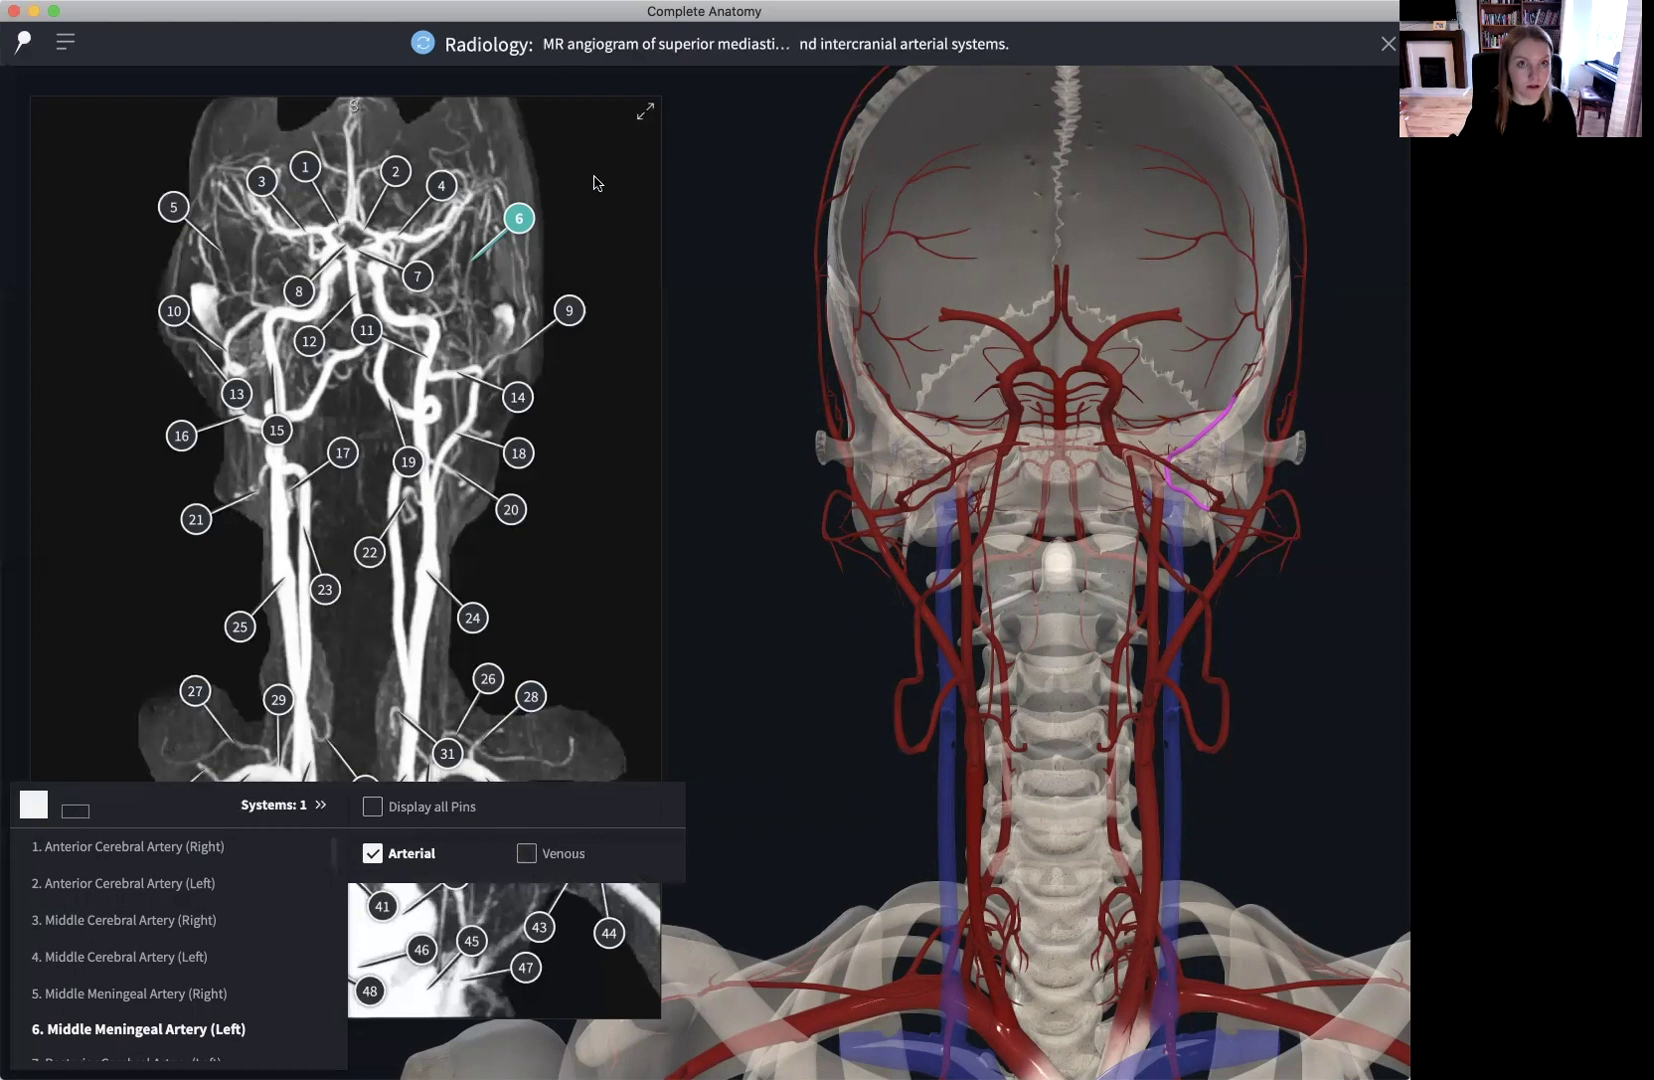
- Enlarge the angiogram, collapse the list and Systems panel, shrink it back, and exit Radiology
click(645, 112)
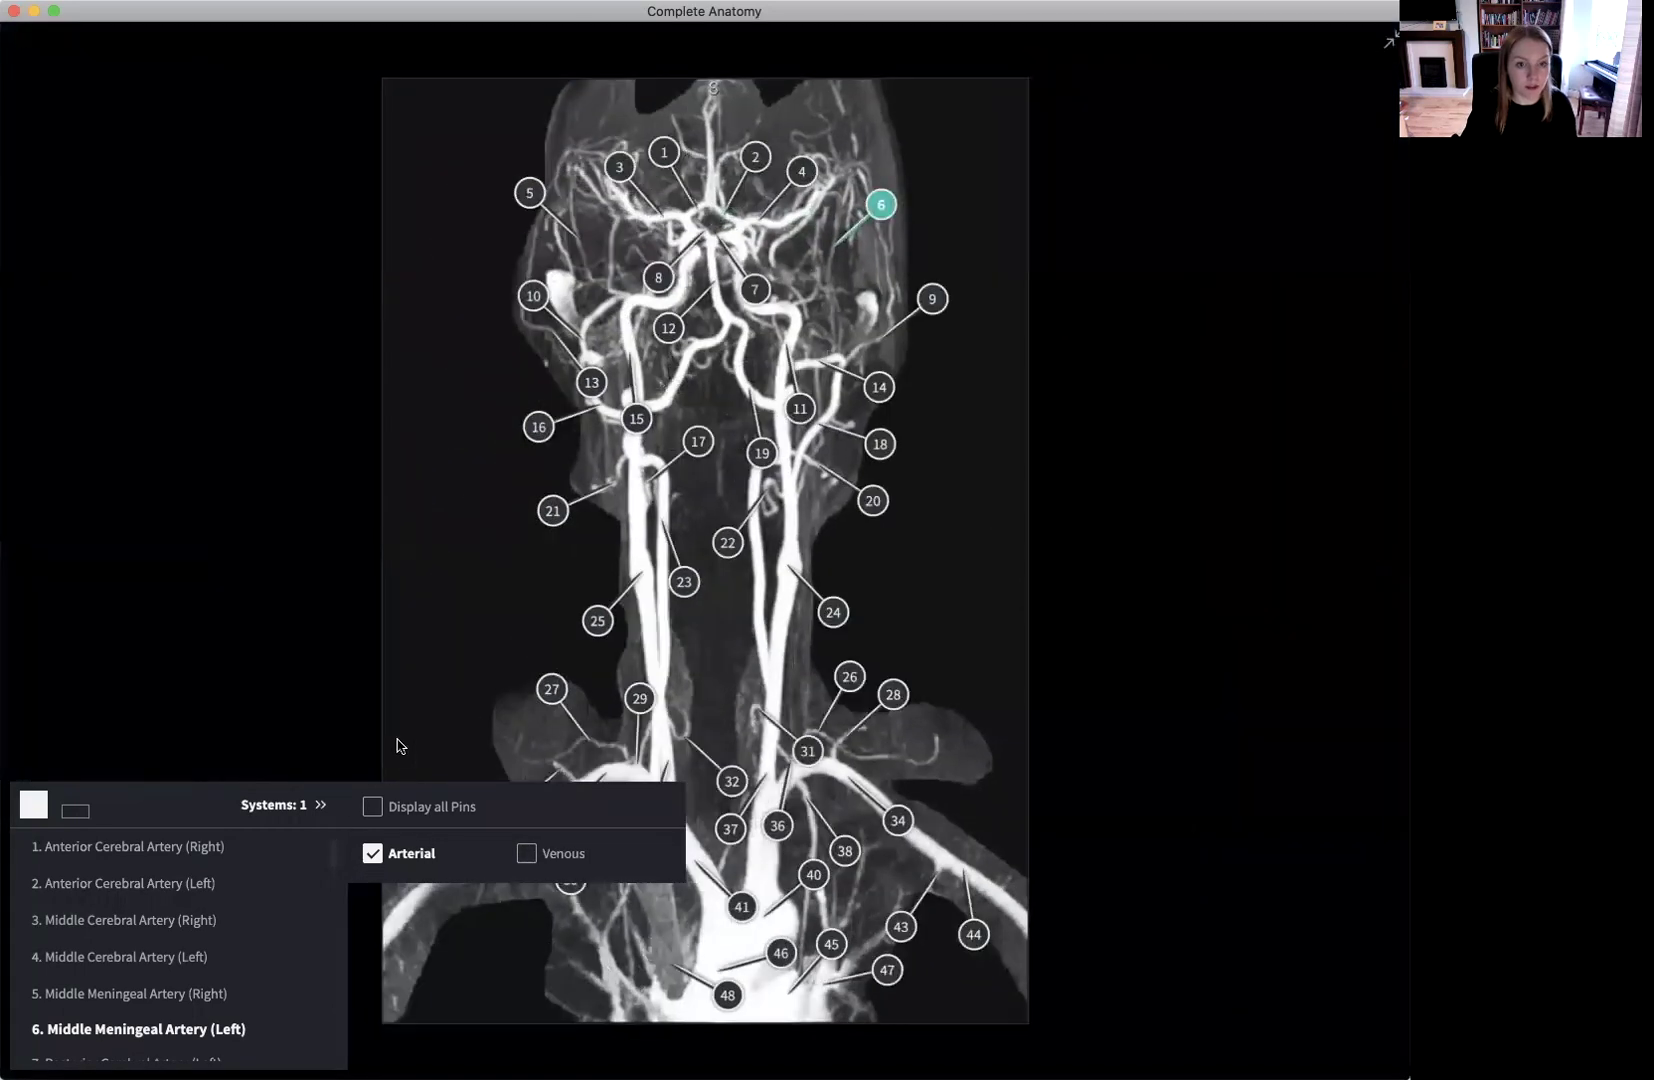
click(75, 812)
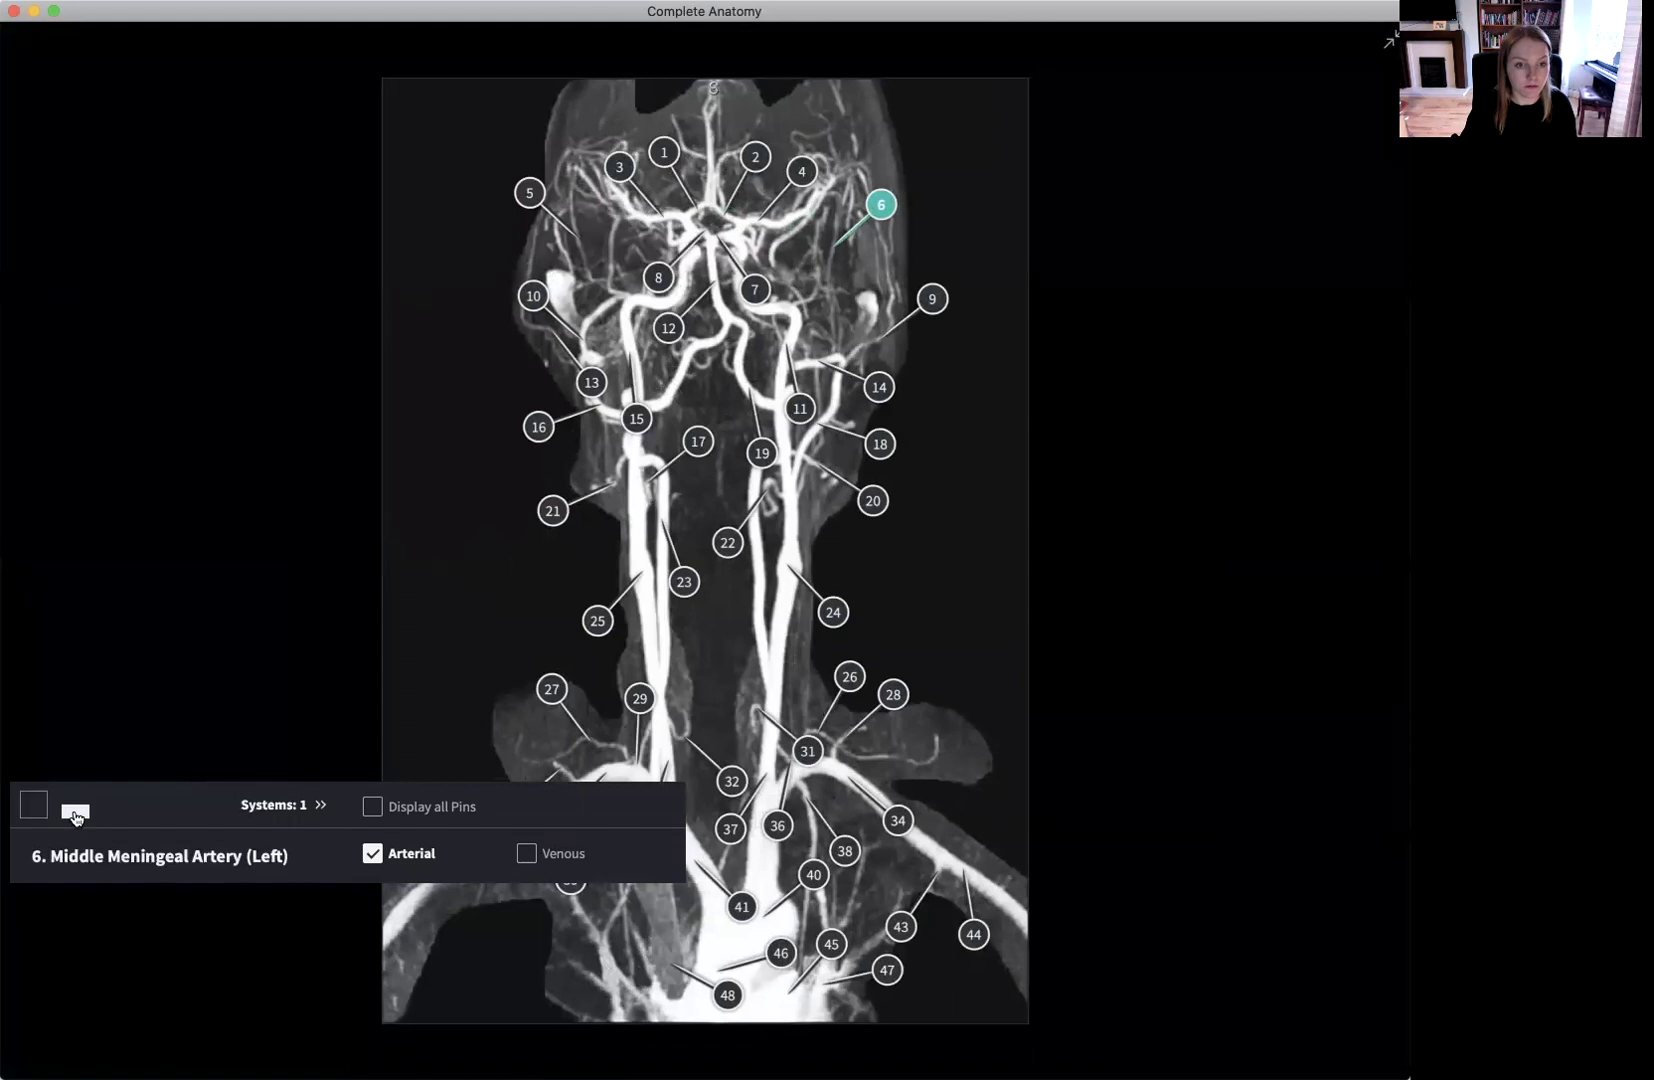
click(310, 808)
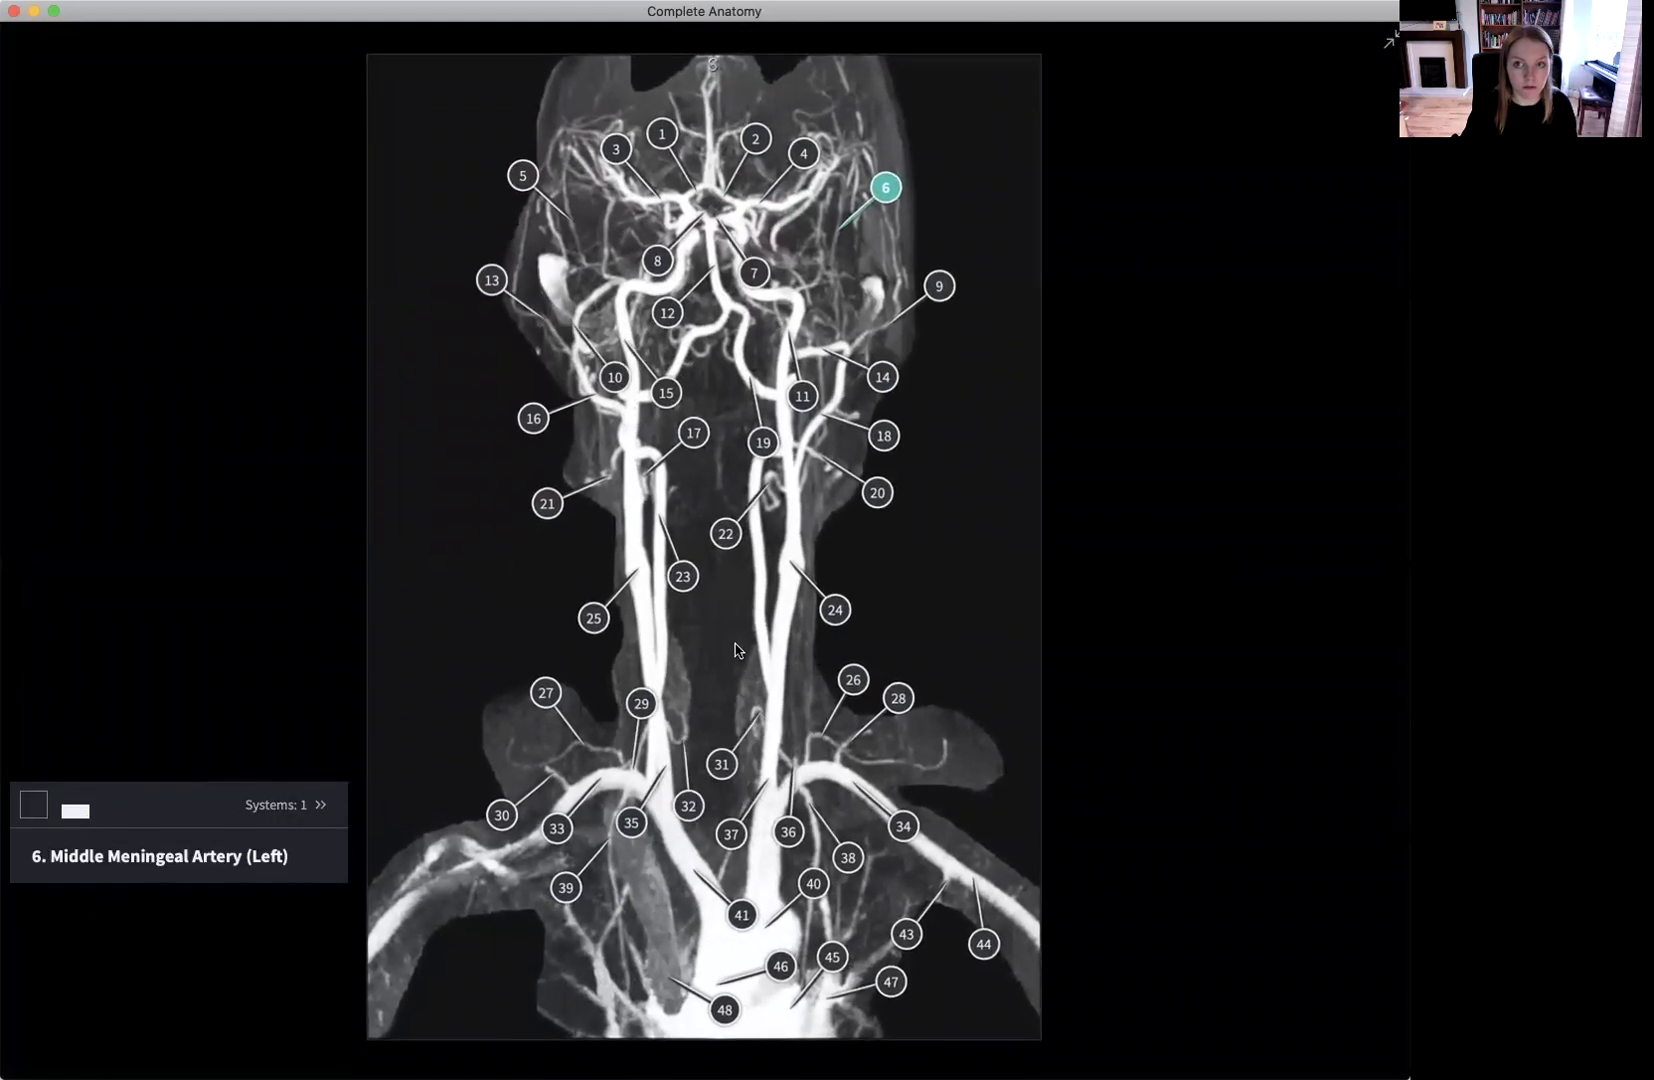
click(1391, 39)
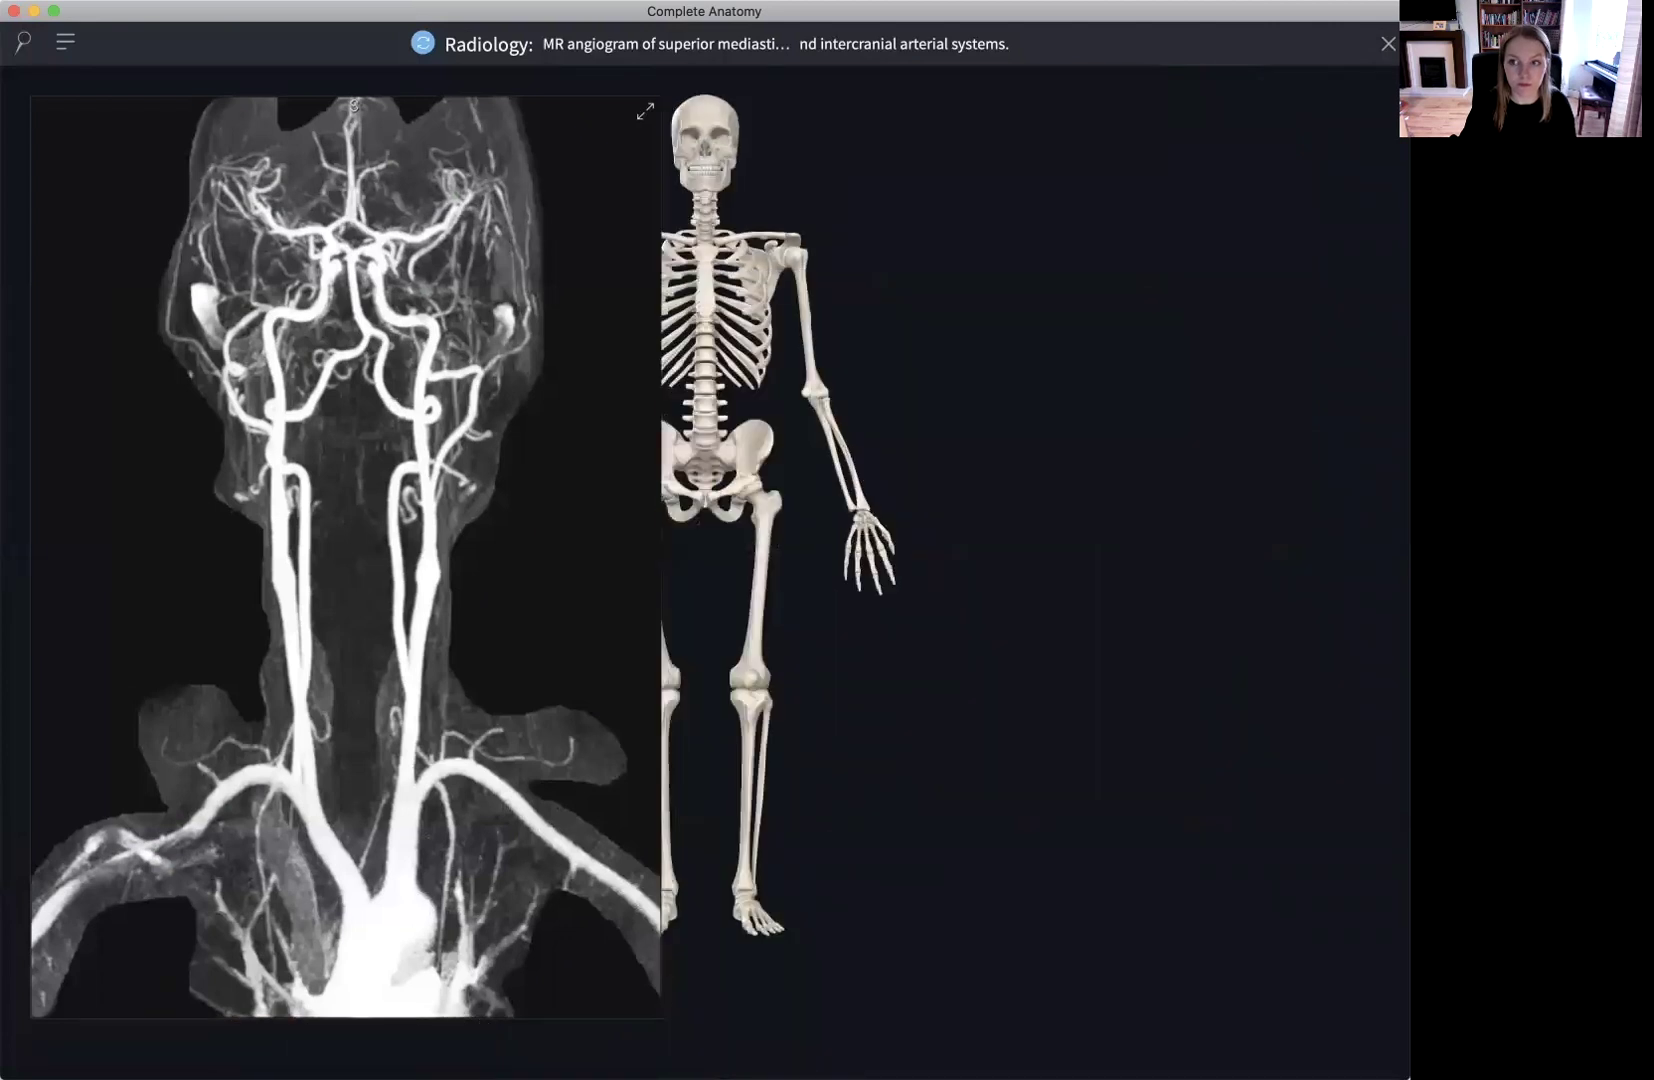
click(919, 60)
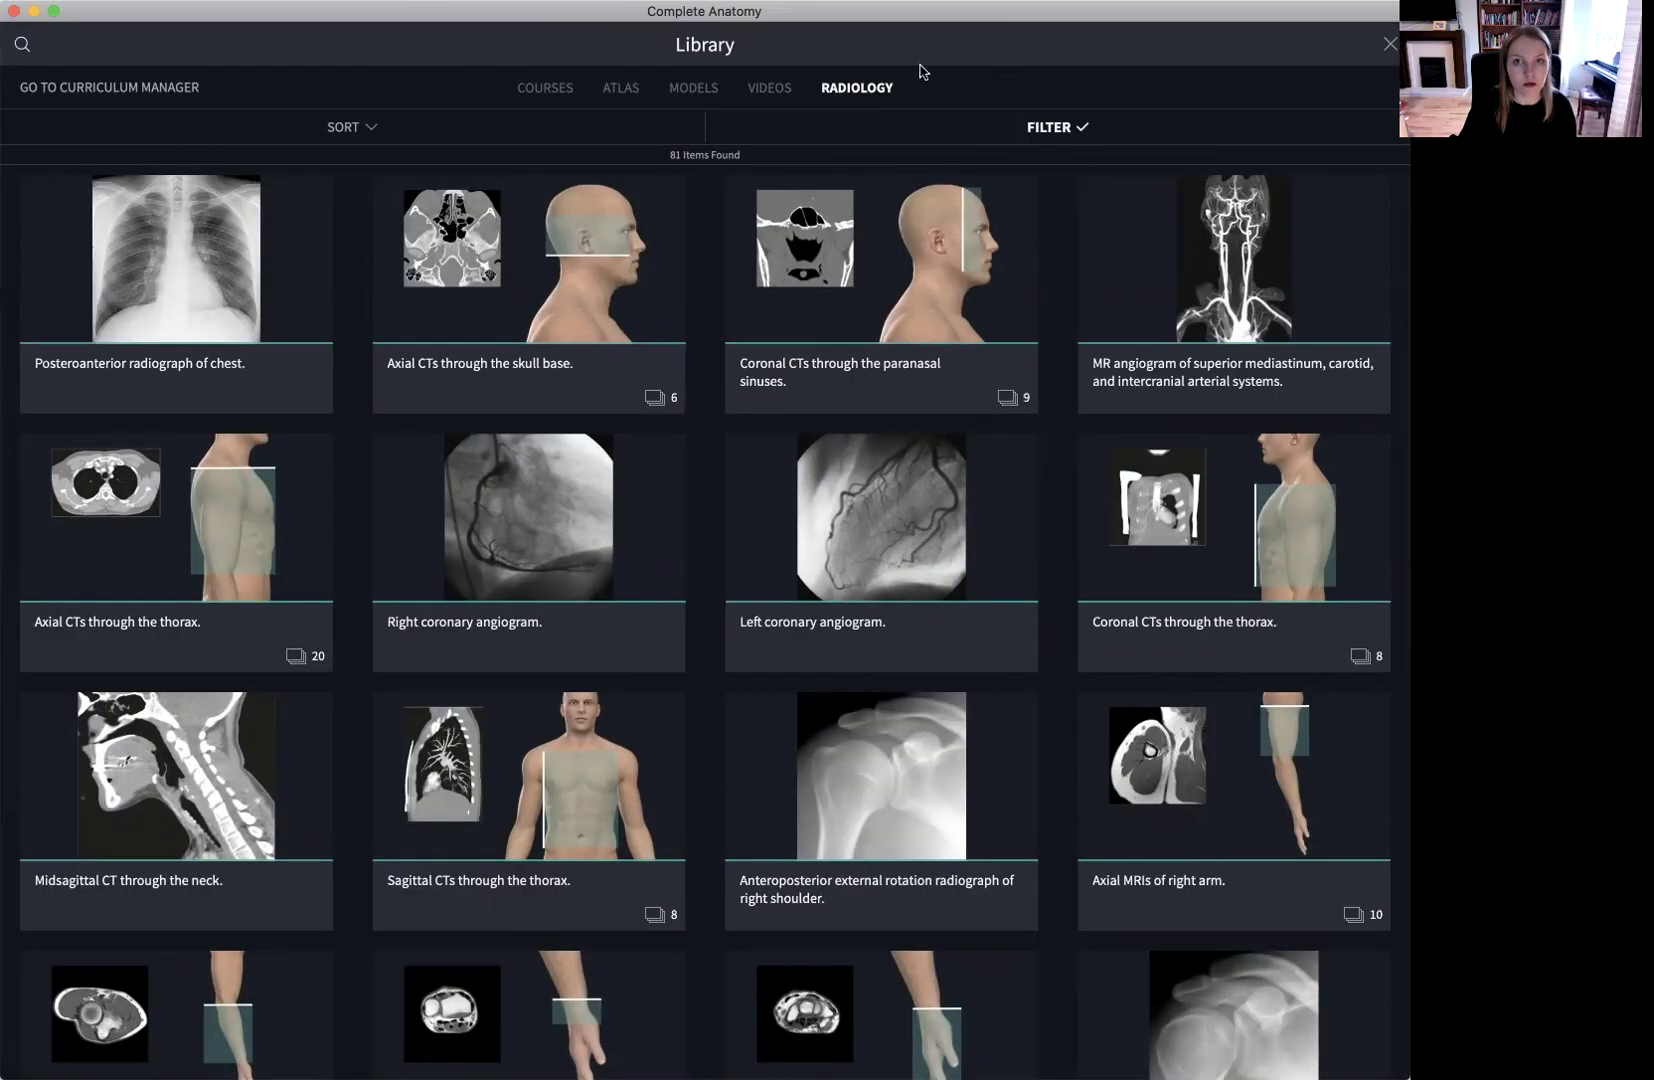
- Switch the Library to Atlas screens and bring up the filter options
click(615, 90)
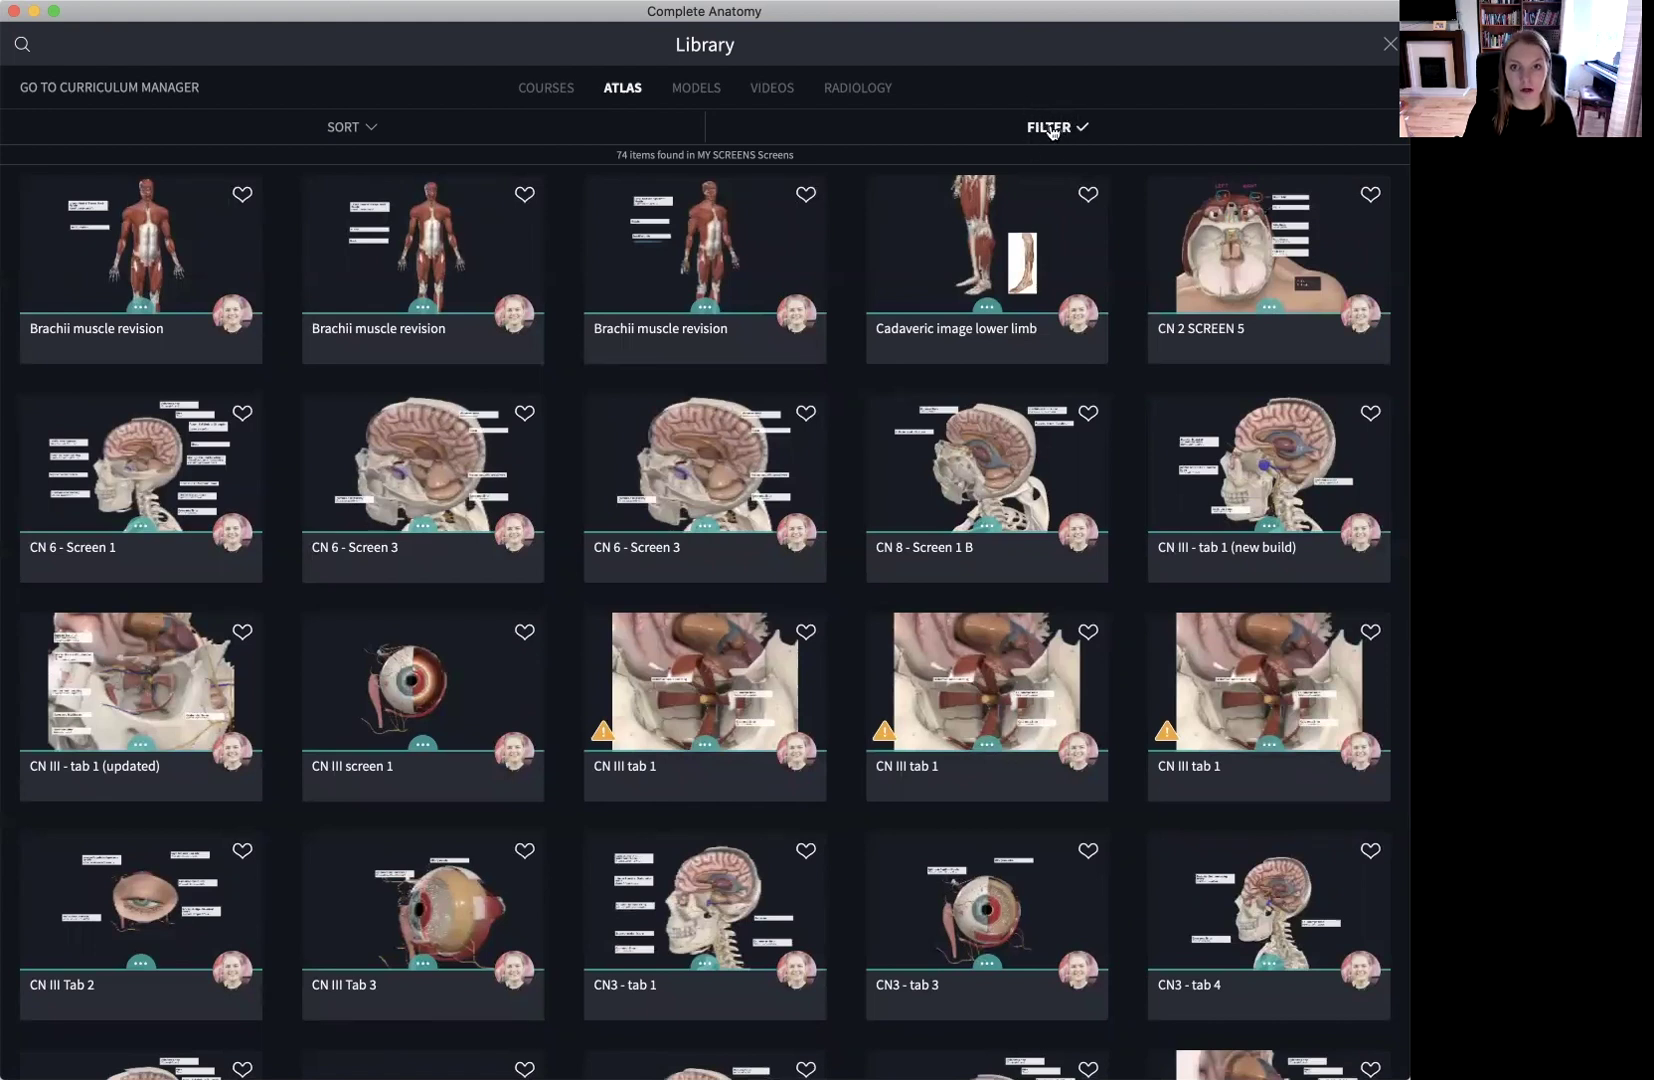
click(1050, 128)
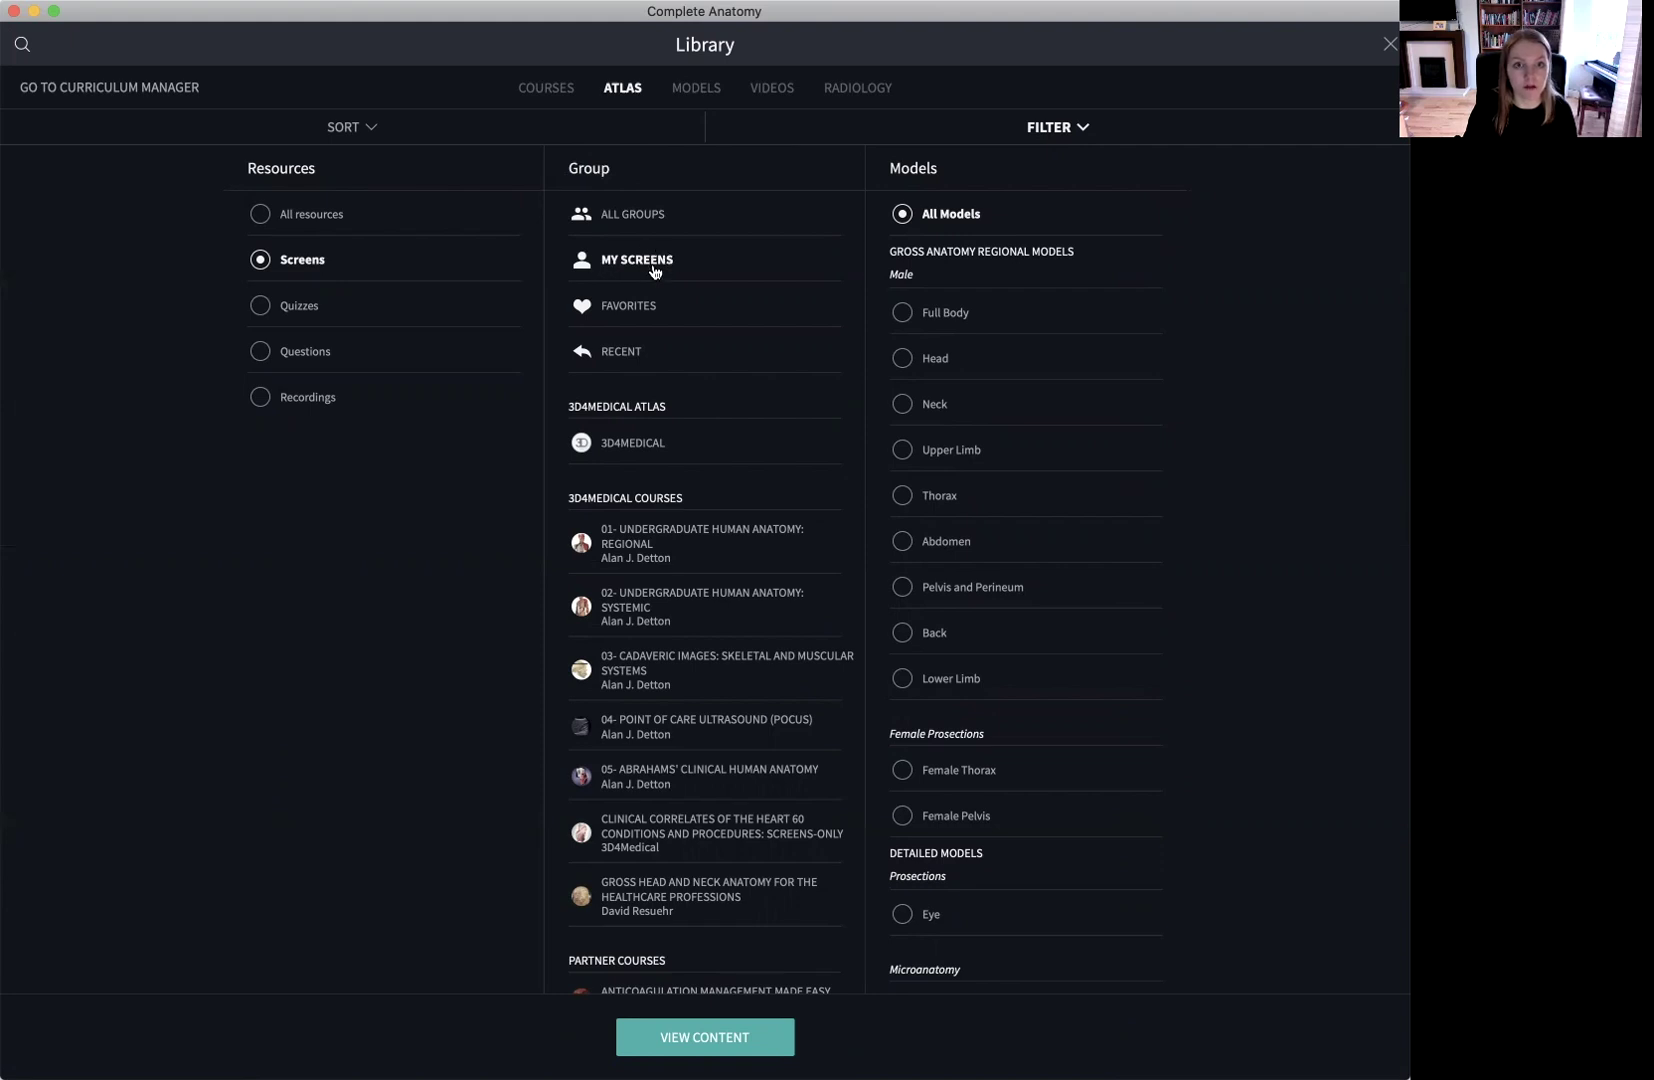
- Filter Atlas screens to the 3D4MEDICAL group's Head models, listing 100 results
click(632, 446)
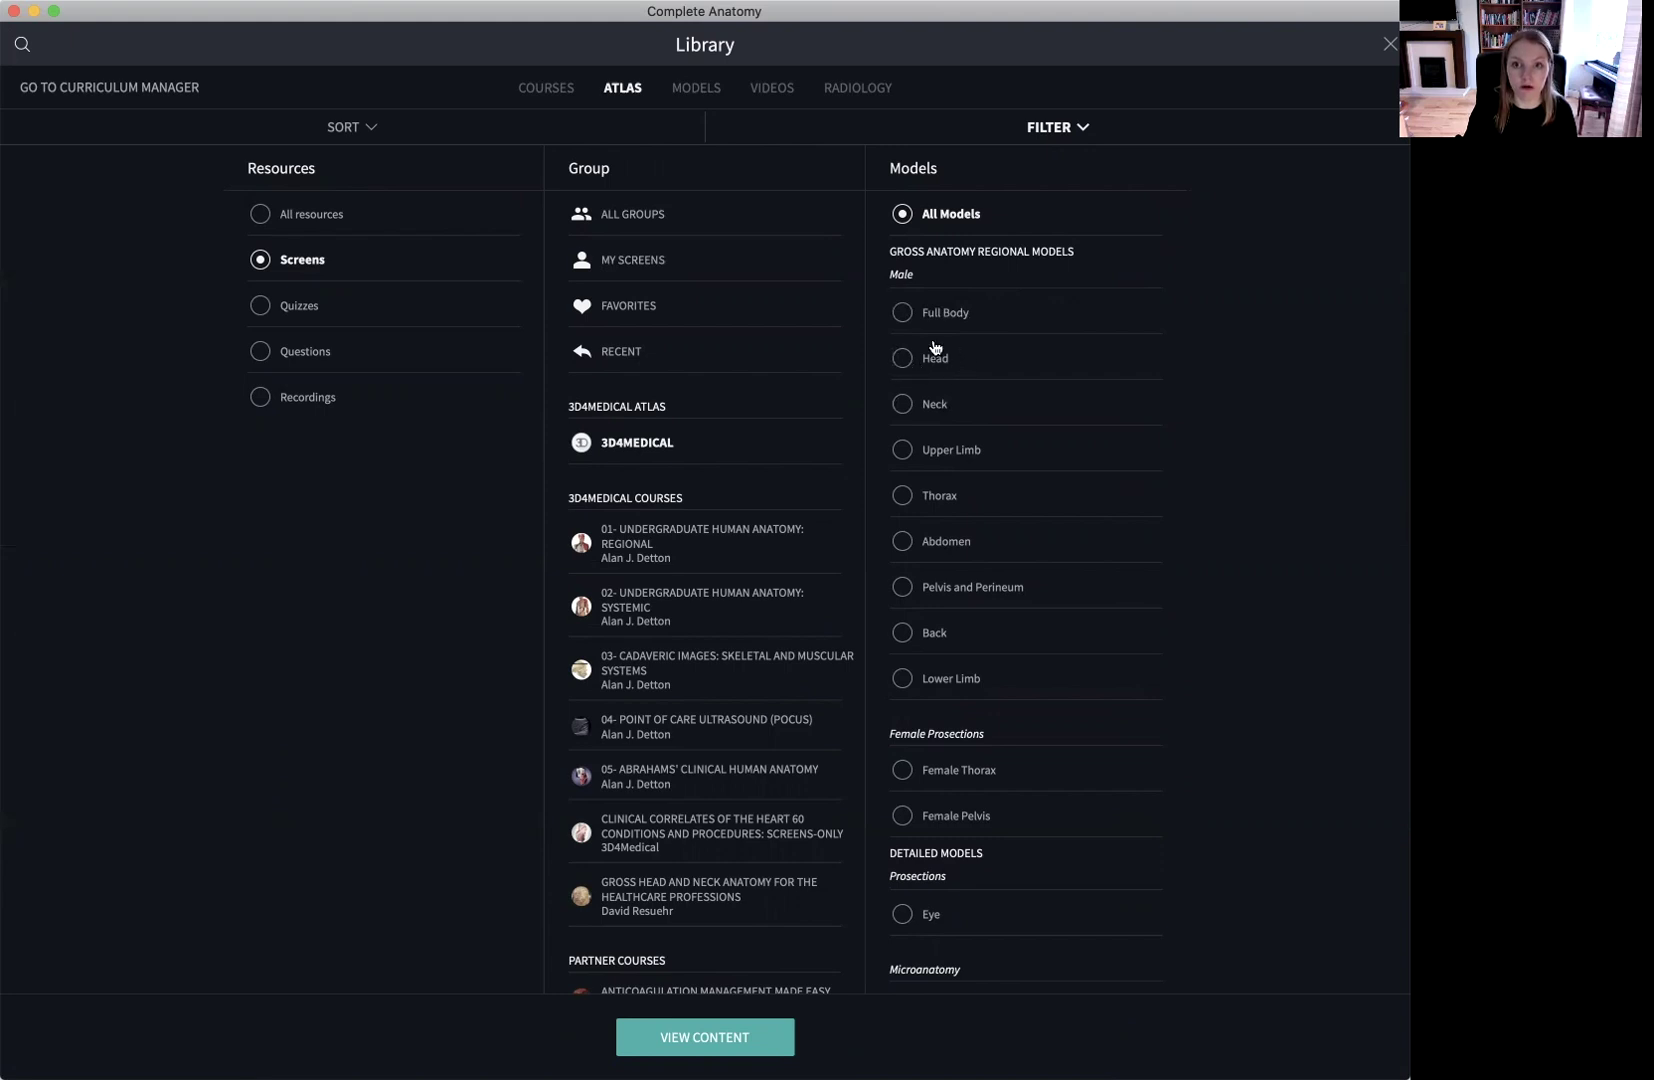
click(903, 358)
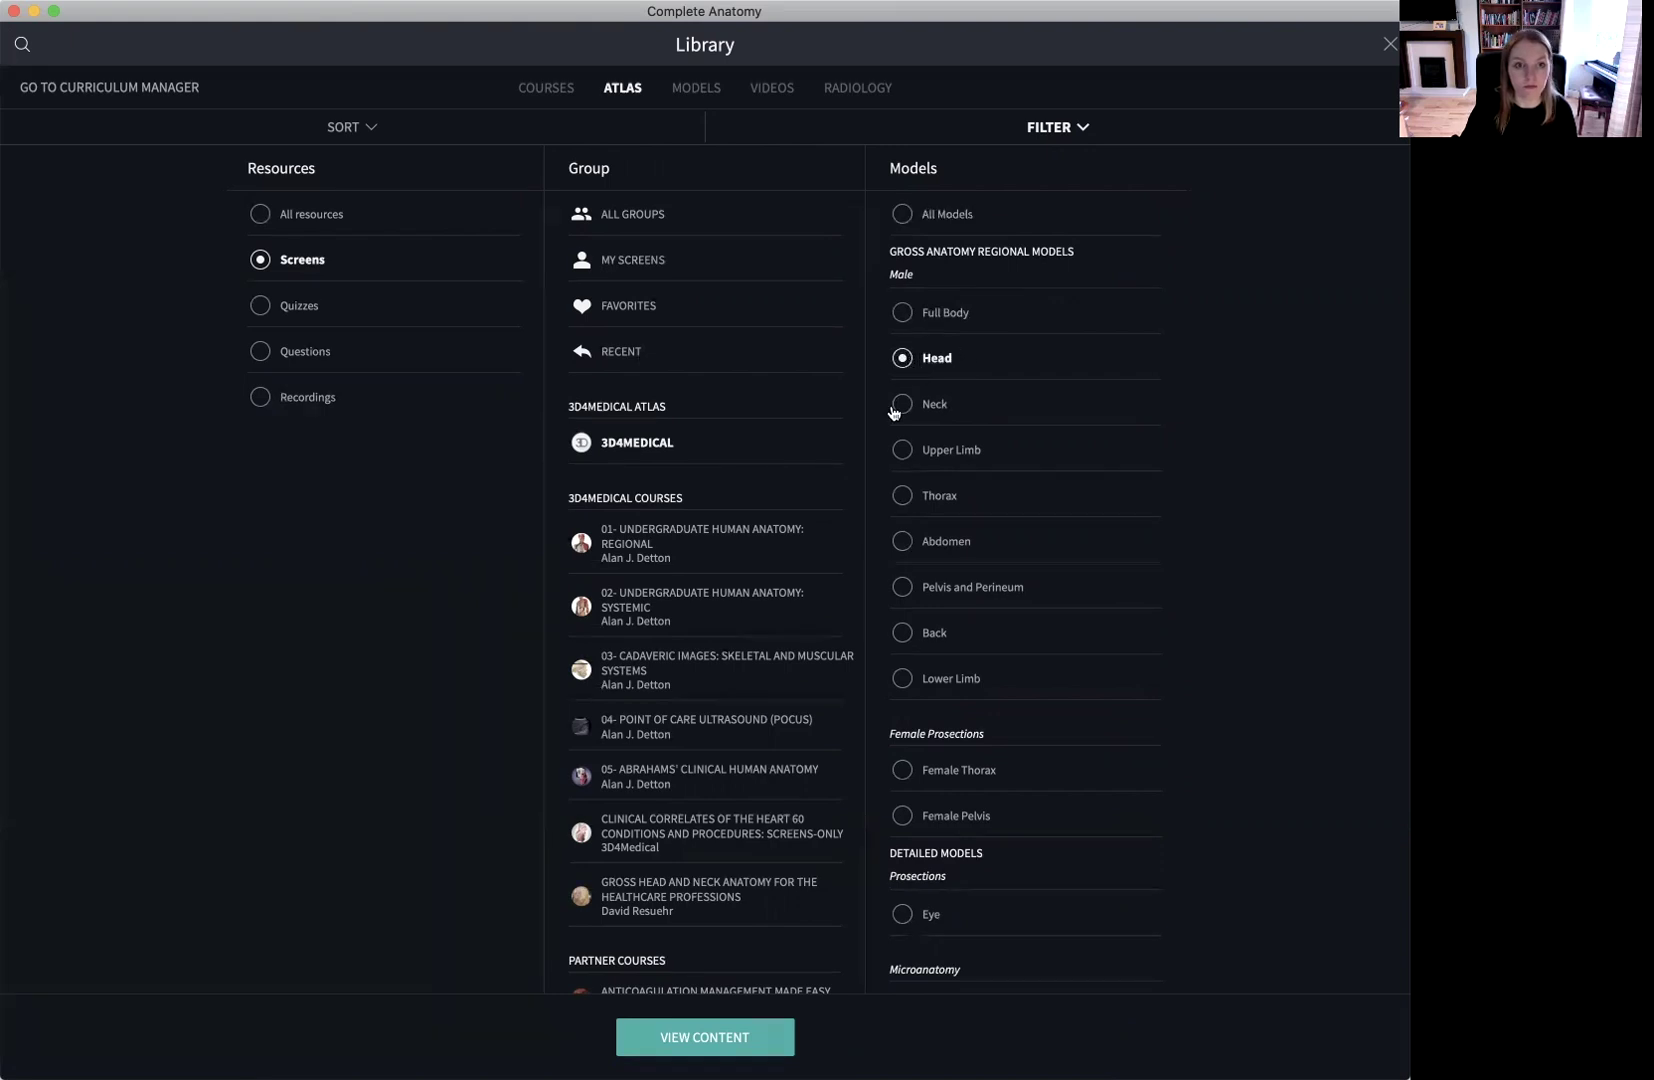
click(690, 1040)
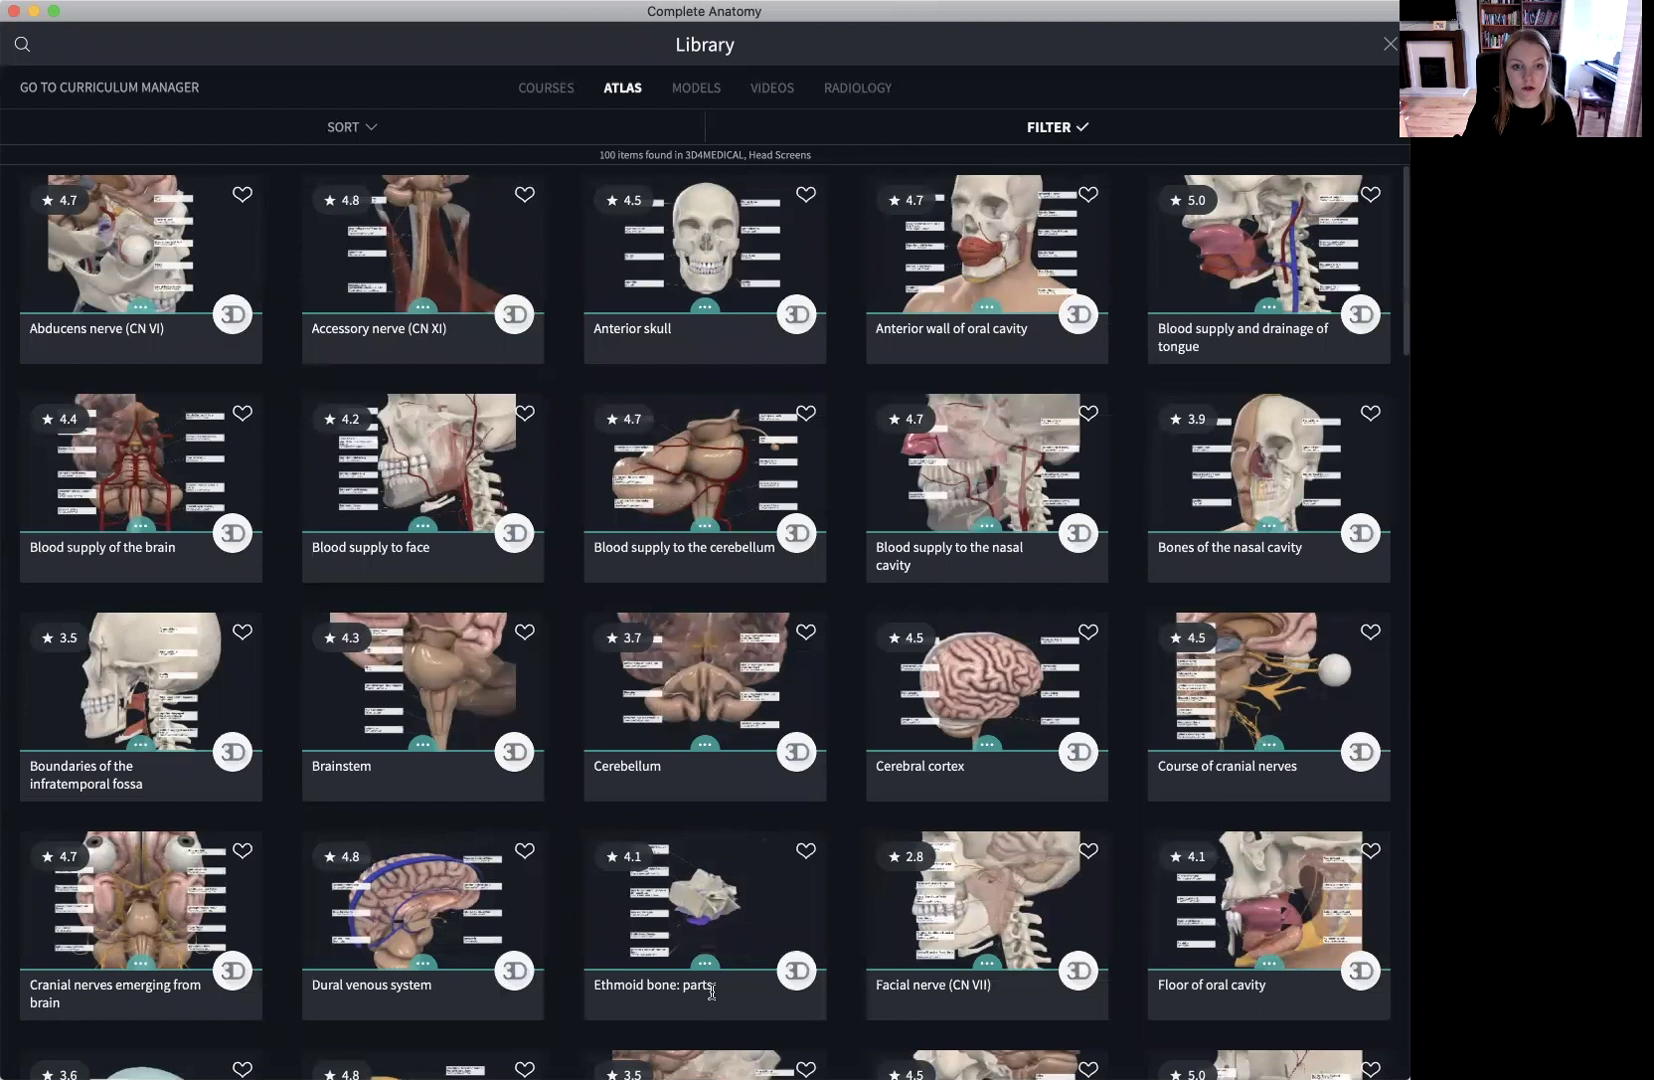
- Browse the Head screens grid and open 'Blood supply to the nasal cavity'
scroll(767, 978, down, 2)
scroll(767, 978, down, 8)
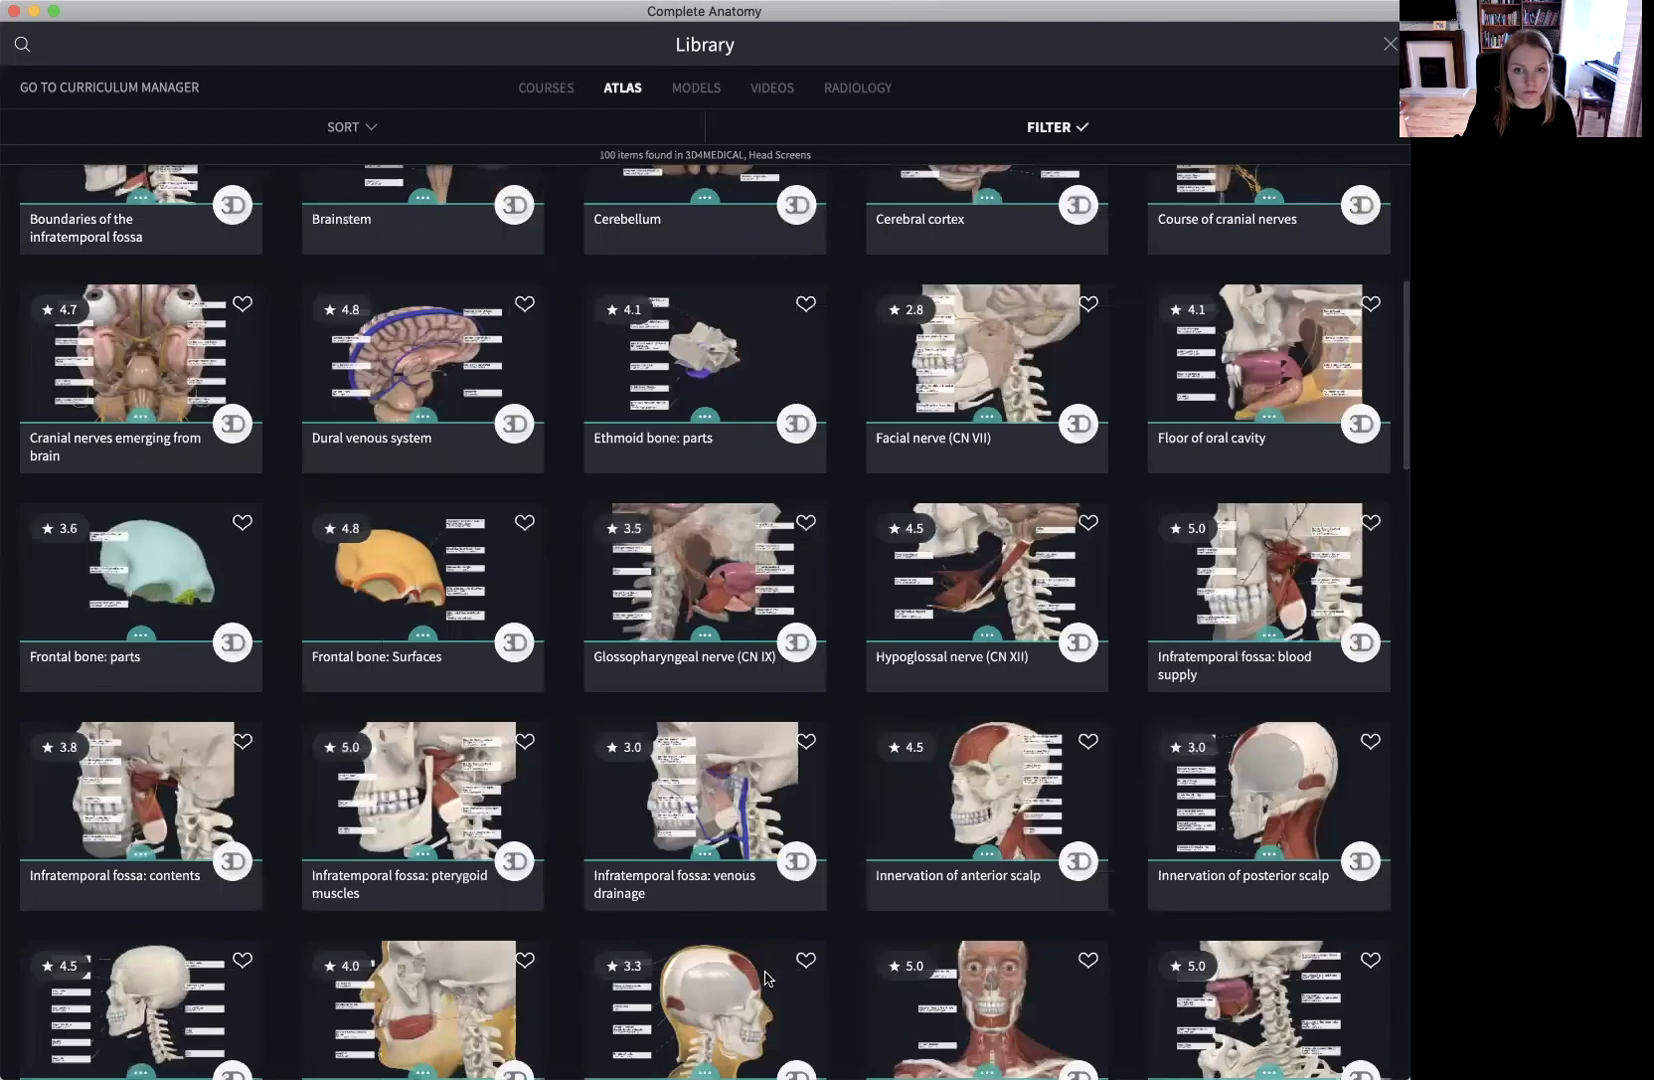
scroll(767, 978, up, 10)
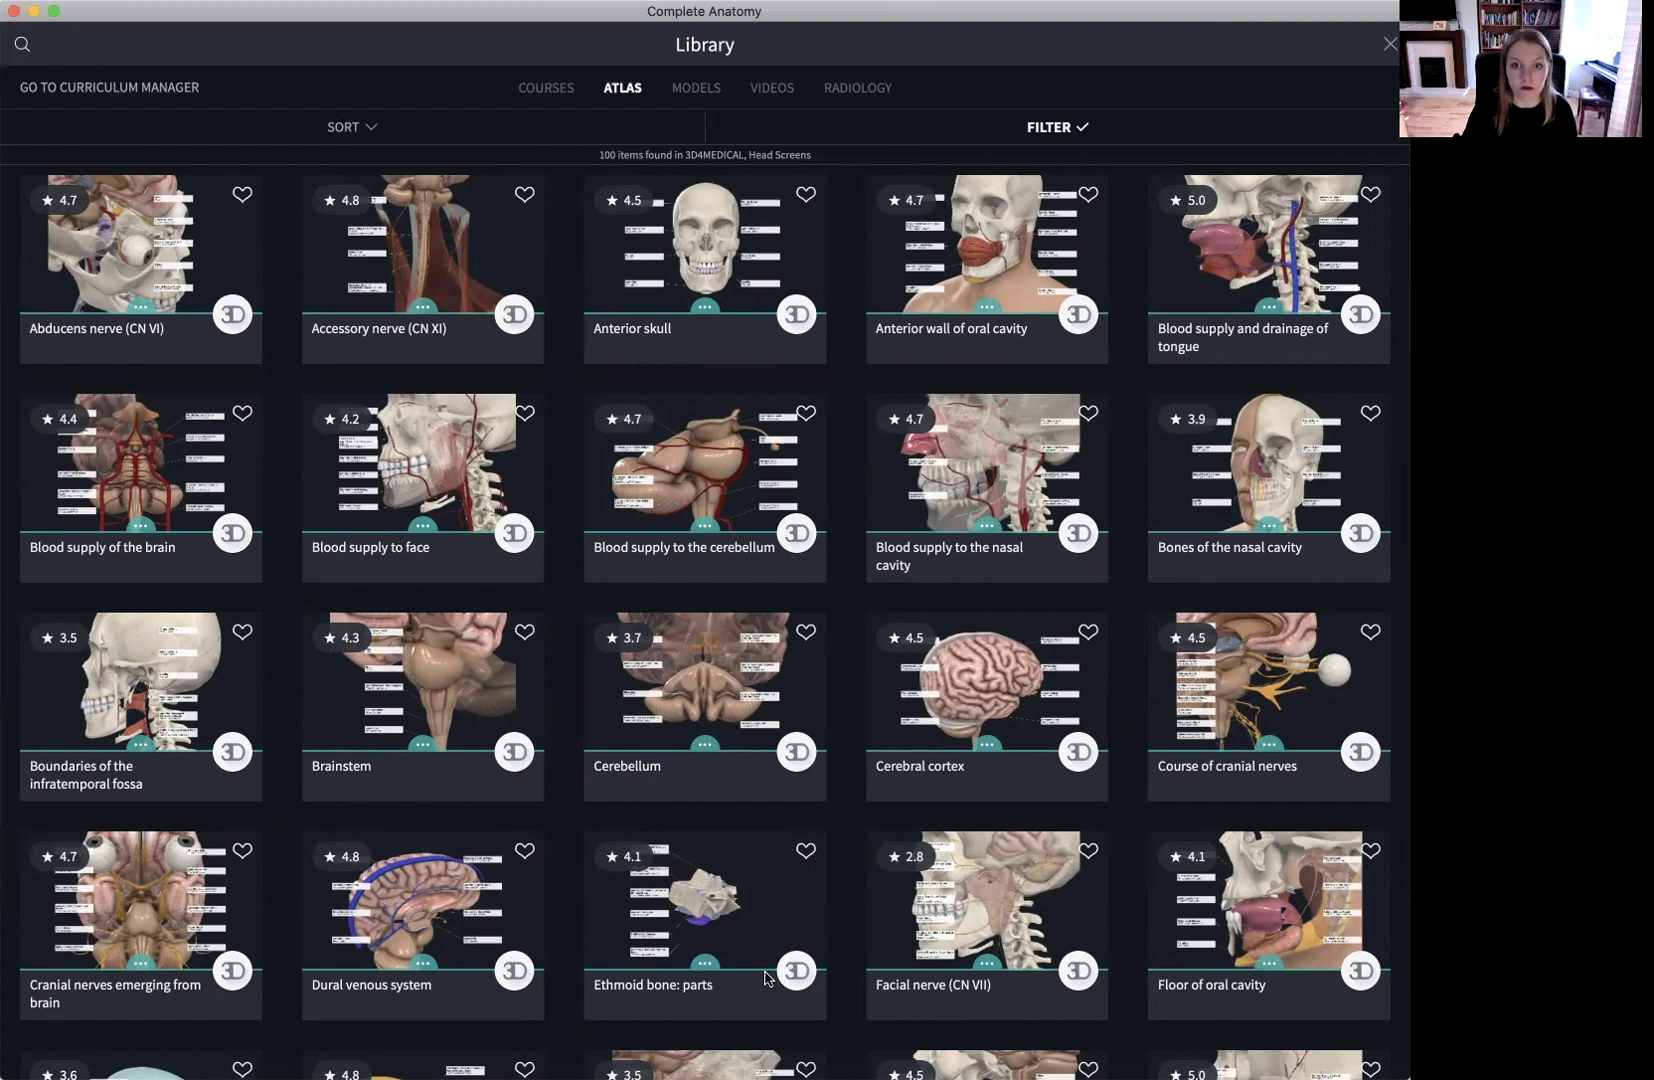
click(995, 449)
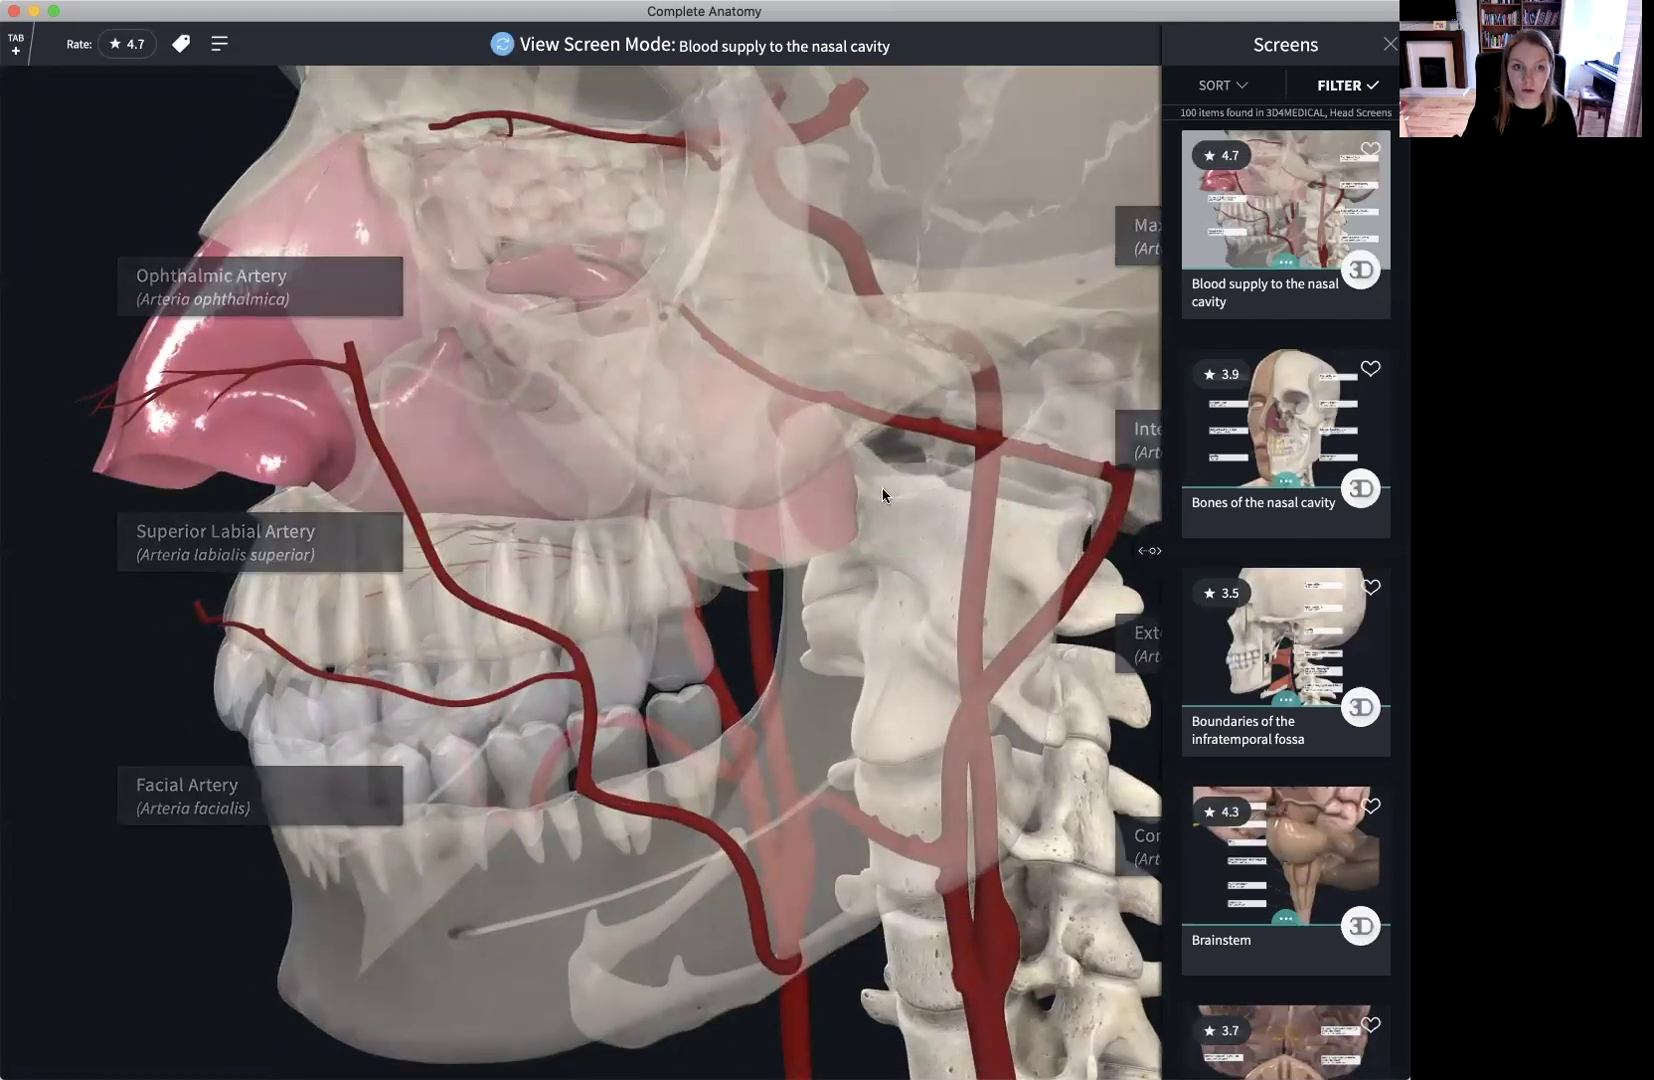
- Exit View Screen Mode on the nasal cavity arteries screen, zoom out, and show Tools
click(1389, 44)
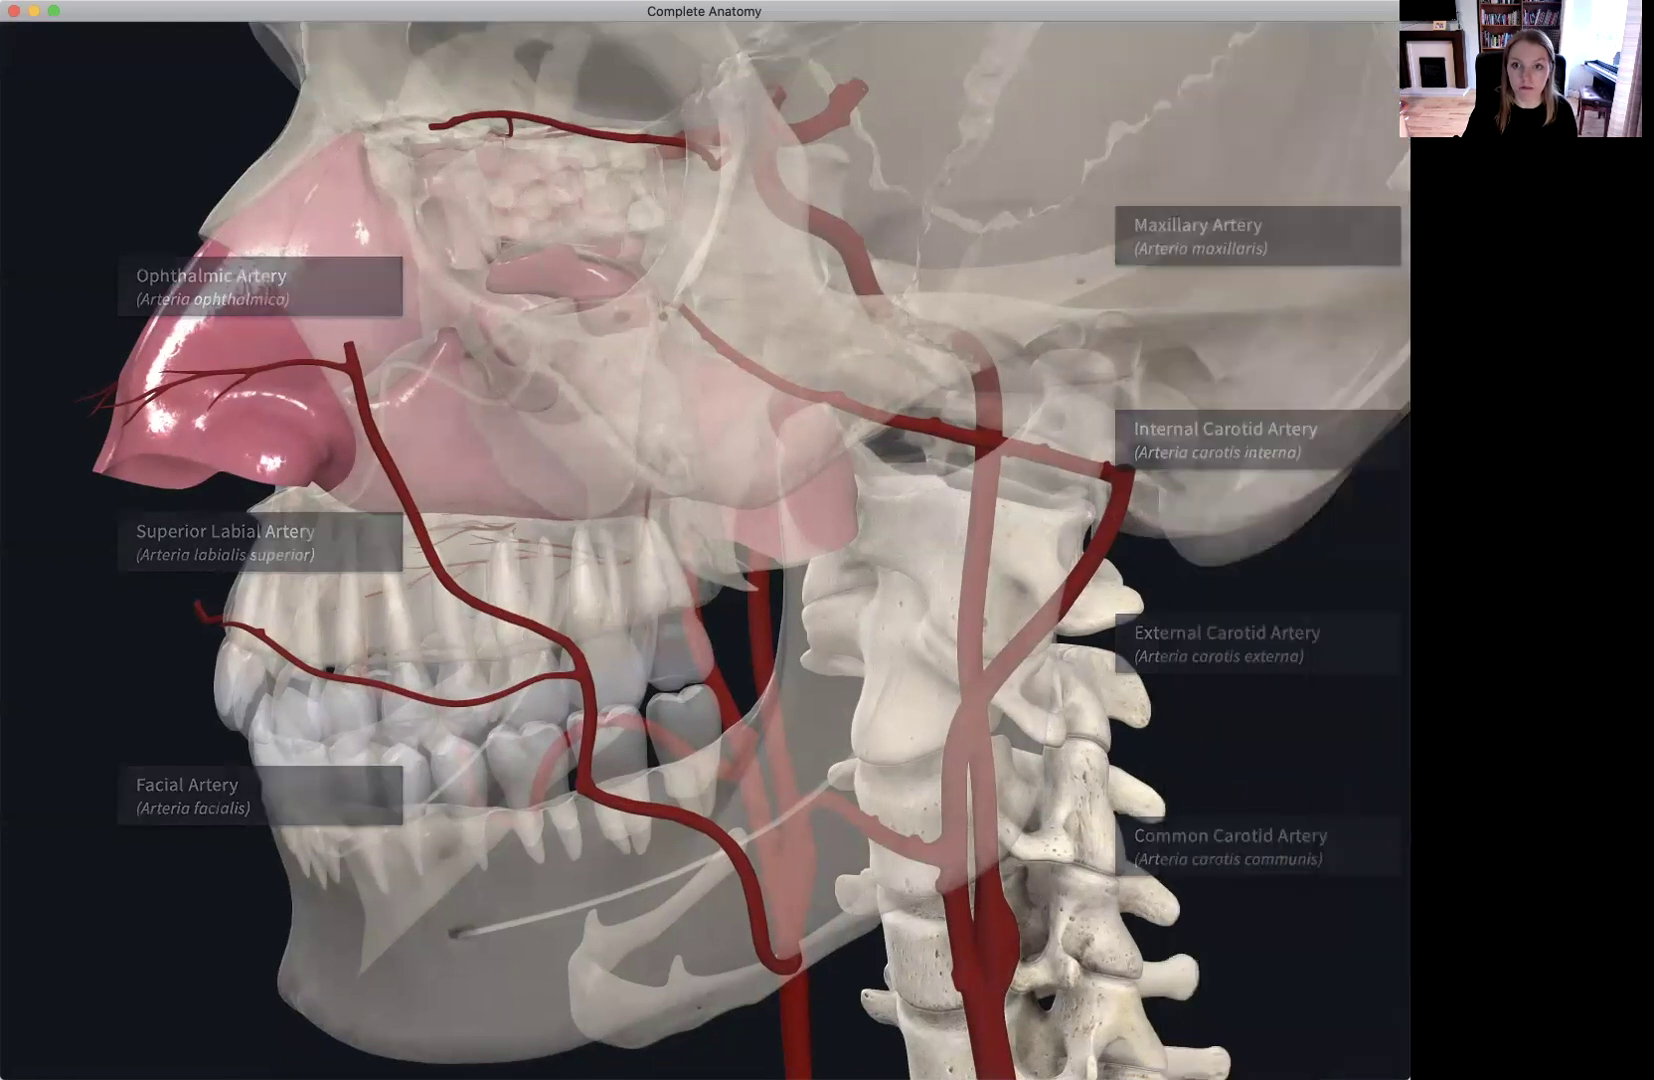
scroll(778, 580, down, 5)
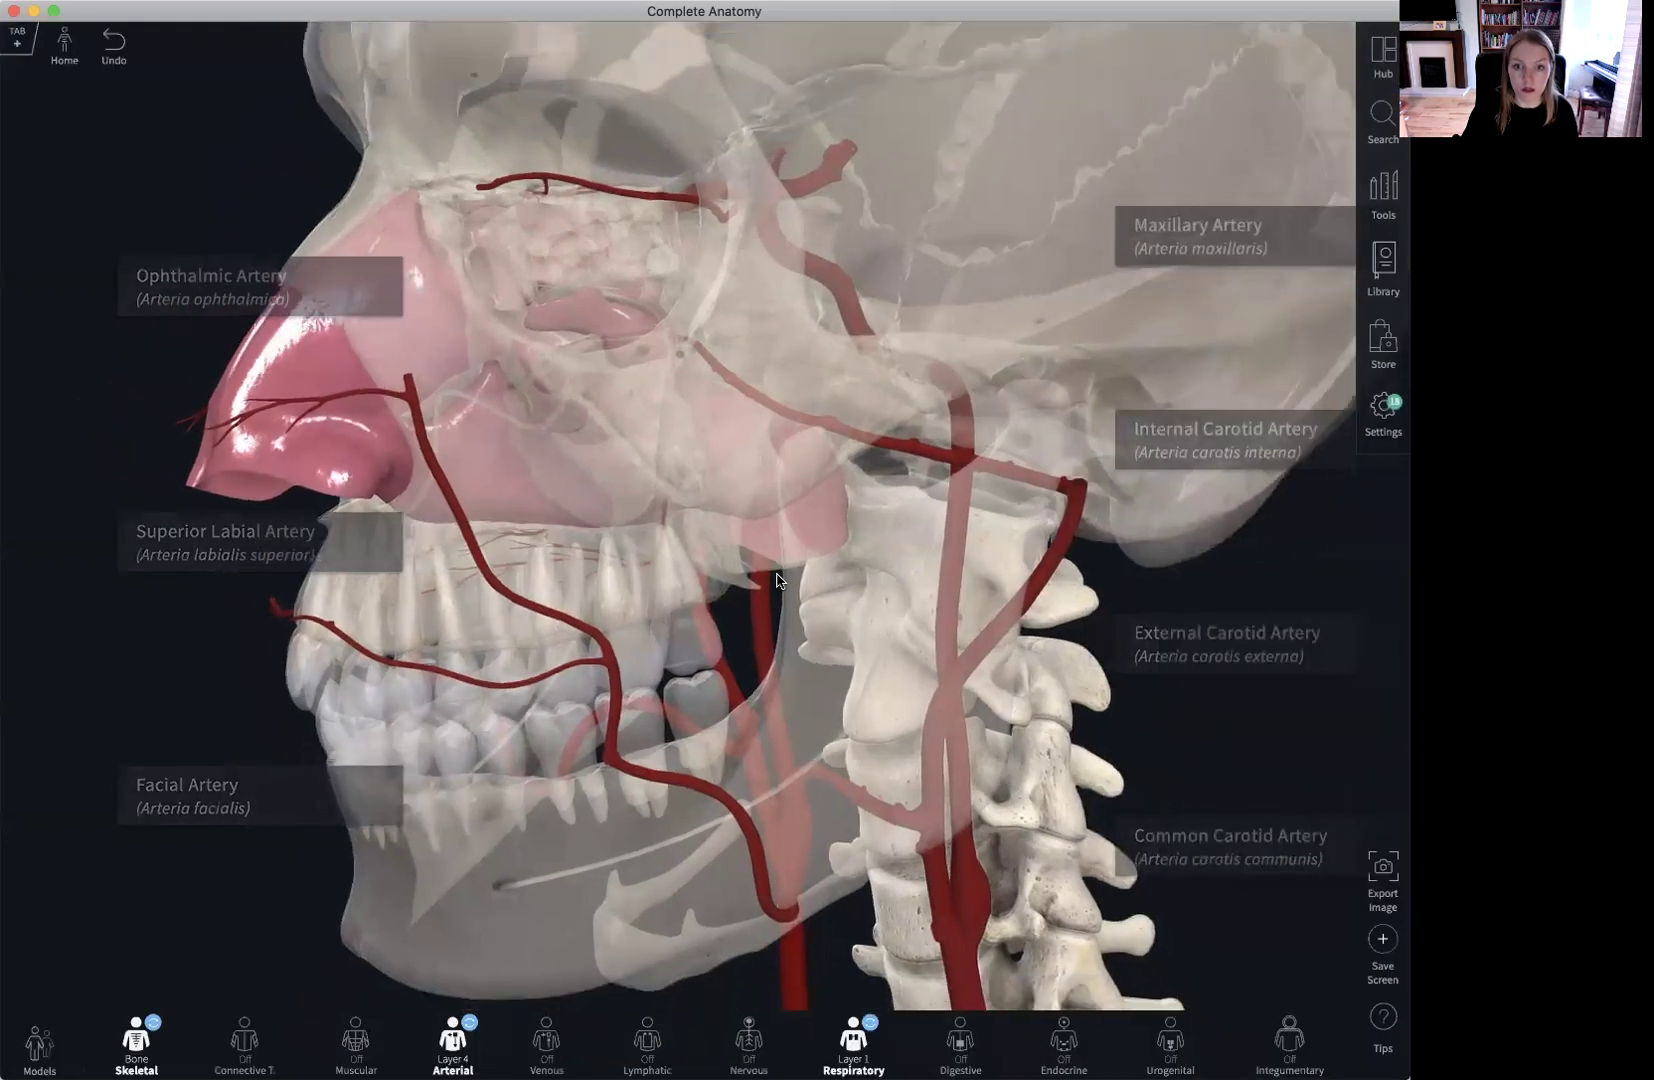
click(1378, 187)
- Draw a pink X on the model's chin with the 3D pen and finish drawing
click(1209, 117)
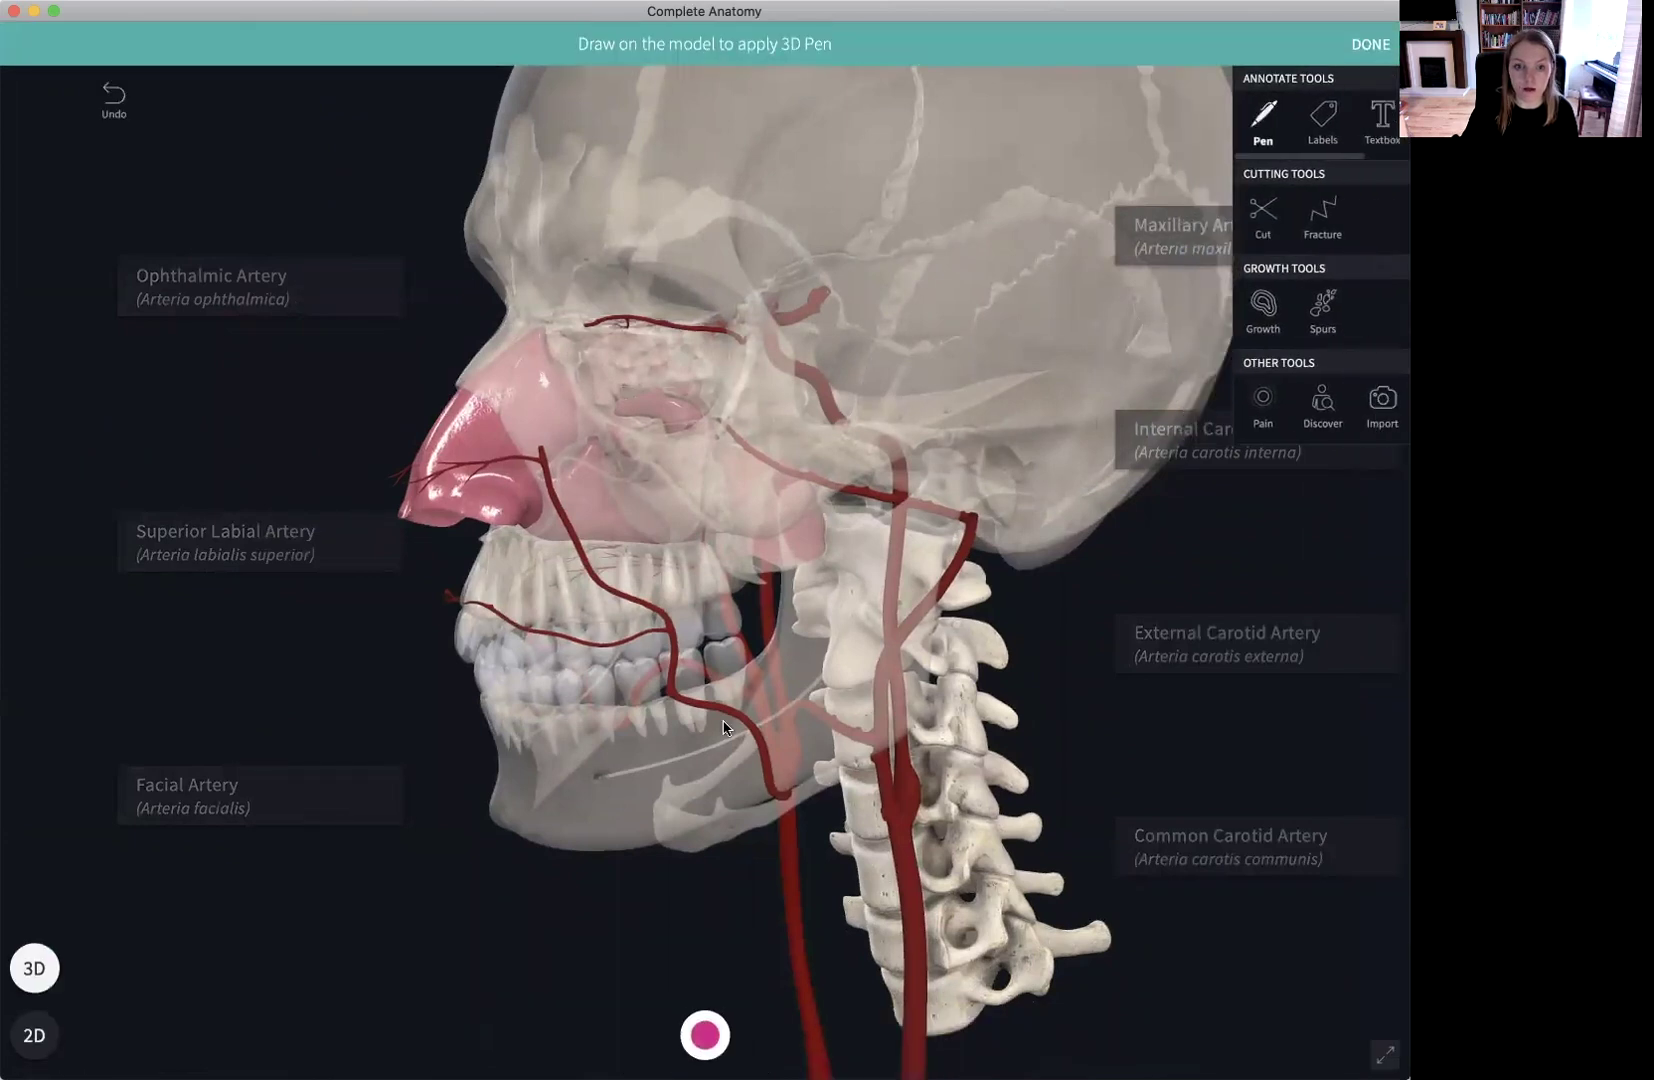
mouse_move(549, 770)
mouse_down()
mouse_move(569, 797)
mouse_move(543, 801)
mouse_up()
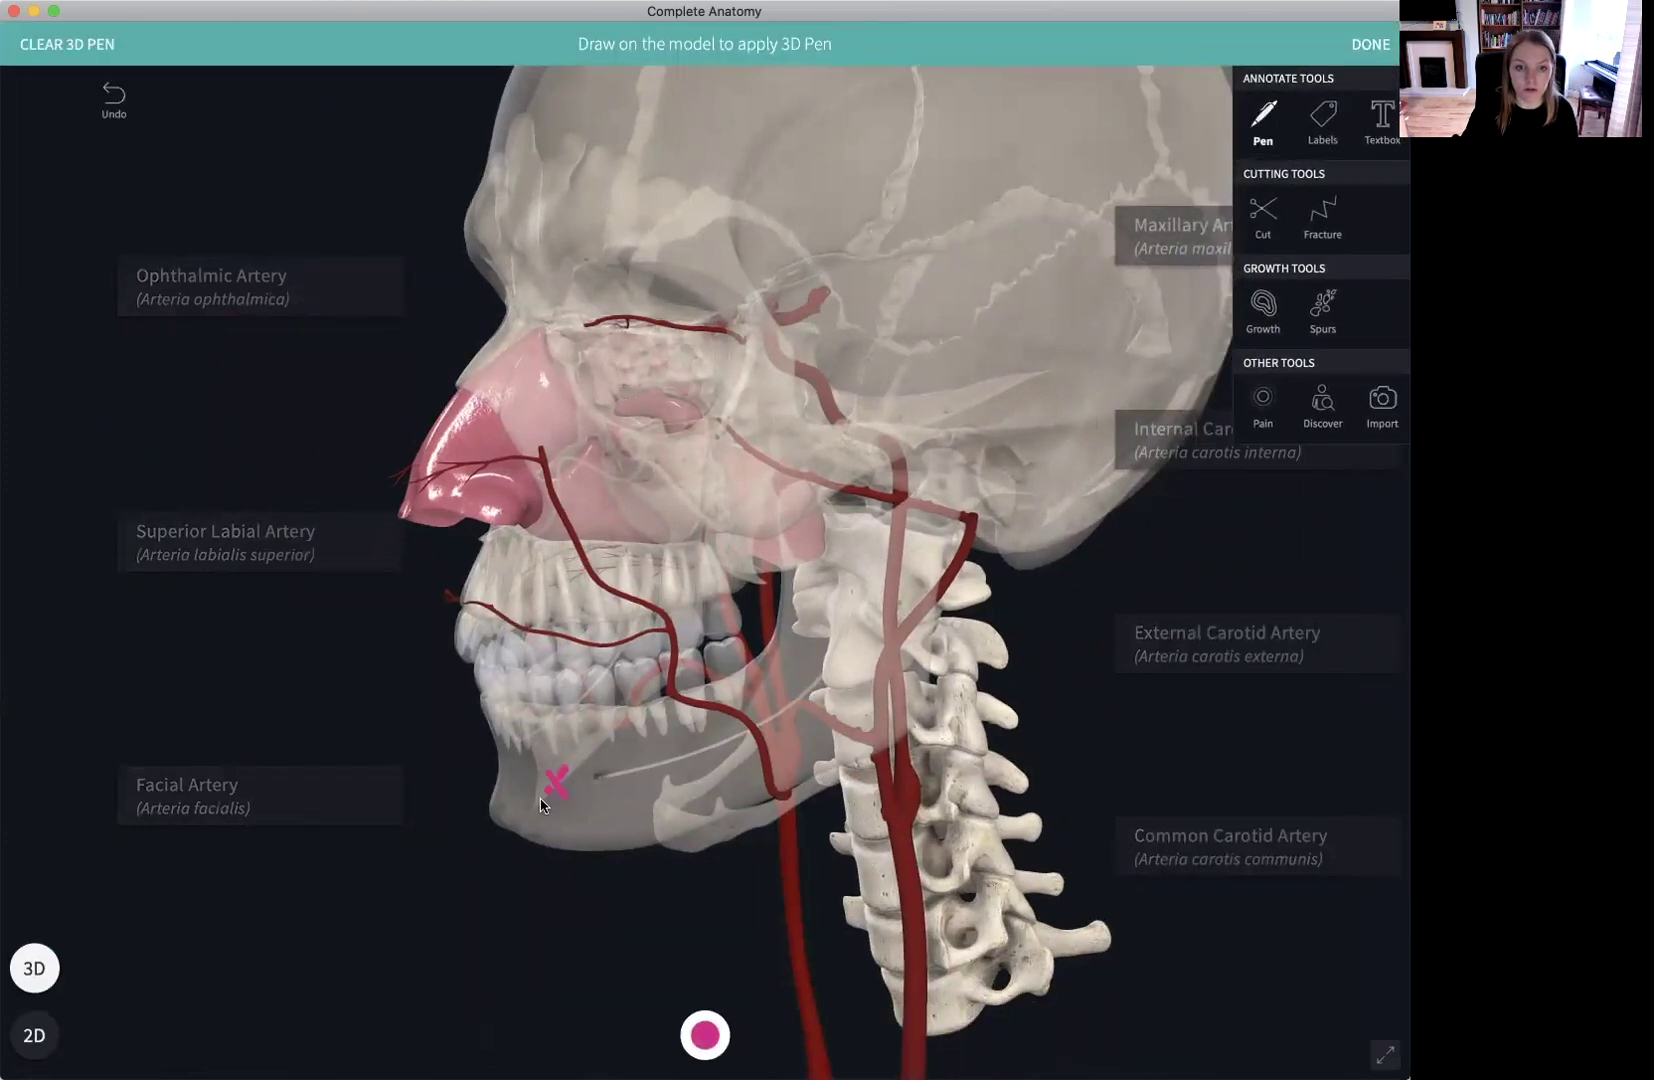
click(1376, 44)
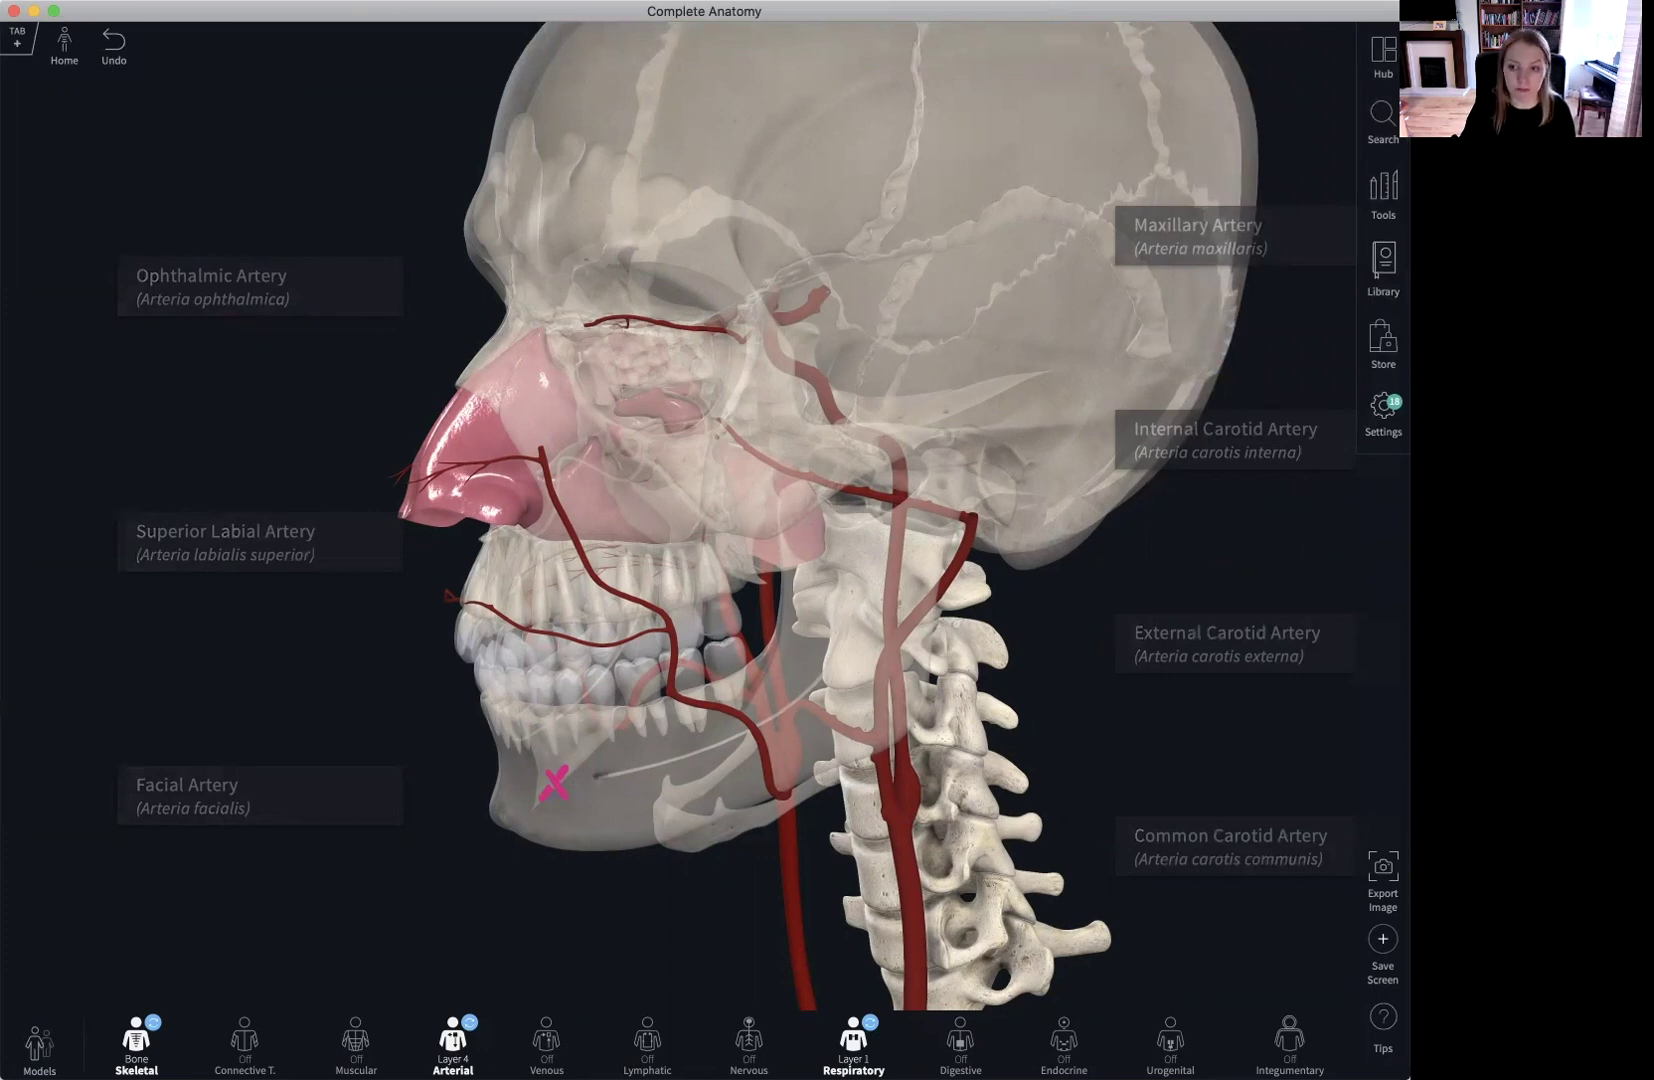
- Return to the 100 Head atlas screens and show options for 'Maxillary nerve in the pterygopalatine fossa'
click(1383, 262)
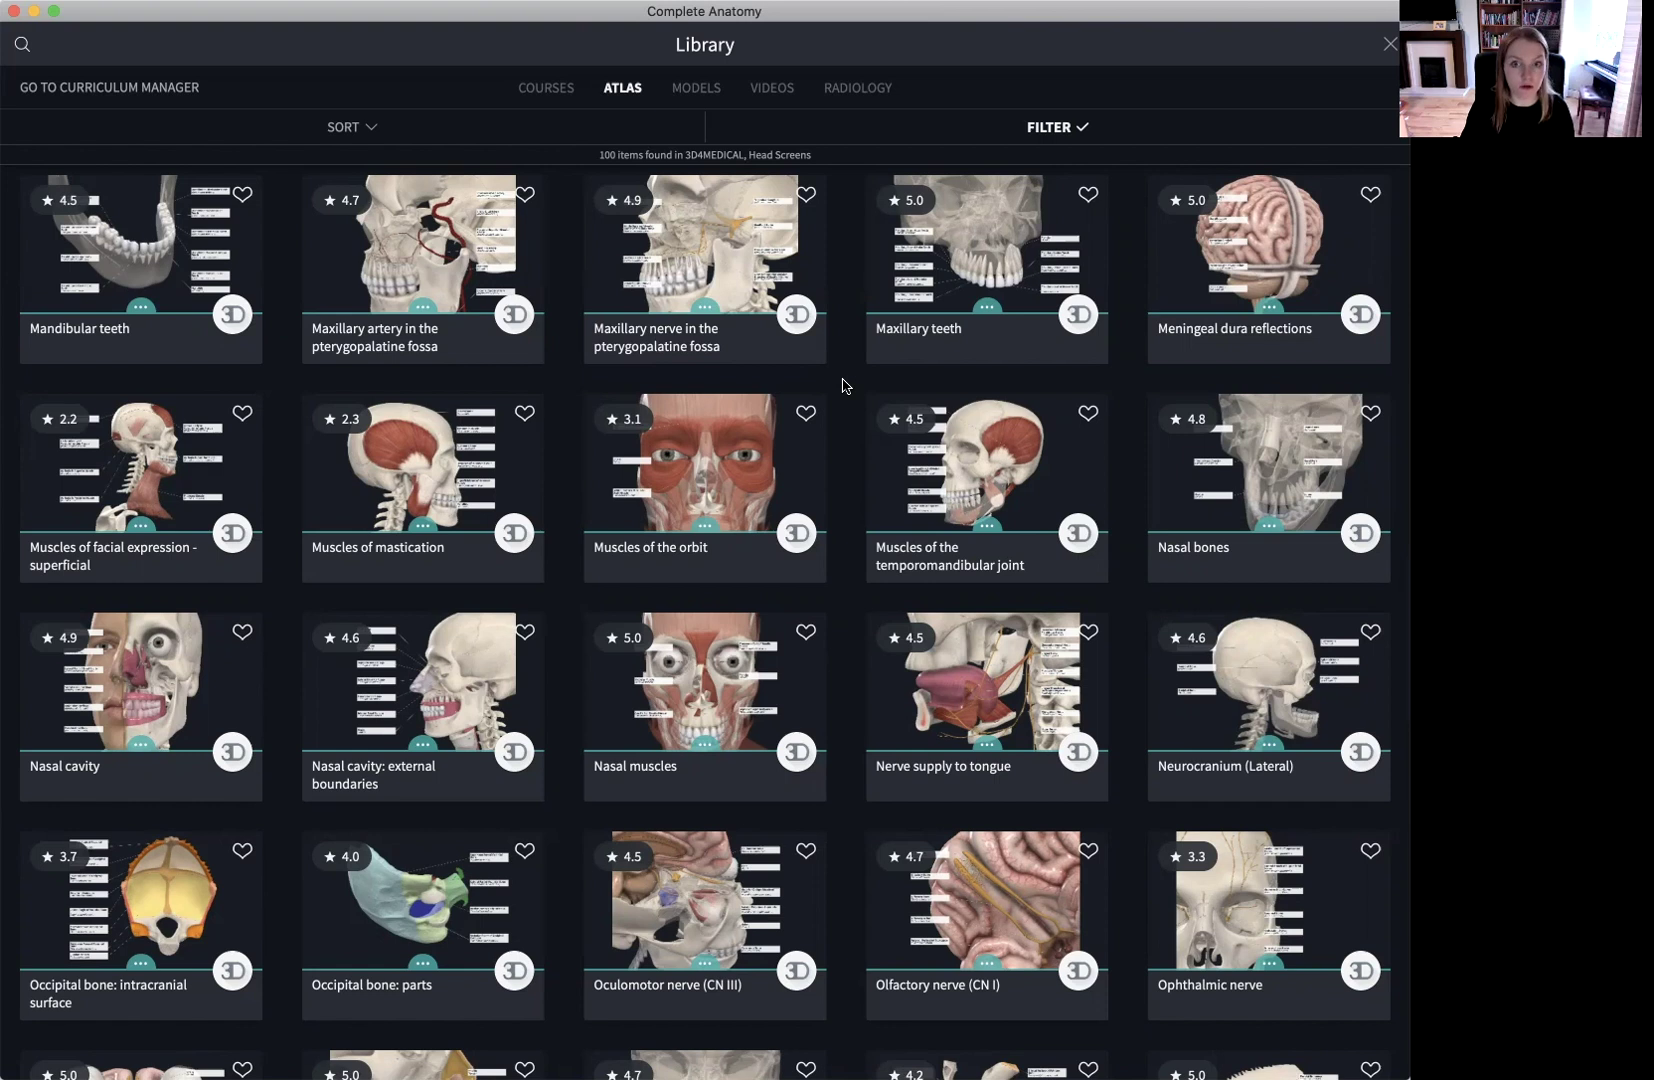
click(706, 310)
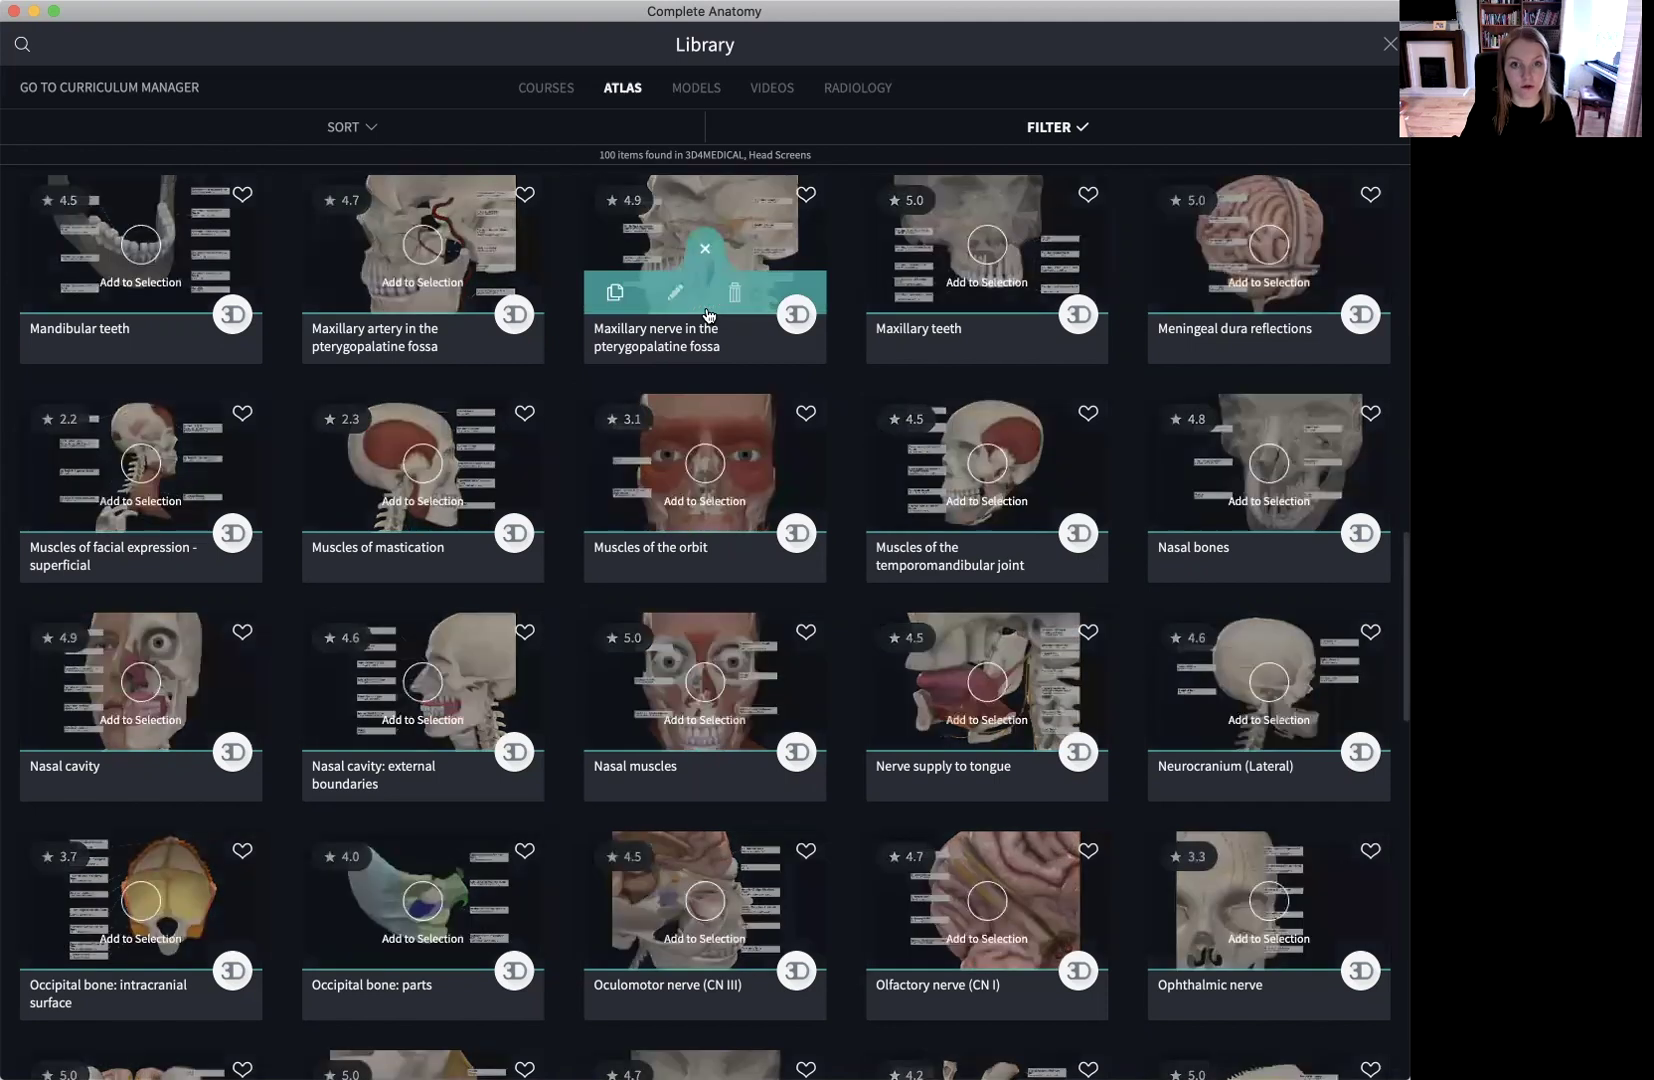
- Choose to copy the Maxillary nerve screen, then switch the Library to its 18 Courses
click(615, 295)
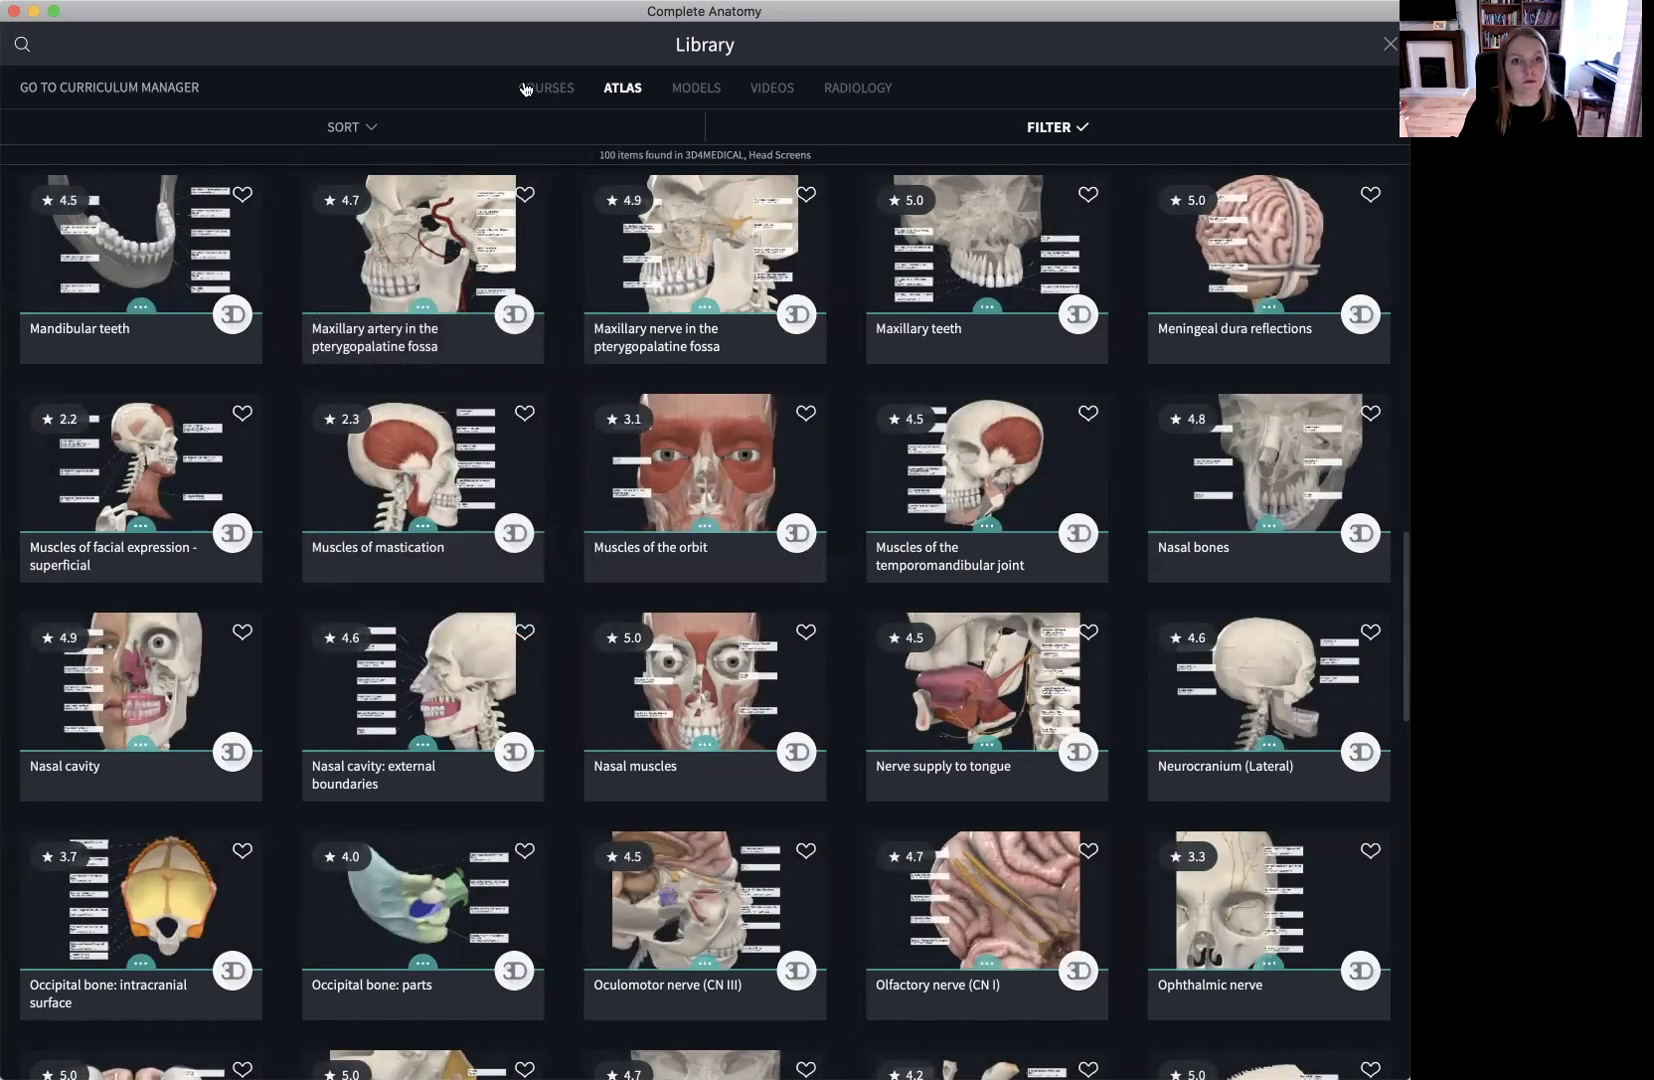
click(524, 89)
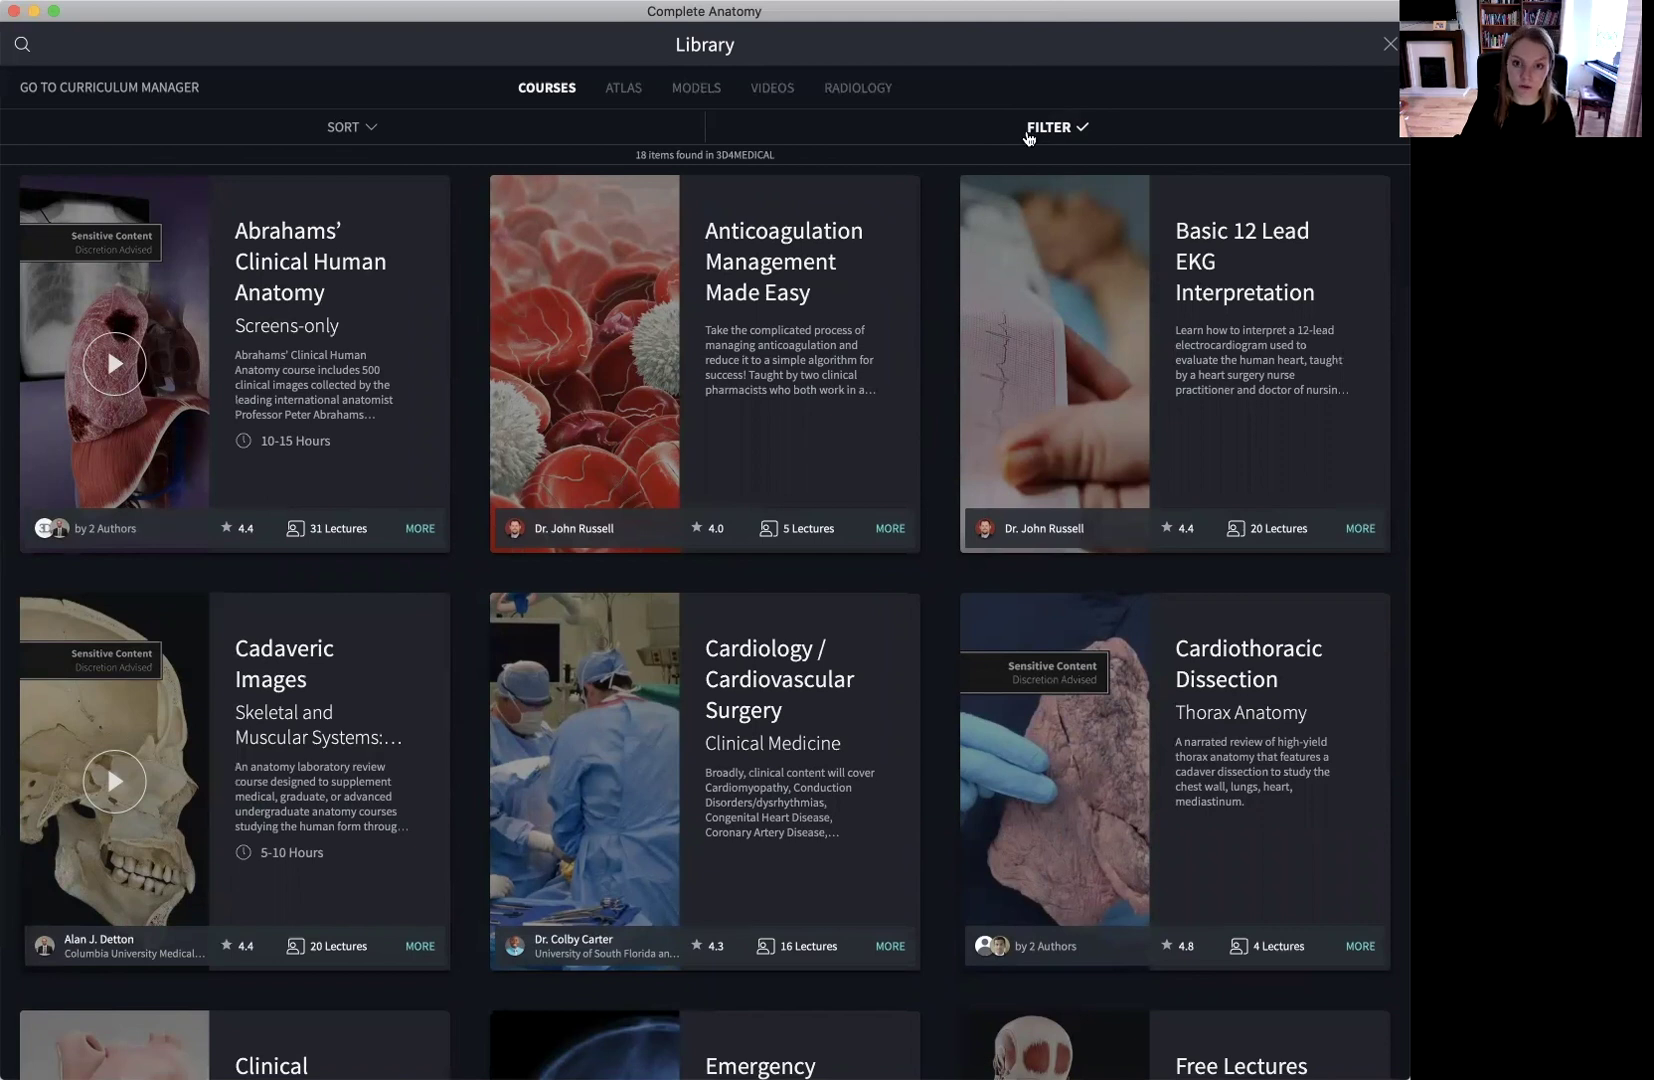
- Preview the Regional course video, then open Undergraduate Human Anatomy Regional's 40-lecture overview
scroll(938, 260, down, 2)
scroll(938, 260, down, 10)
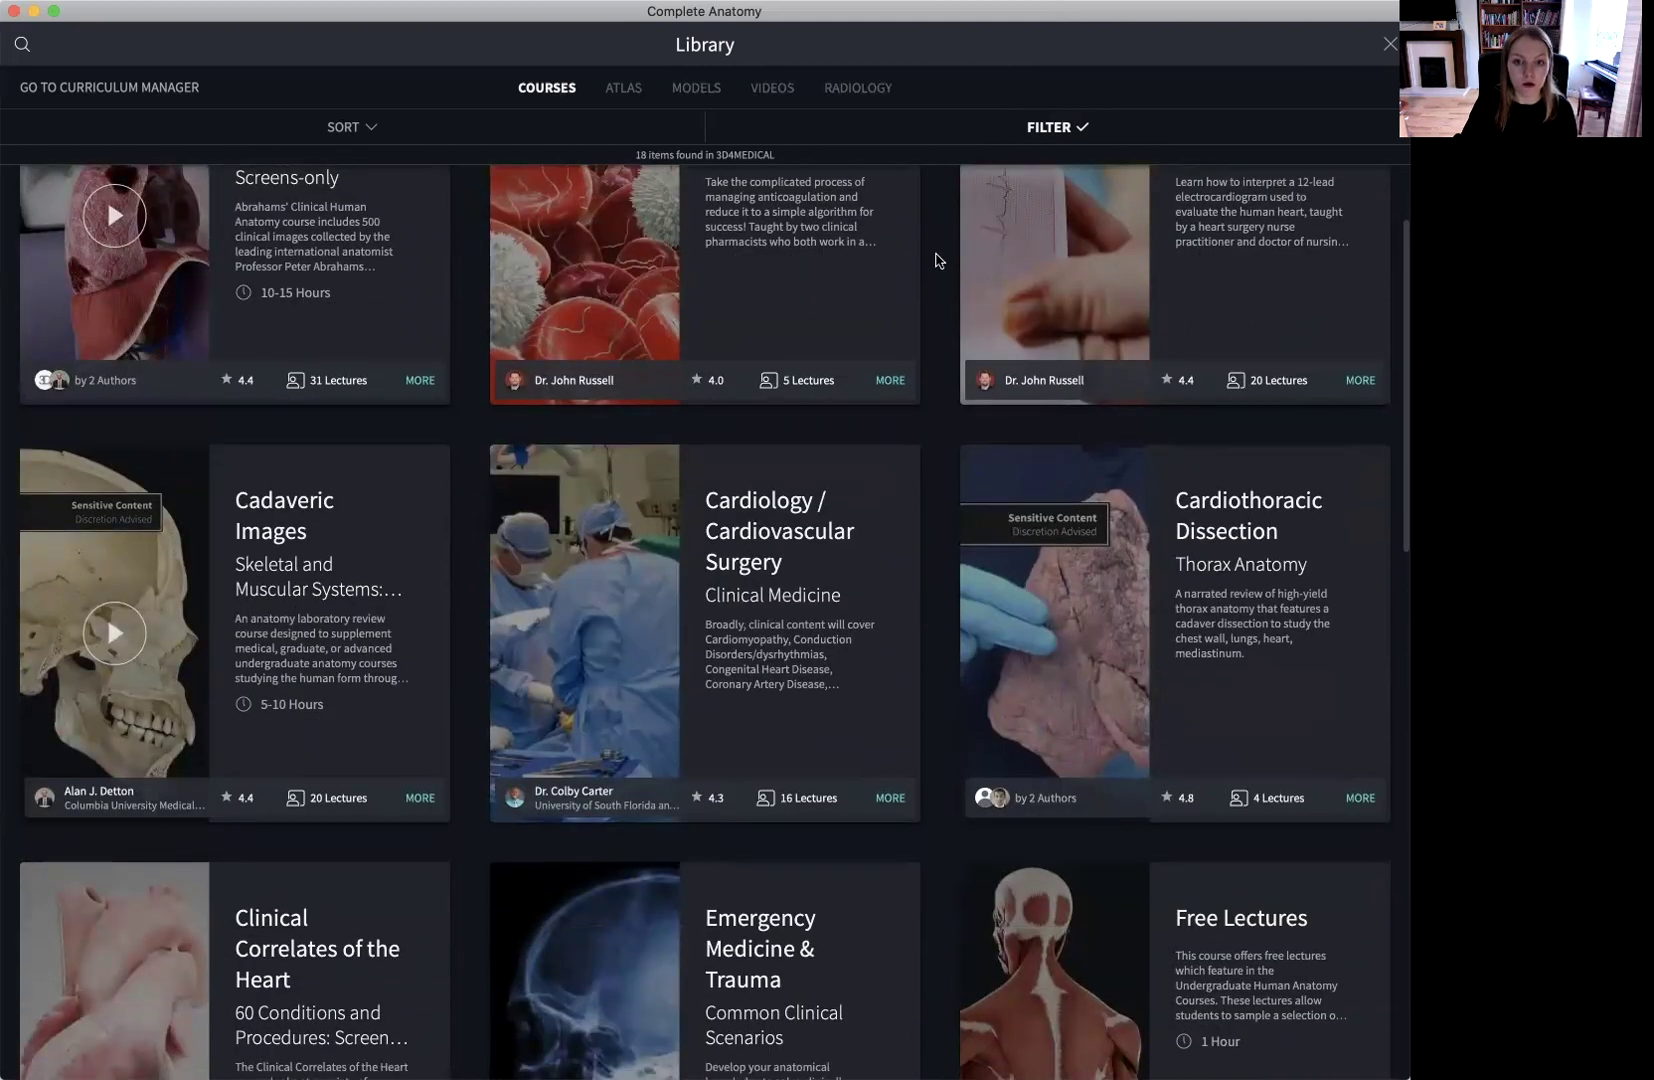
scroll(938, 260, down, 15)
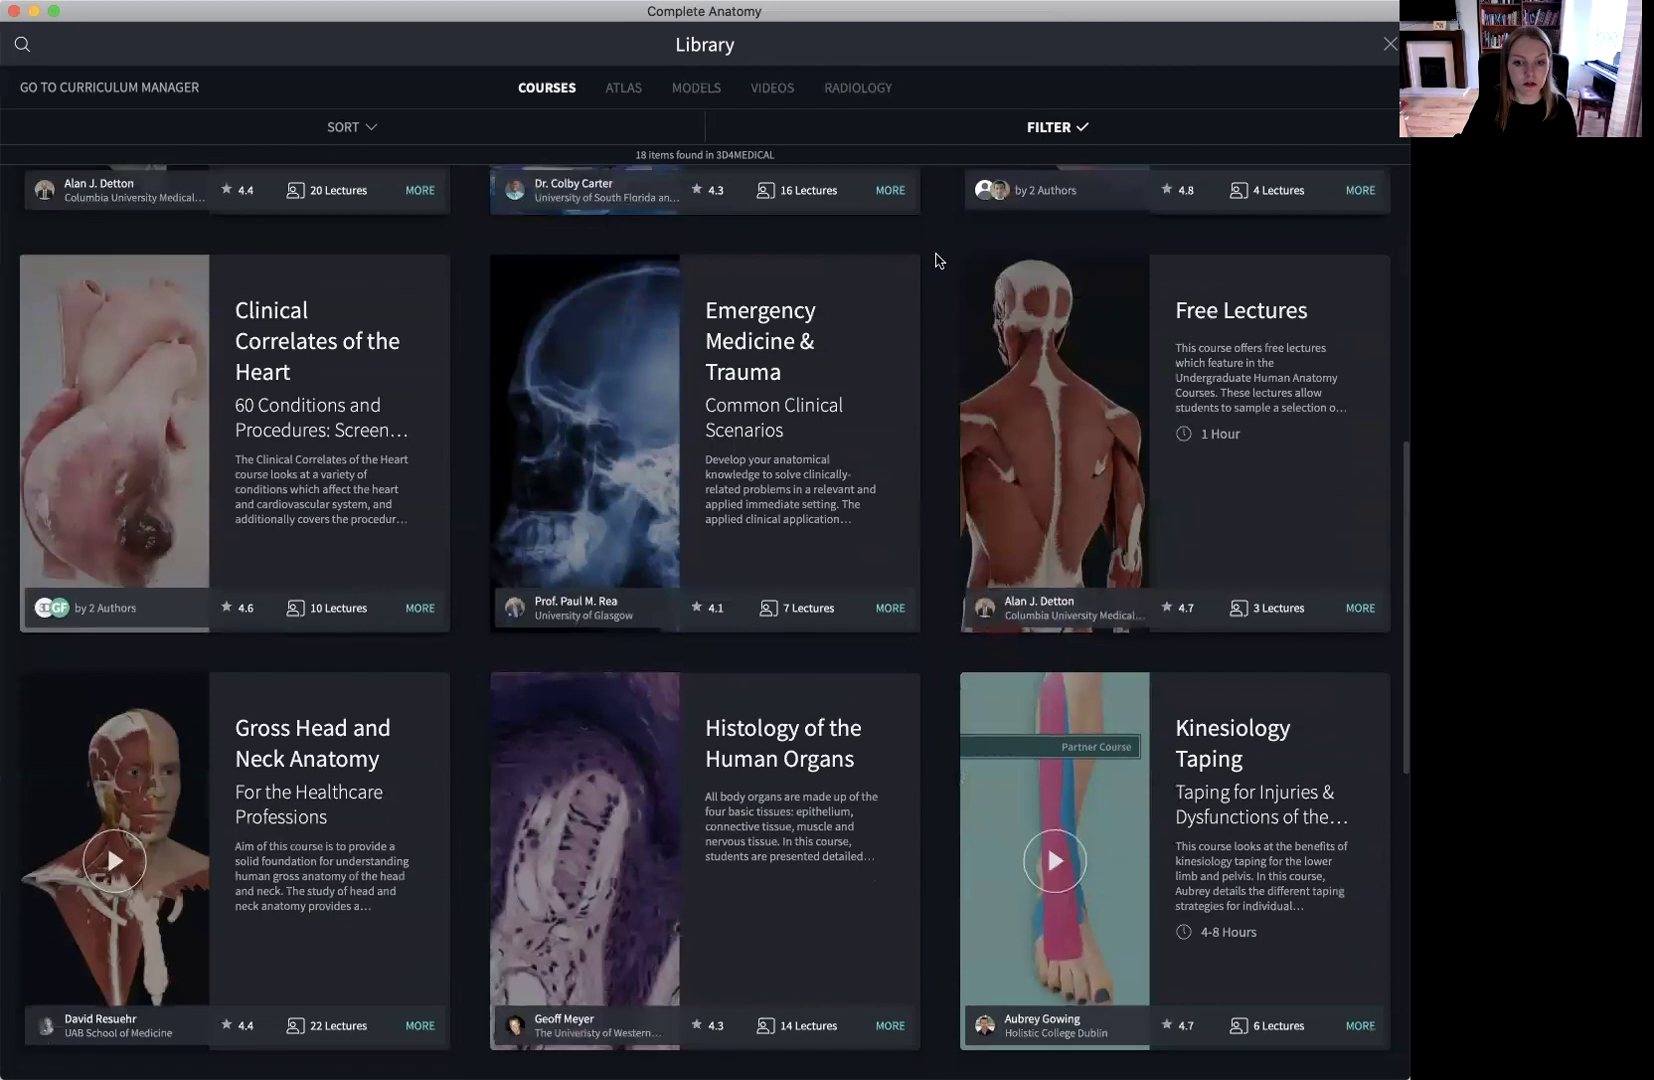
scroll(938, 260, down, 5)
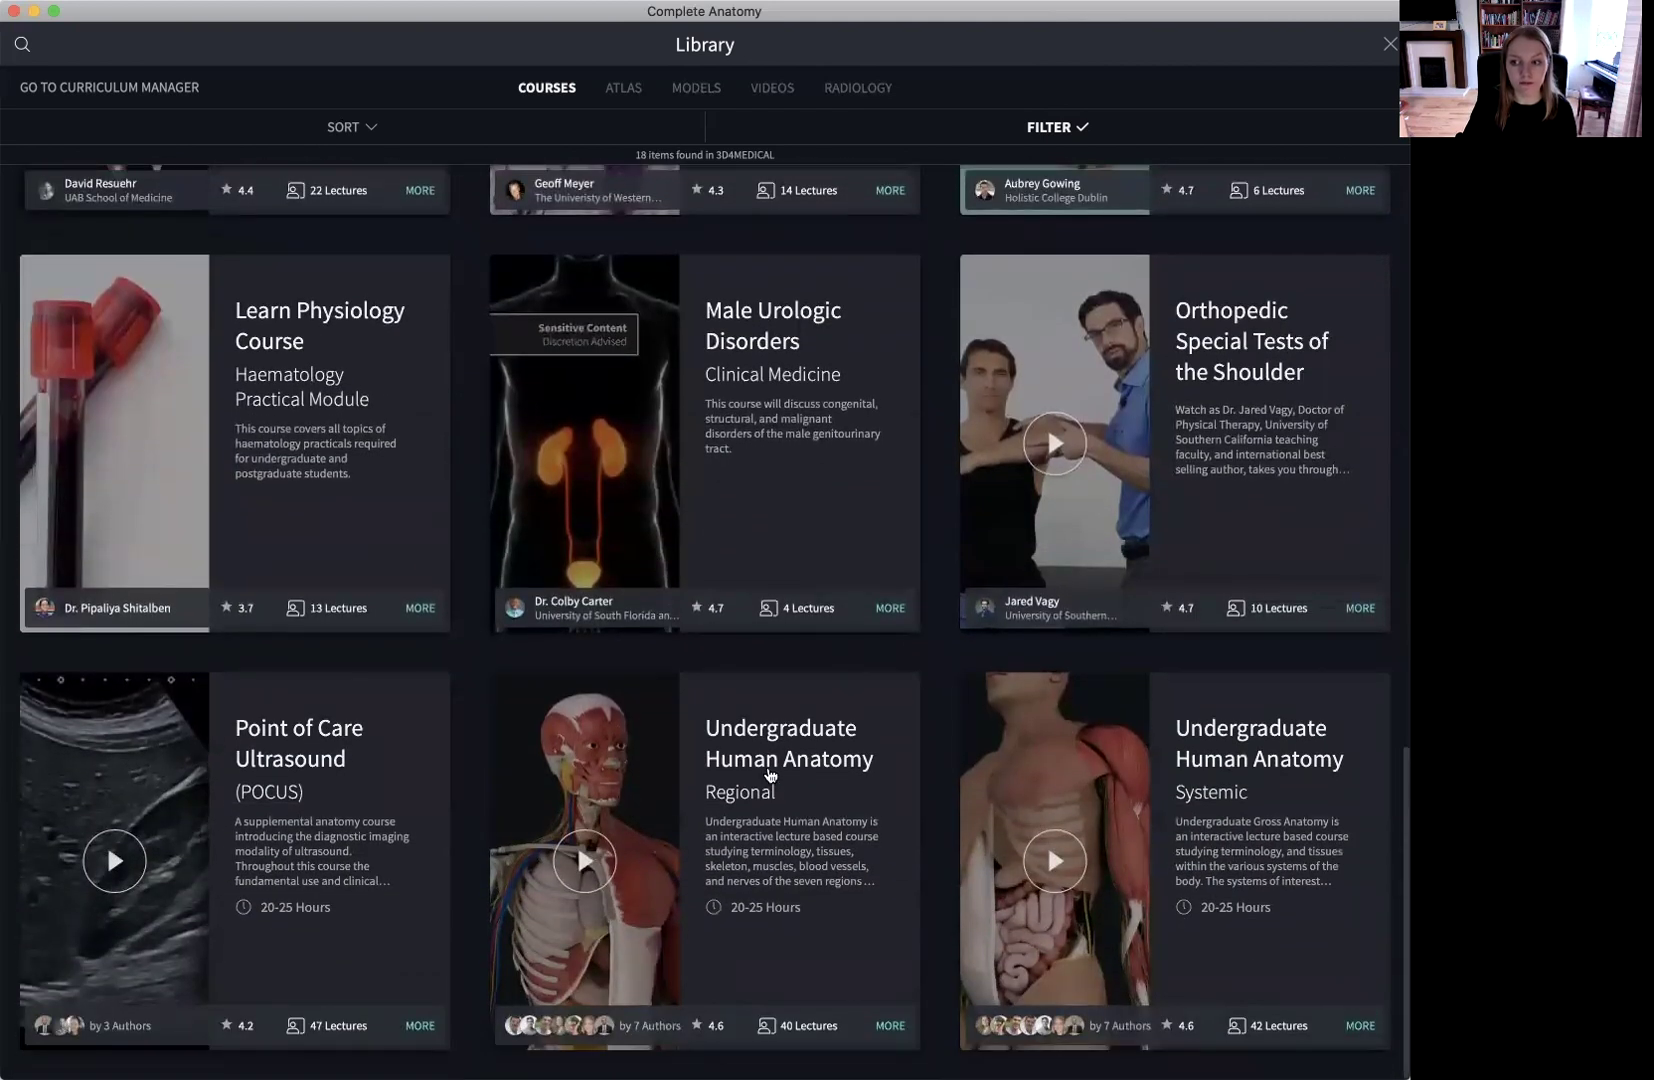
click(577, 855)
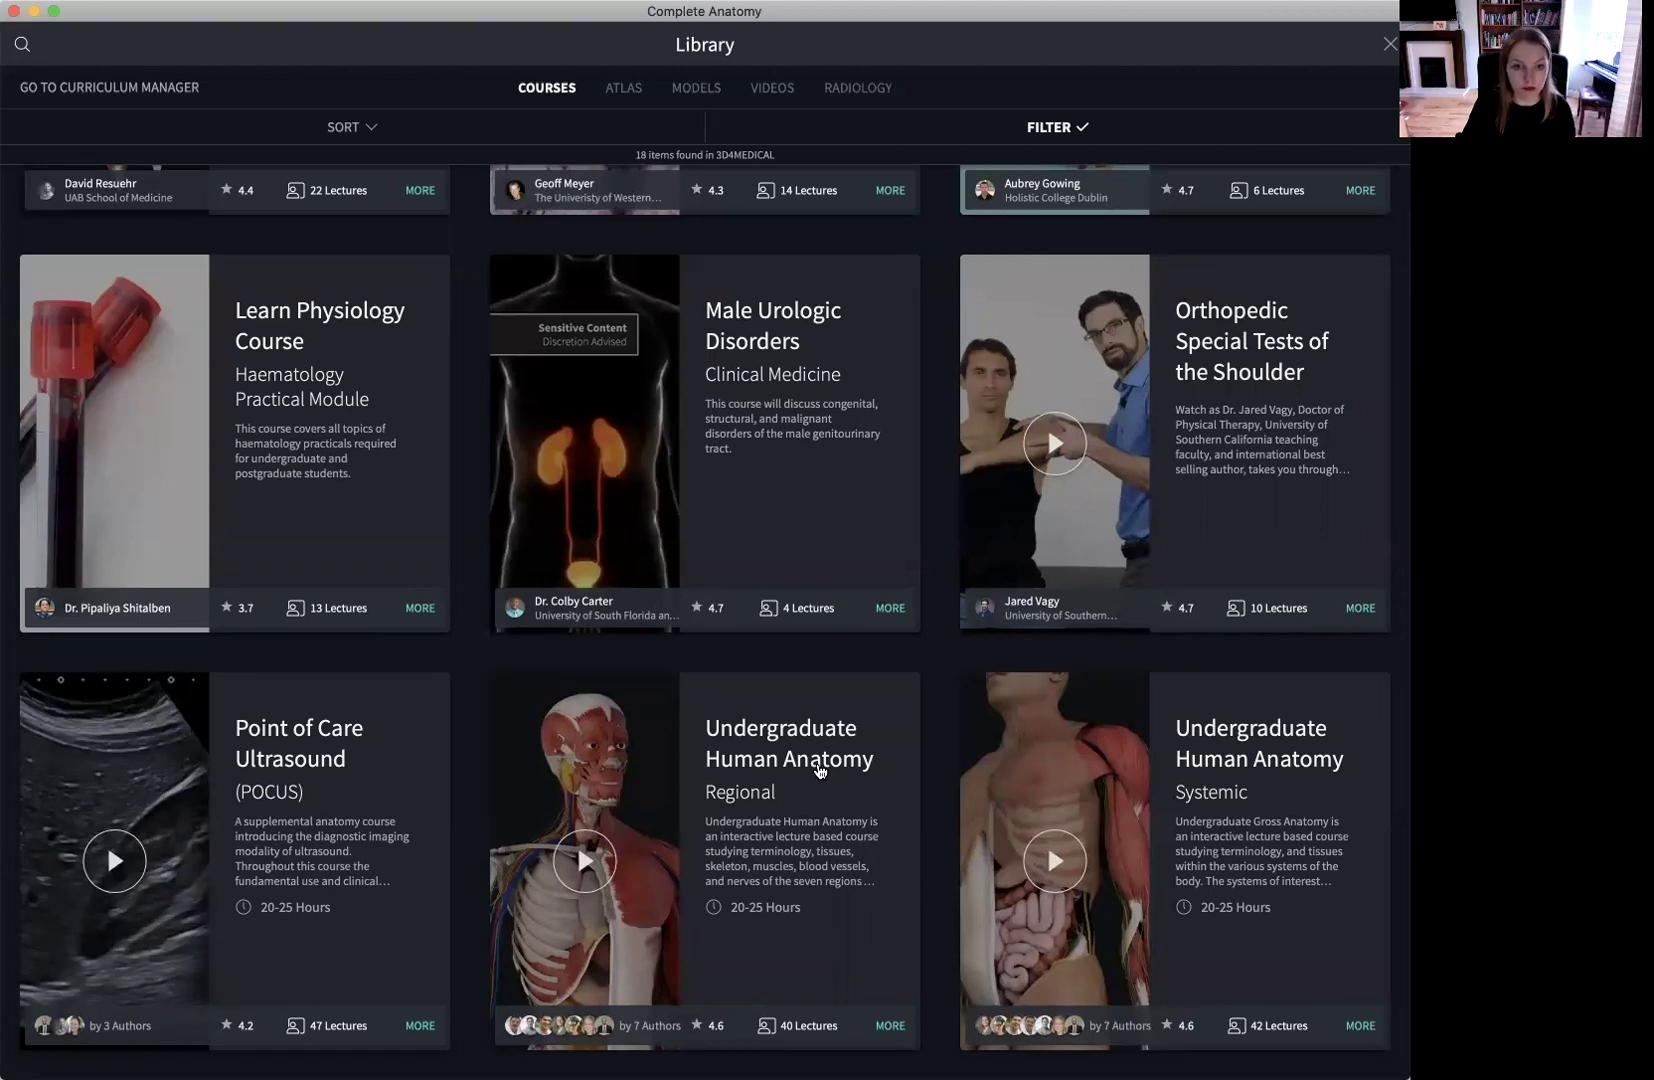
click(820, 770)
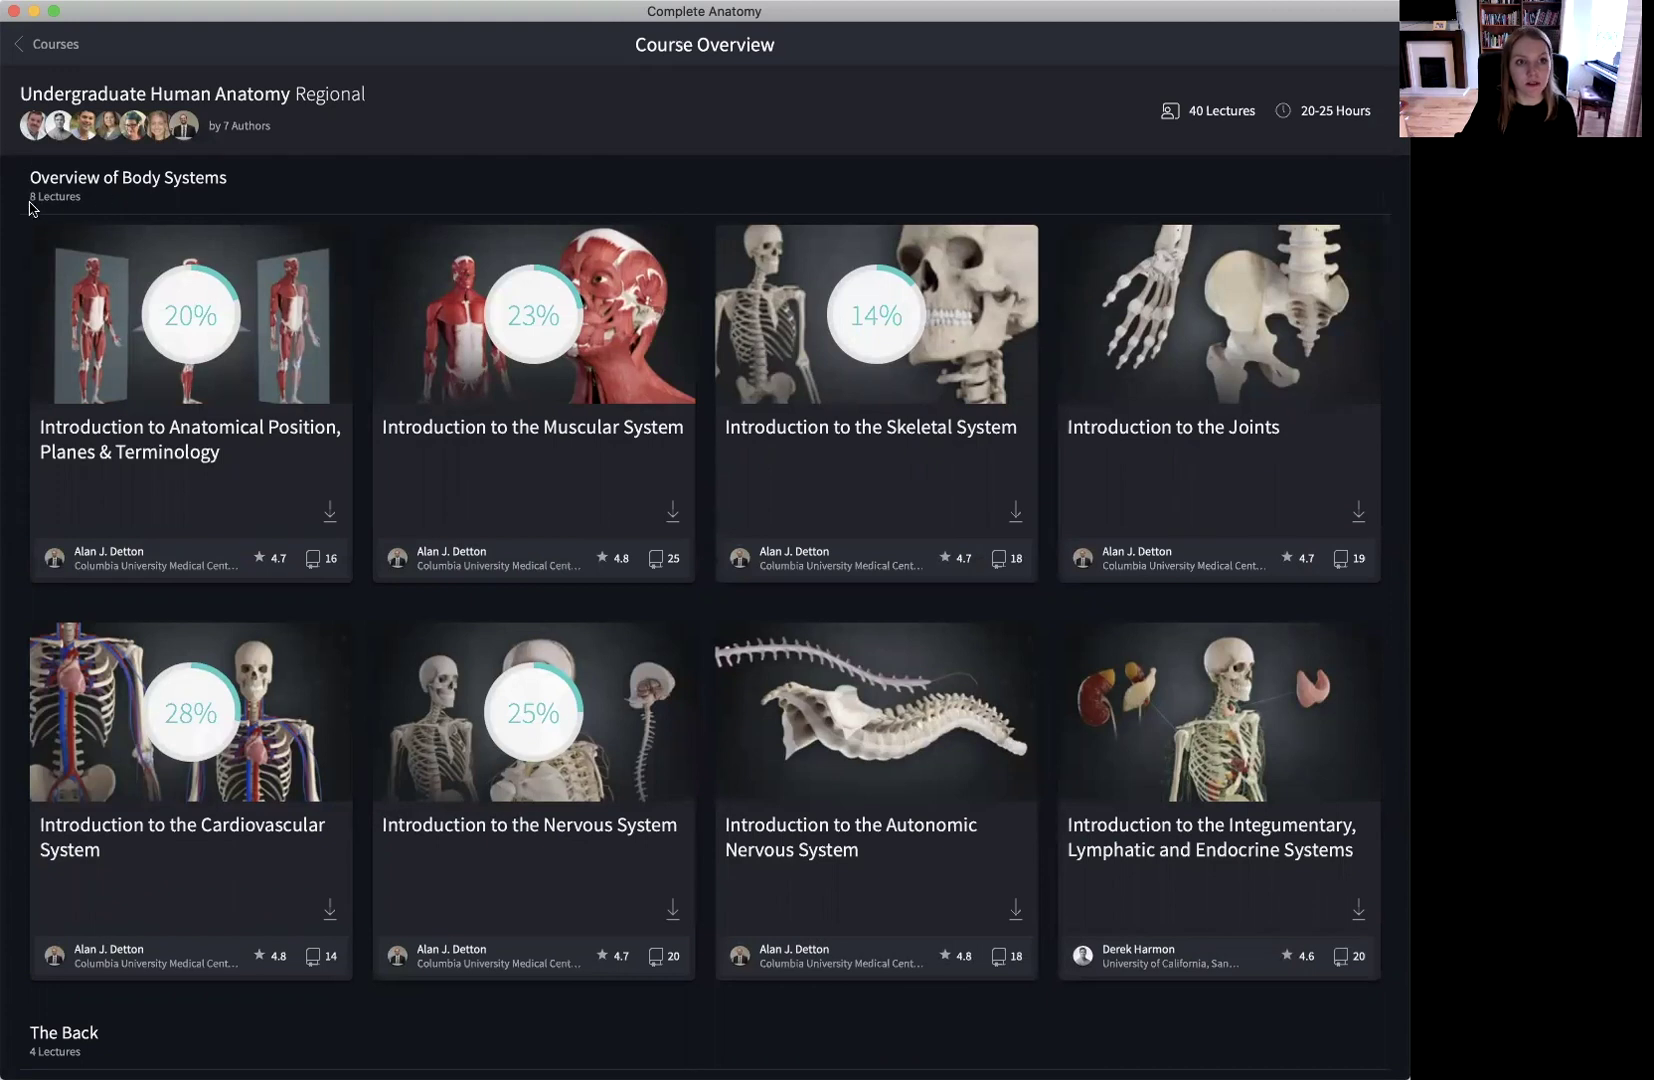
- Open the Introduction to the Skeletal System lecture from the course overview
scroll(118, 415, down, 6)
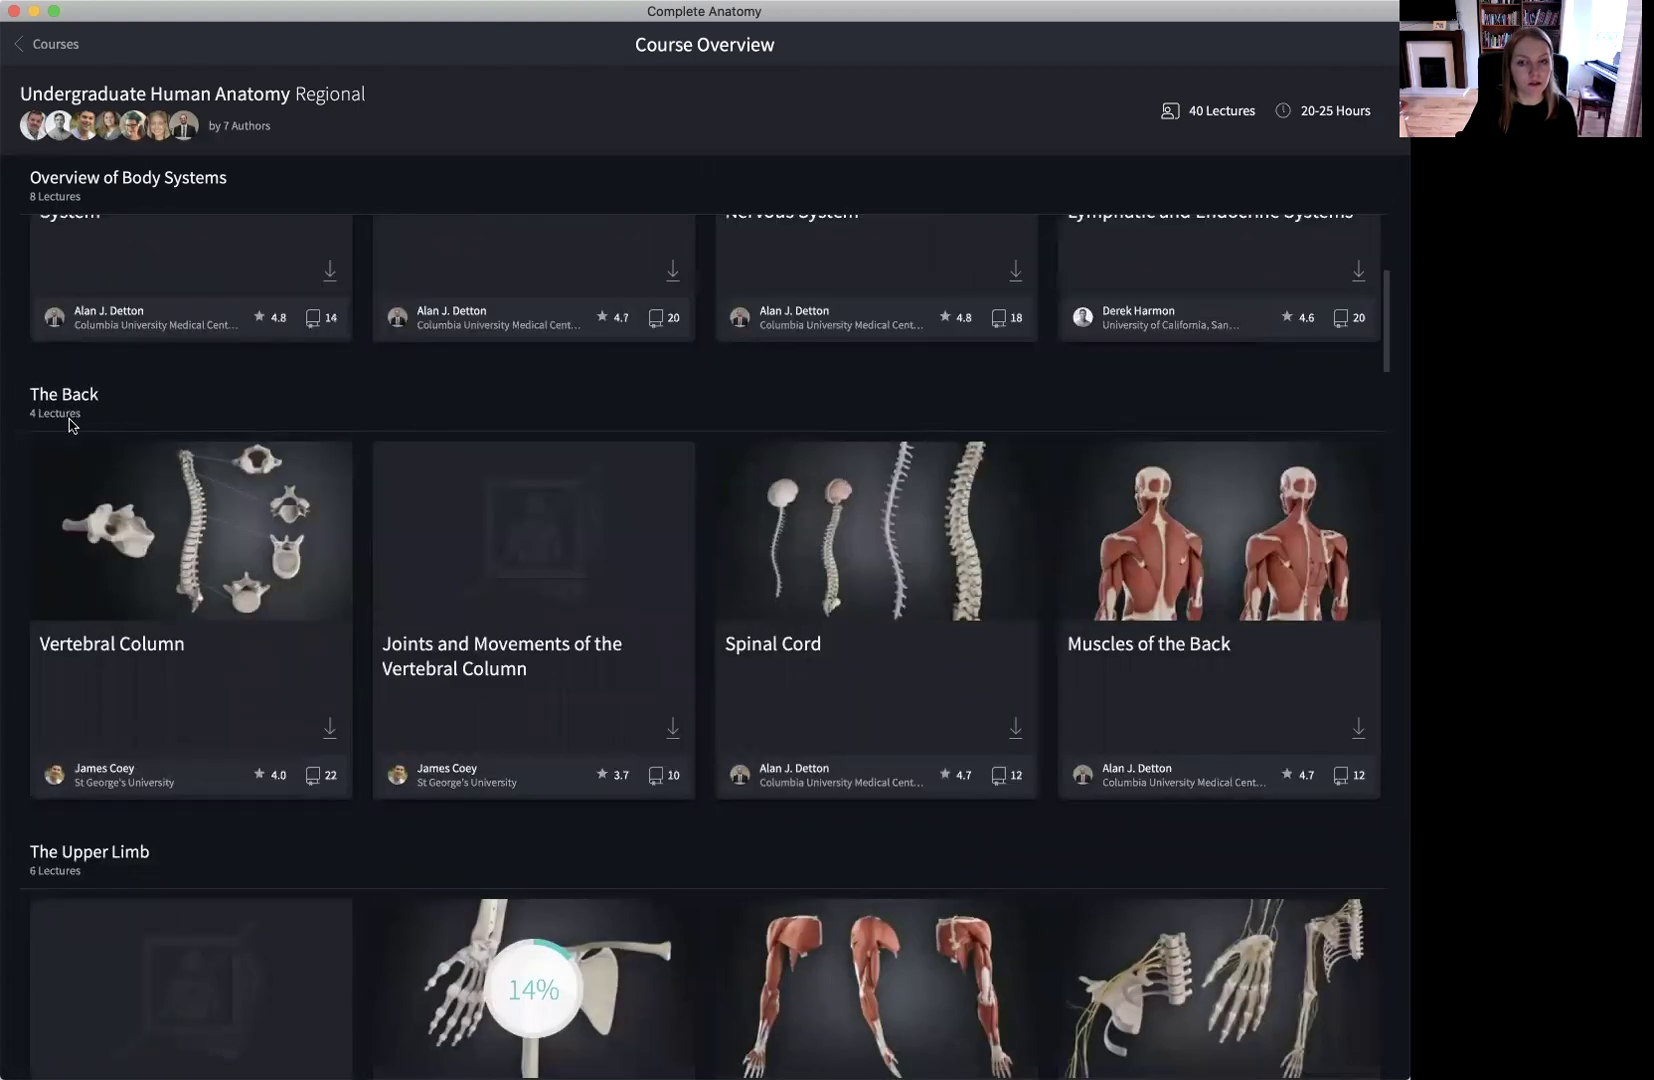
scroll(70, 425, down, 3)
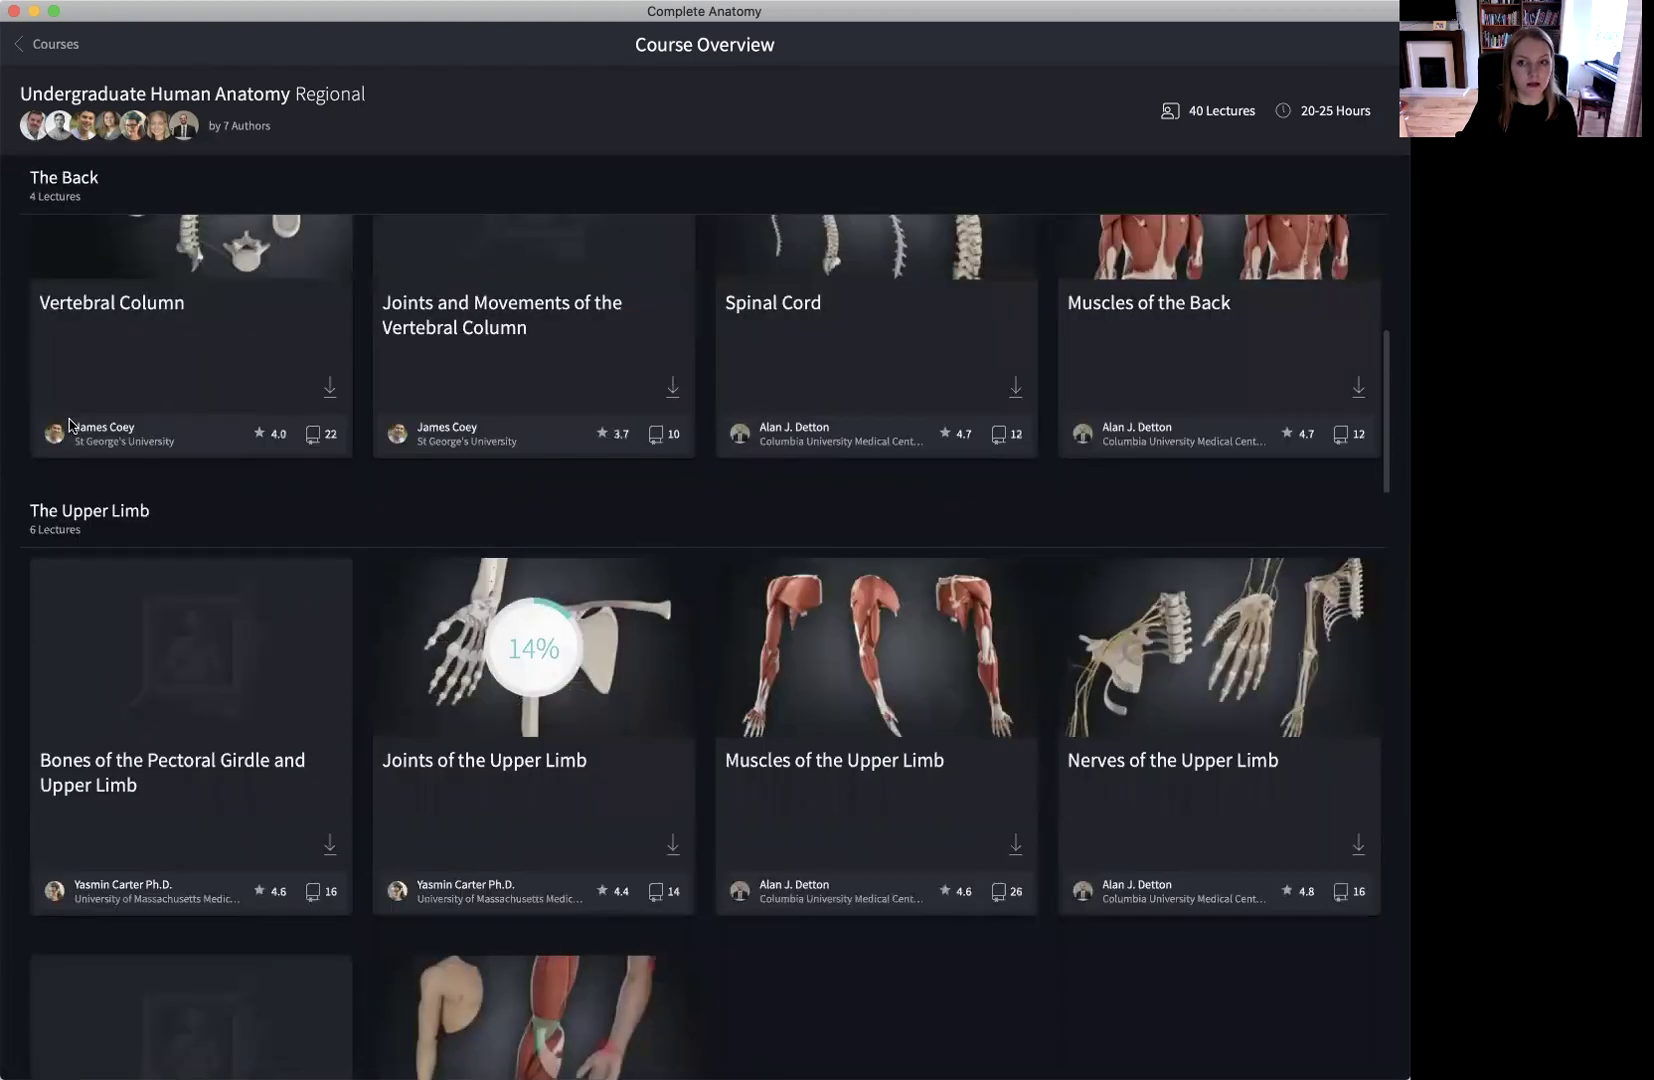
scroll(70, 425, up, 8)
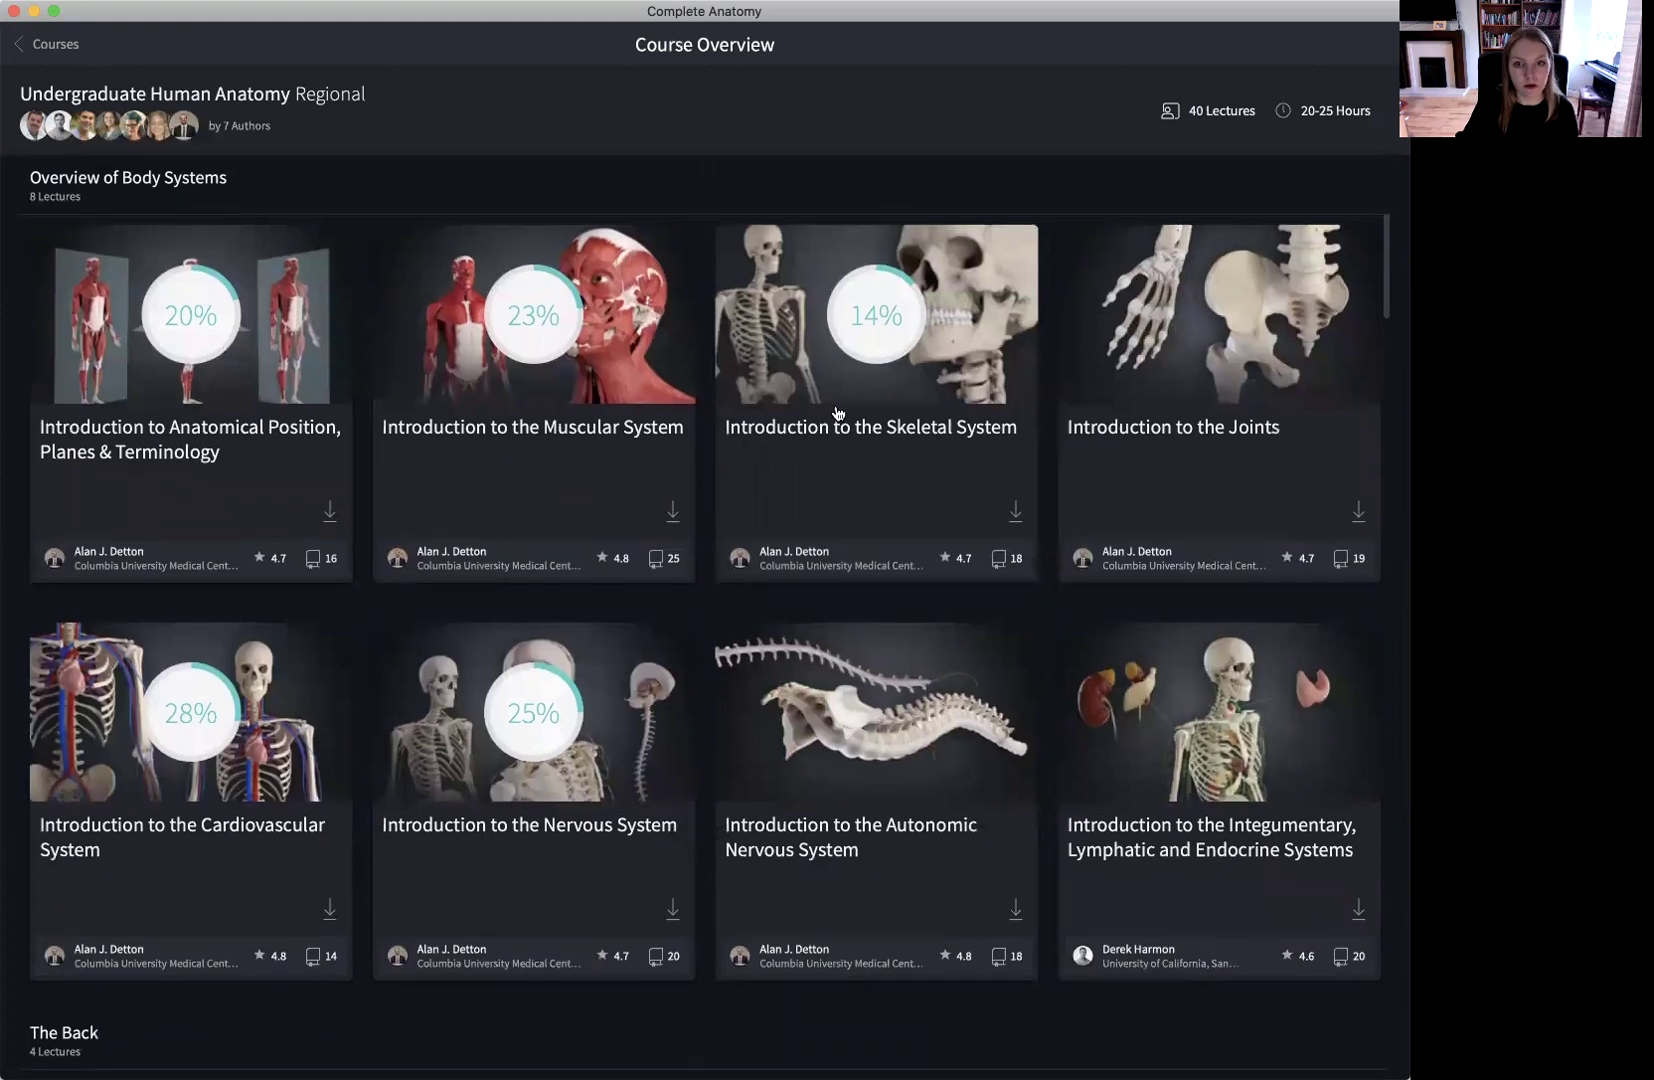
click(906, 436)
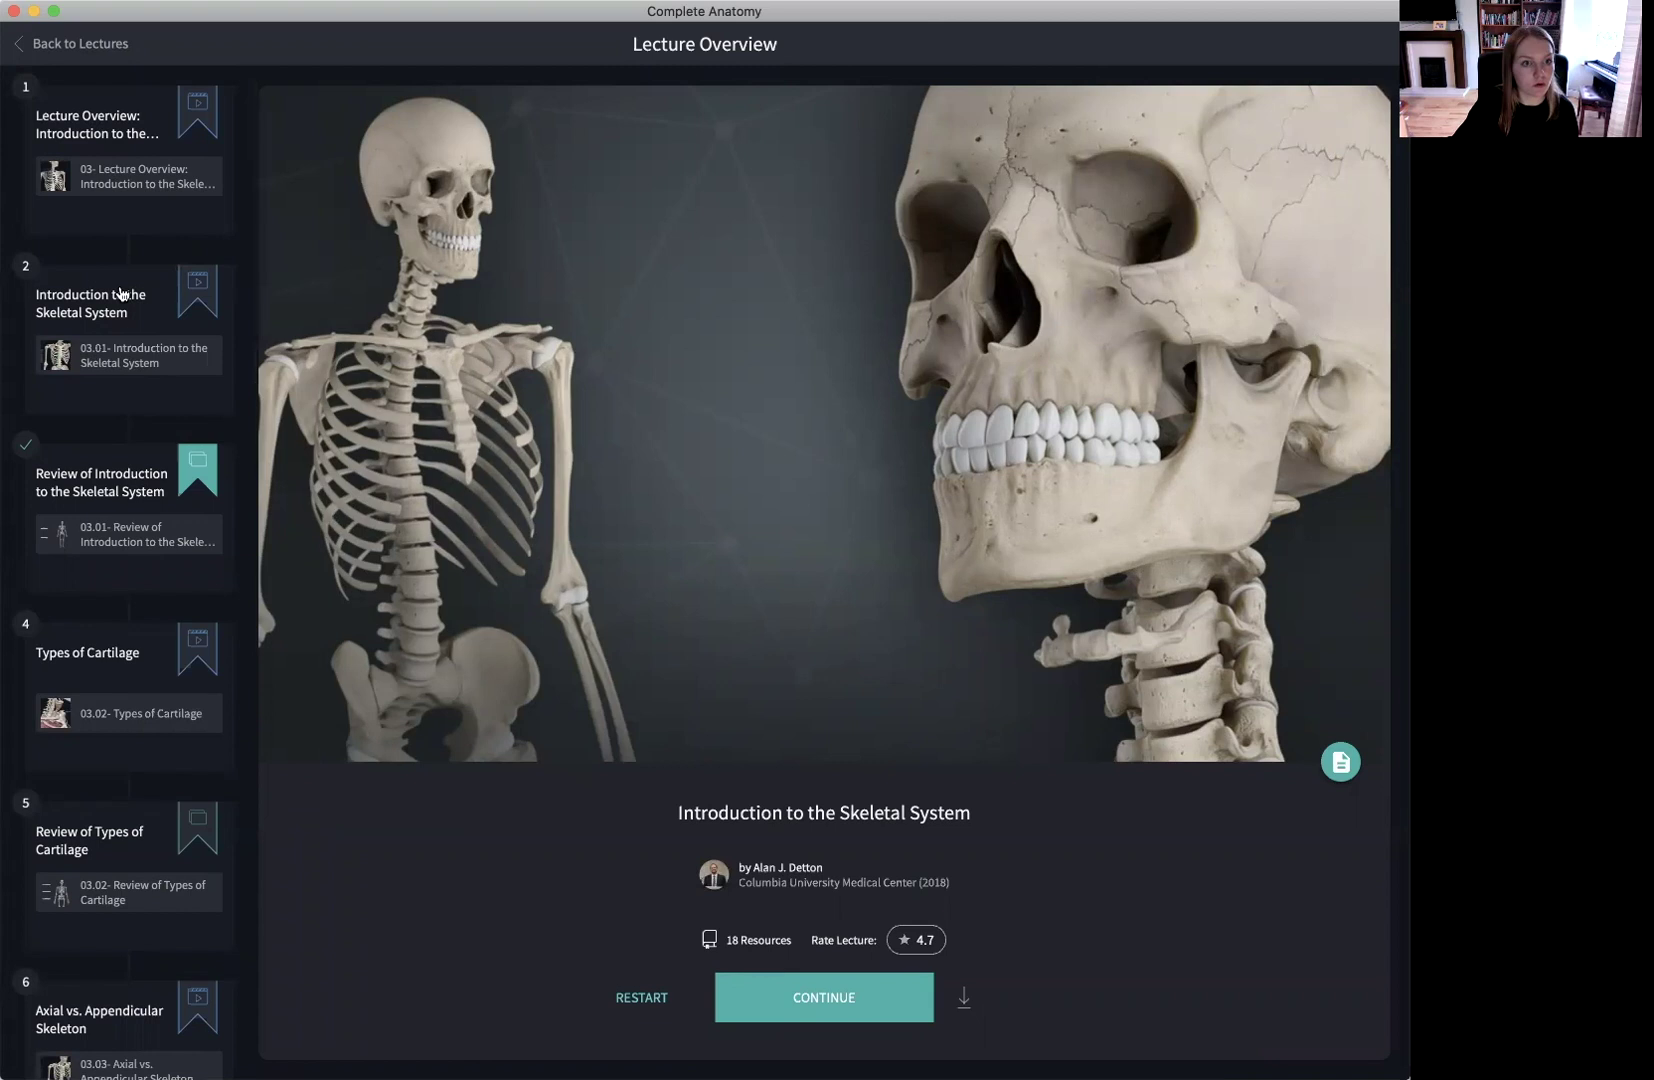
- Go to slide 17, Review of Additional Skeletal Terminology, showing the labelled skeleton
scroll(120, 524, down, 20)
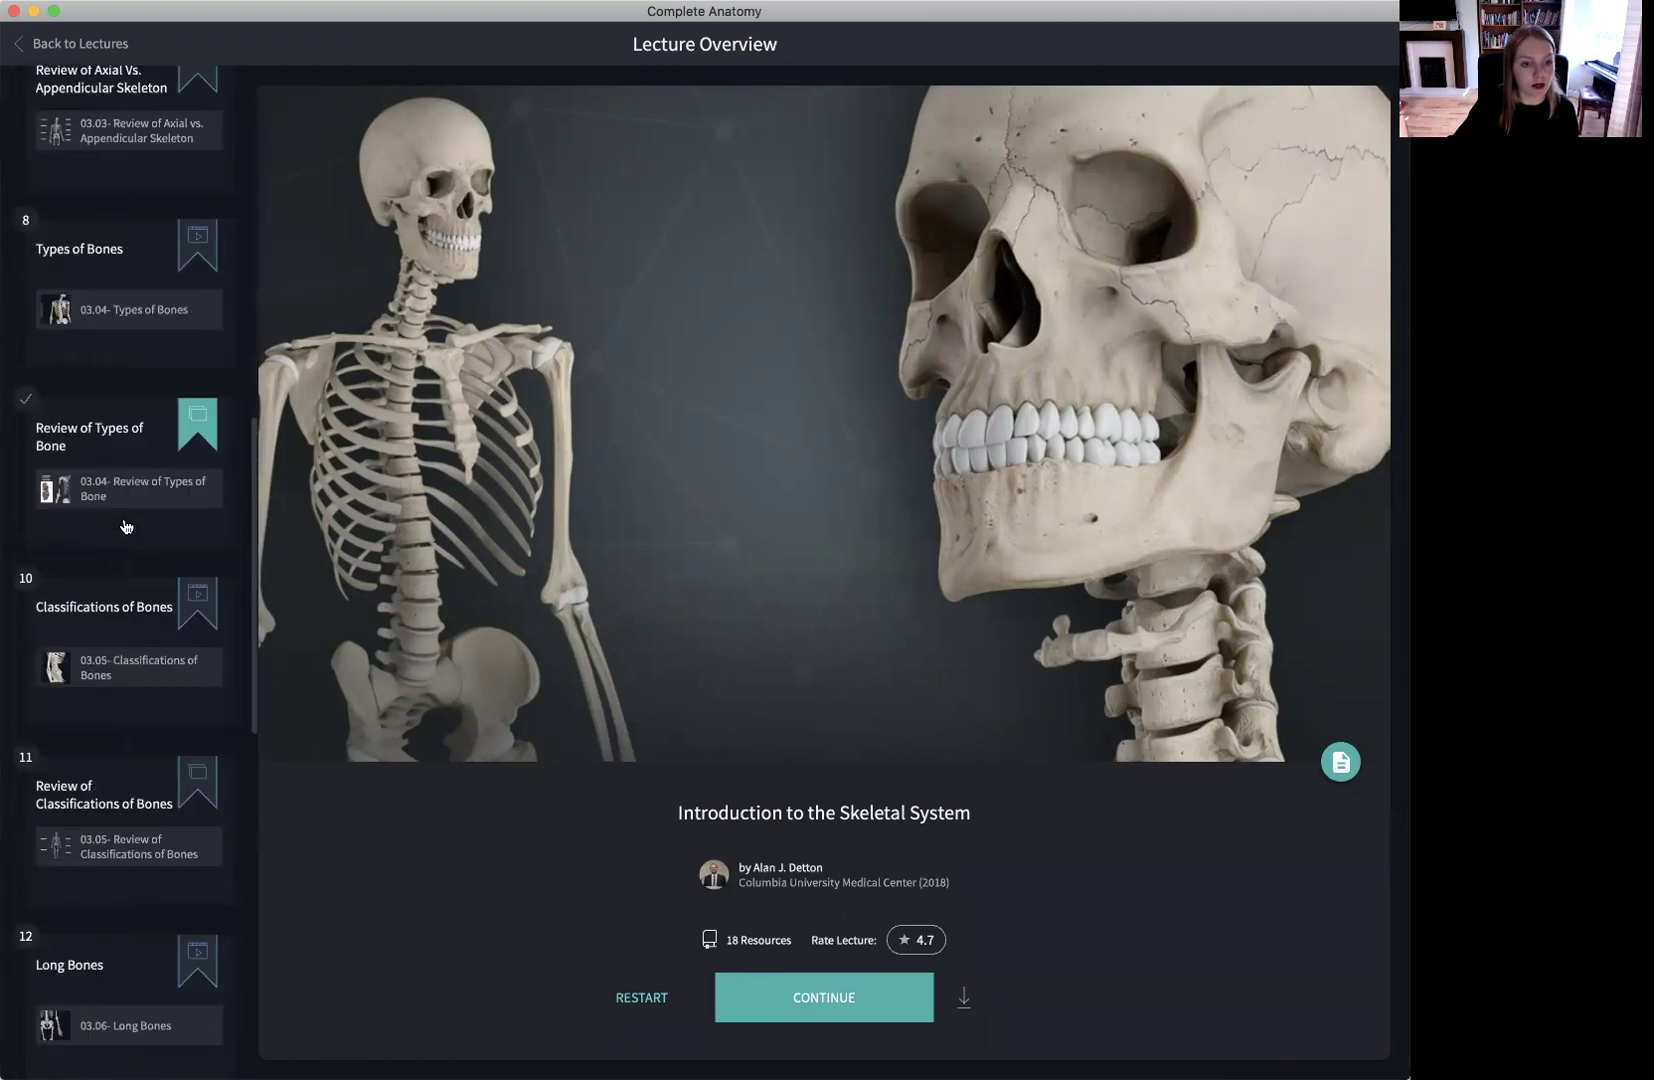
scroll(125, 526, down, 5)
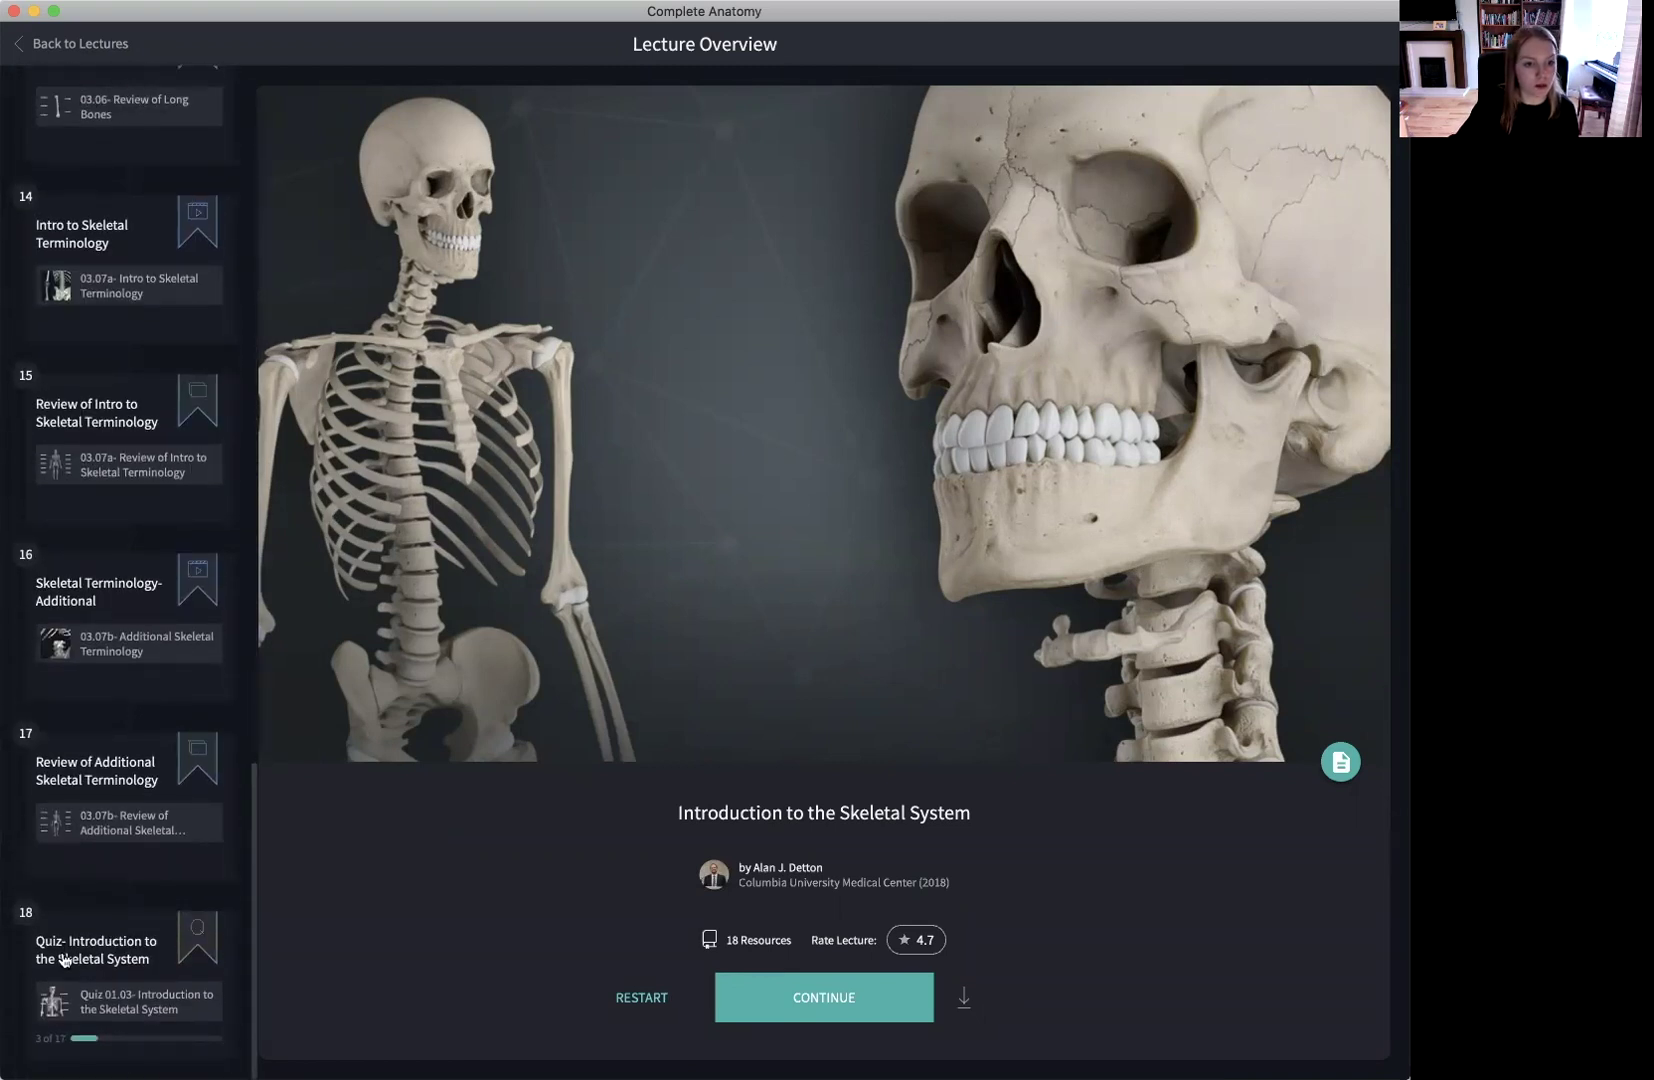
click(118, 743)
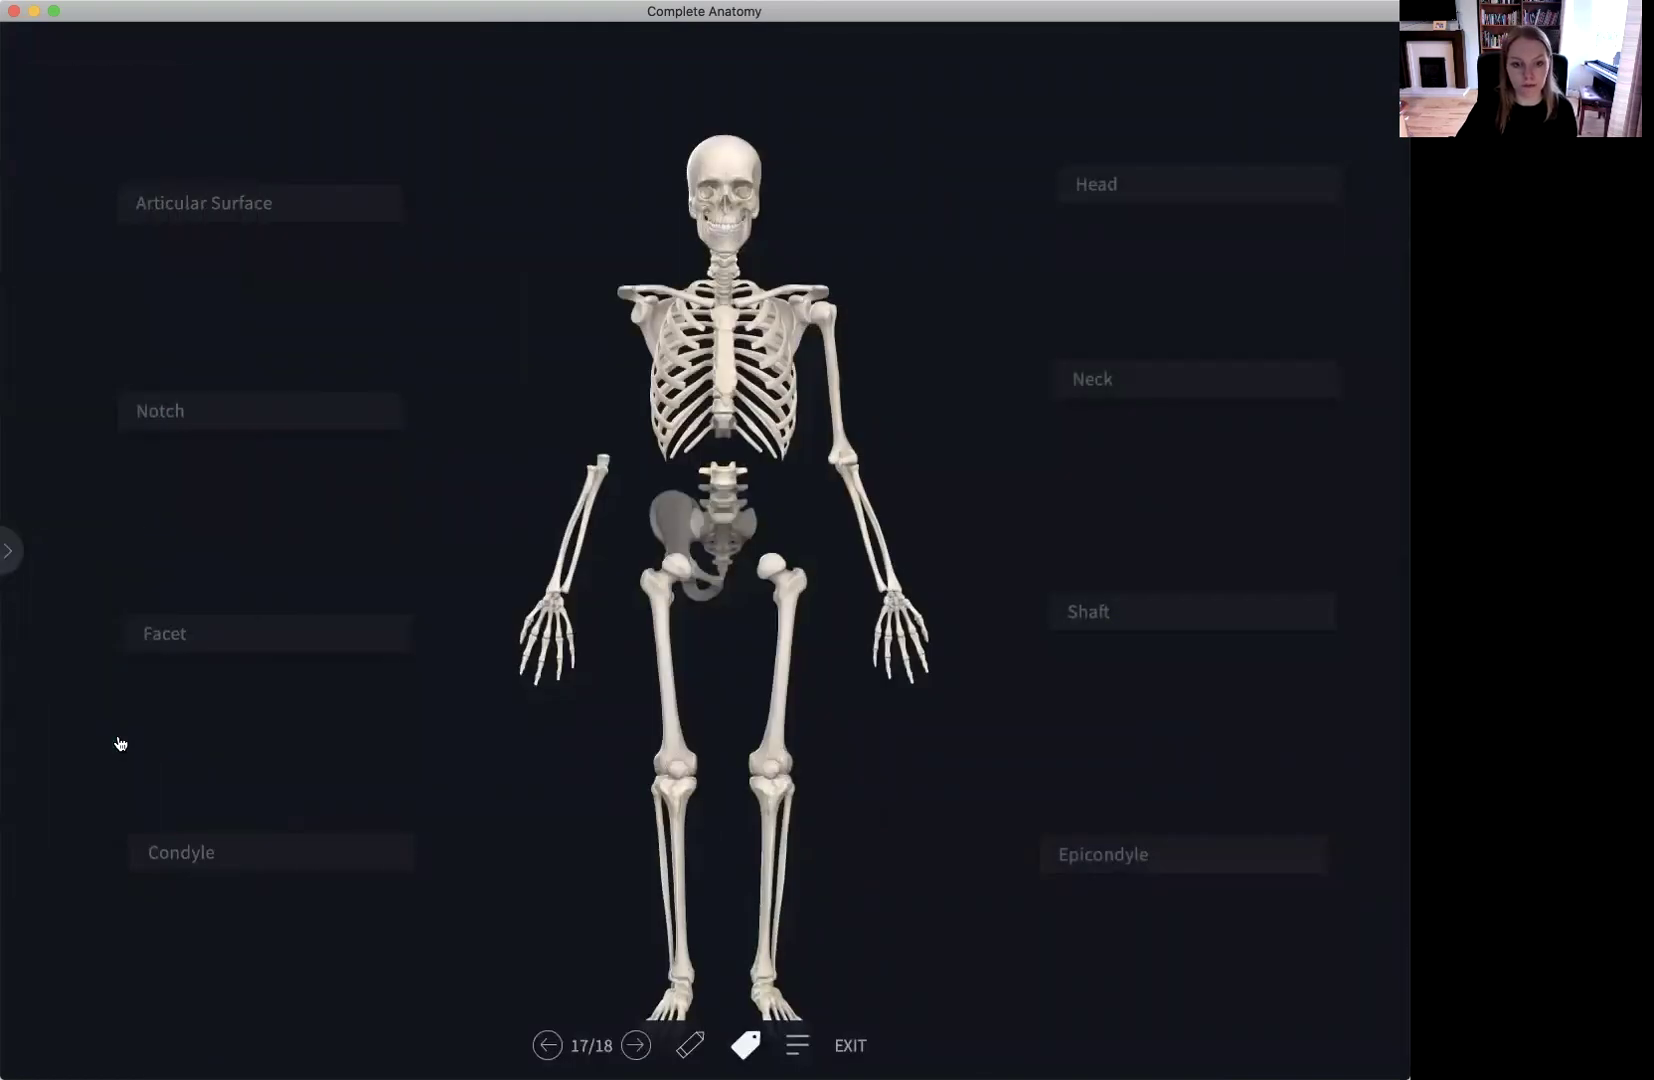
- Hide and re-show the bone-feature labels, then draw a green loop around the hand
click(745, 1045)
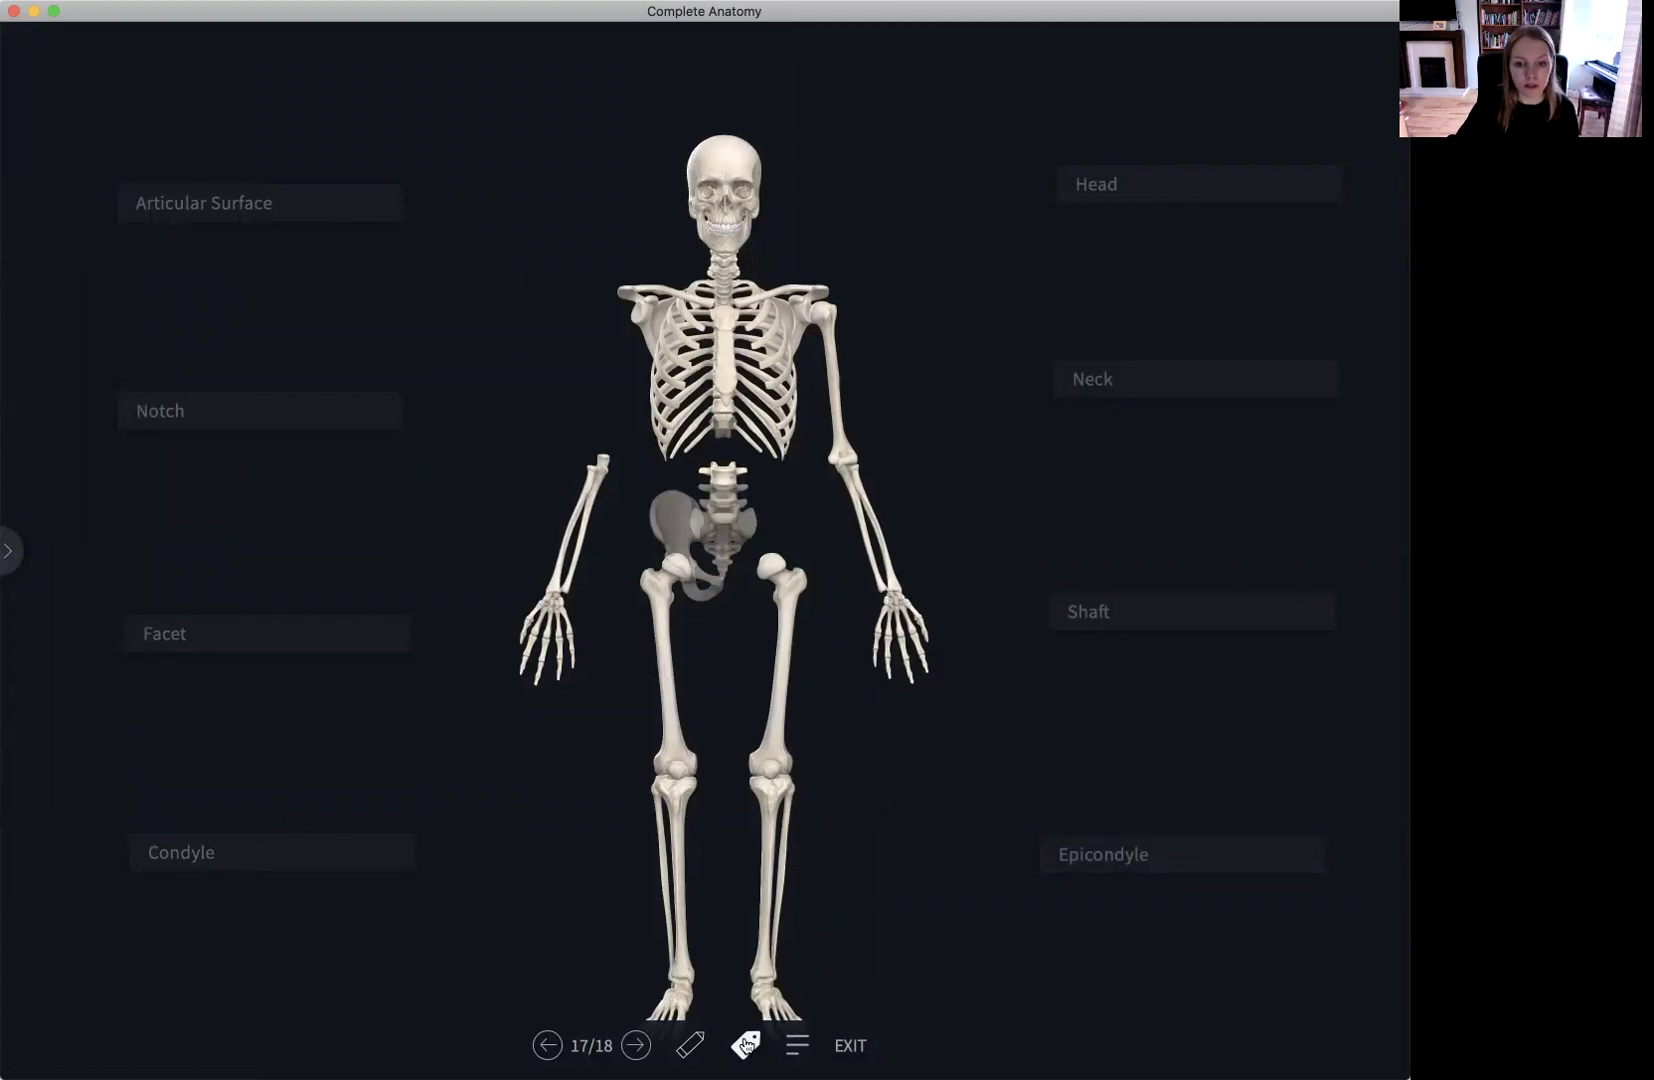
click(745, 1045)
mouse_move(594, 571)
mouse_down()
mouse_move(530, 560)
mouse_move(502, 633)
mouse_move(565, 702)
mouse_move(608, 603)
mouse_up()
- Read the skeletal terminology notes, close them, and advance to the quiz
click(797, 1045)
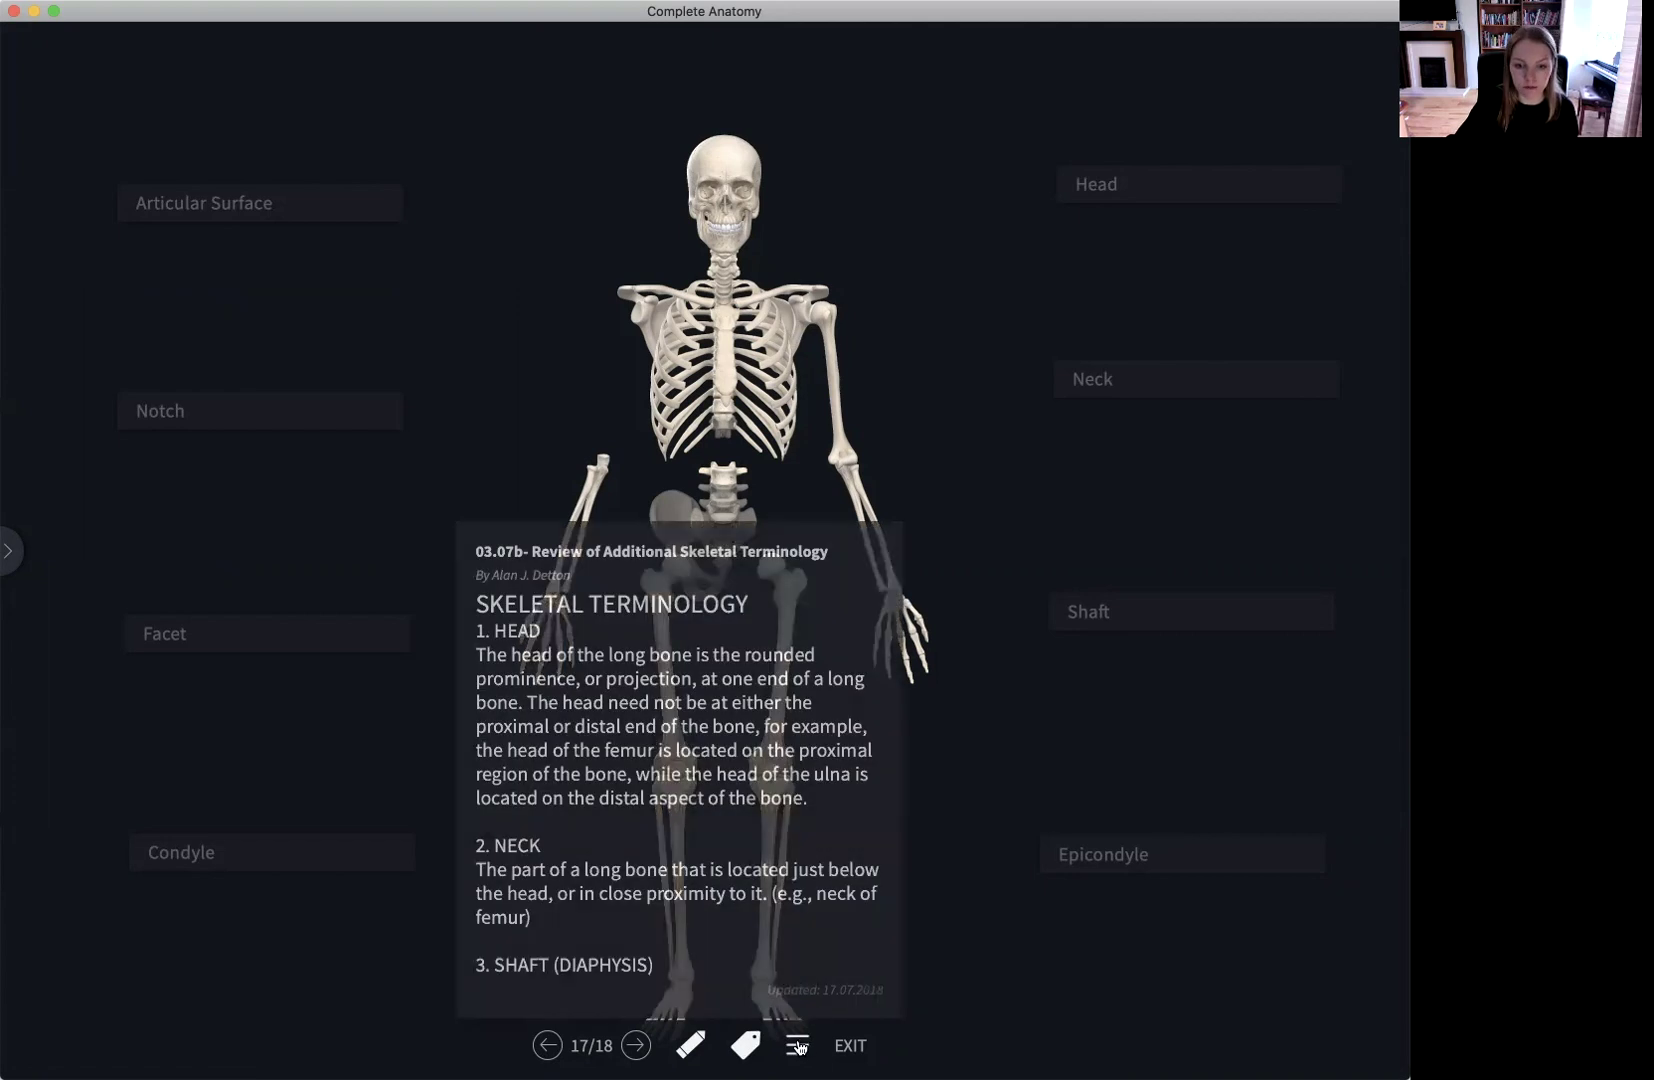
scroll(720, 862, down, 3)
scroll(724, 864, down, 10)
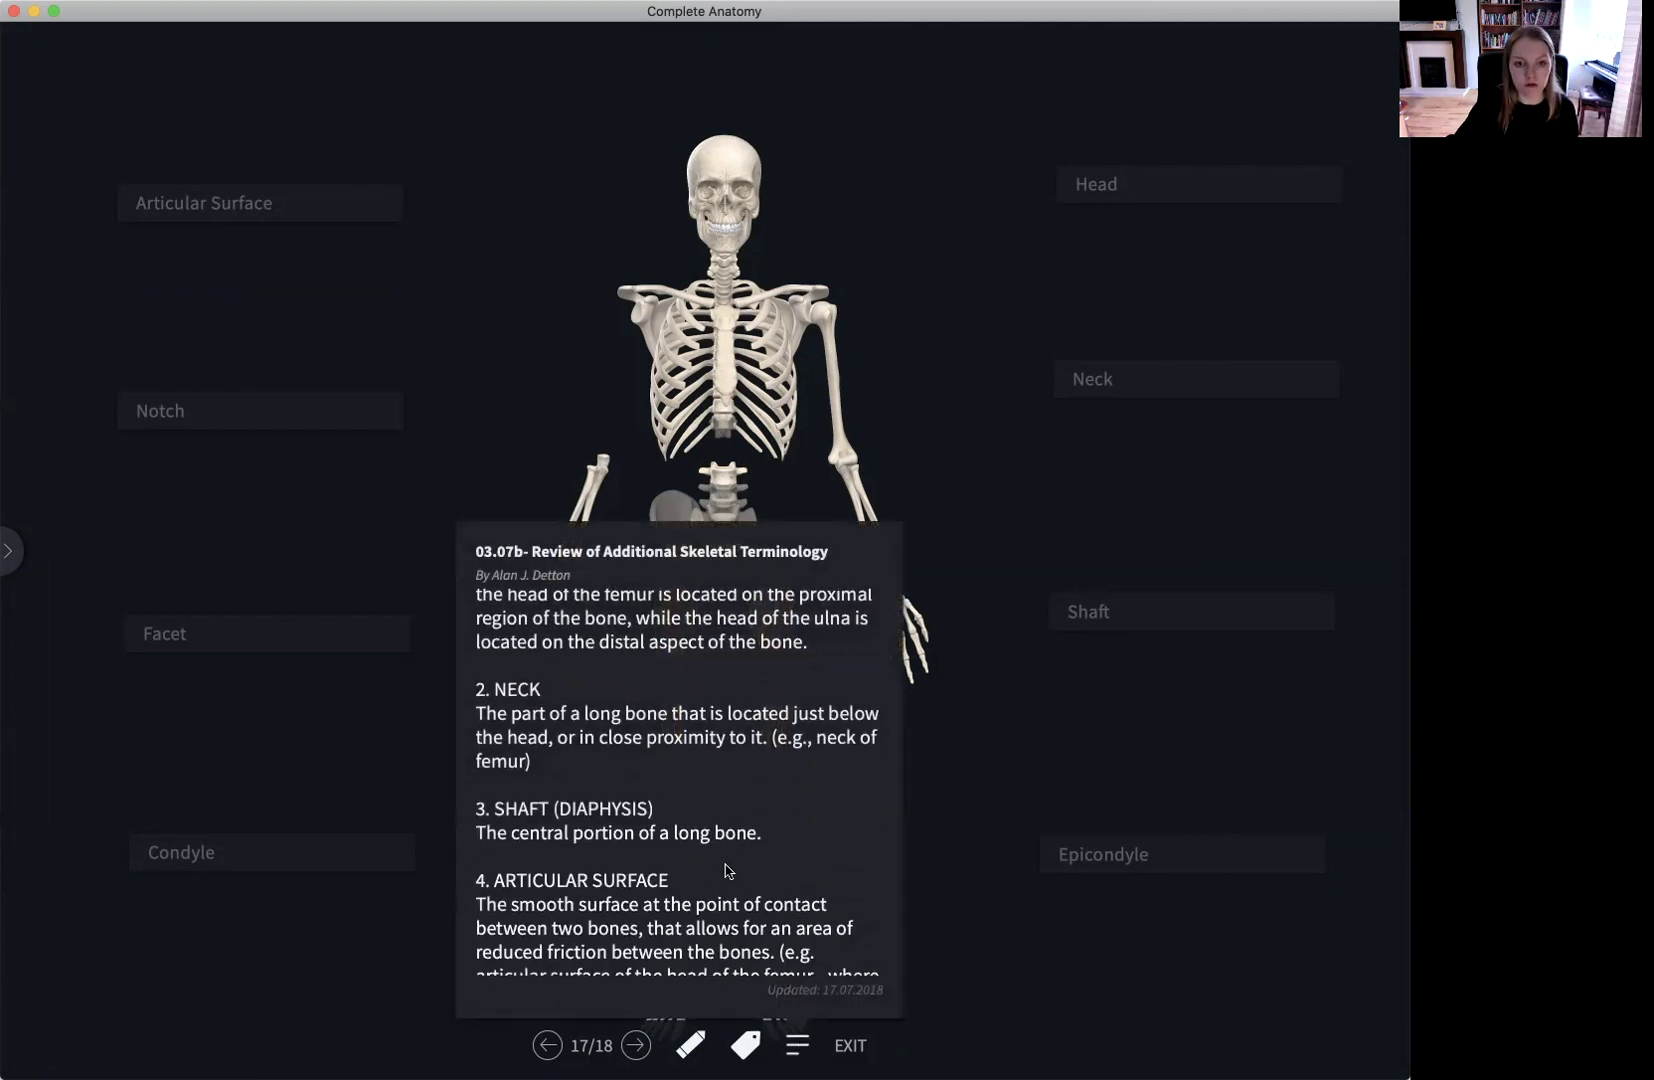
scroll(726, 868, down, 10)
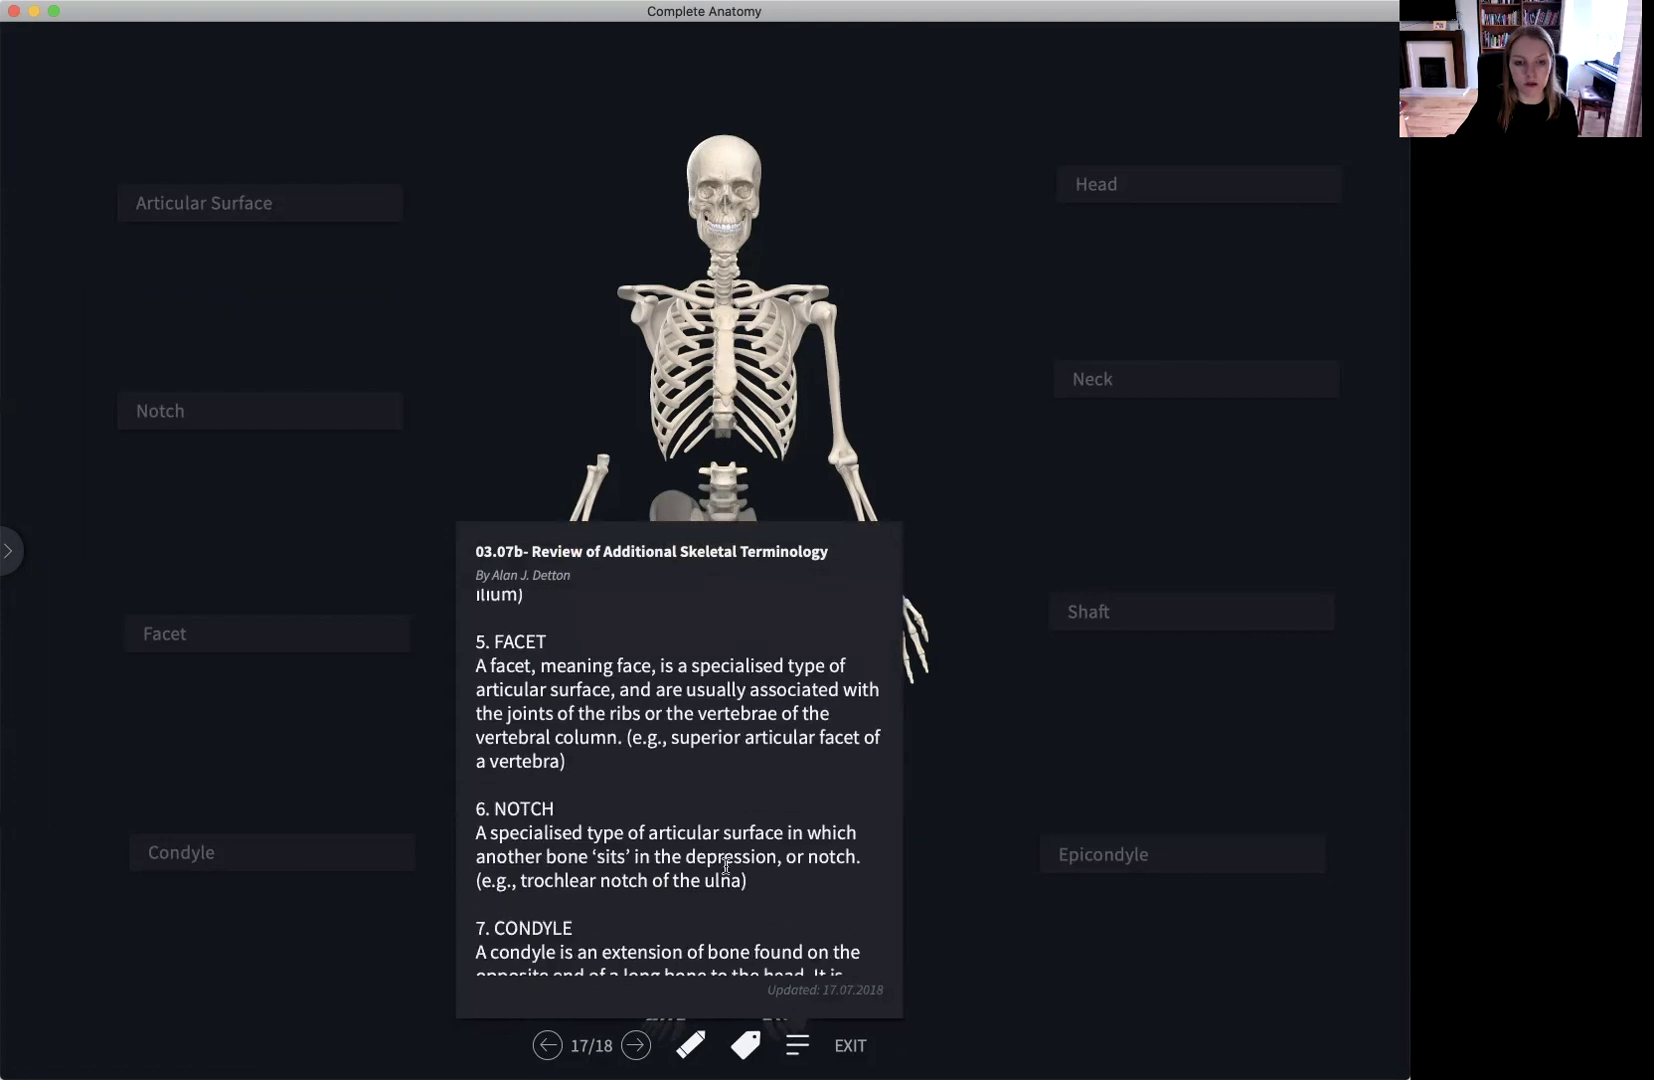
scroll(726, 866, up, 20)
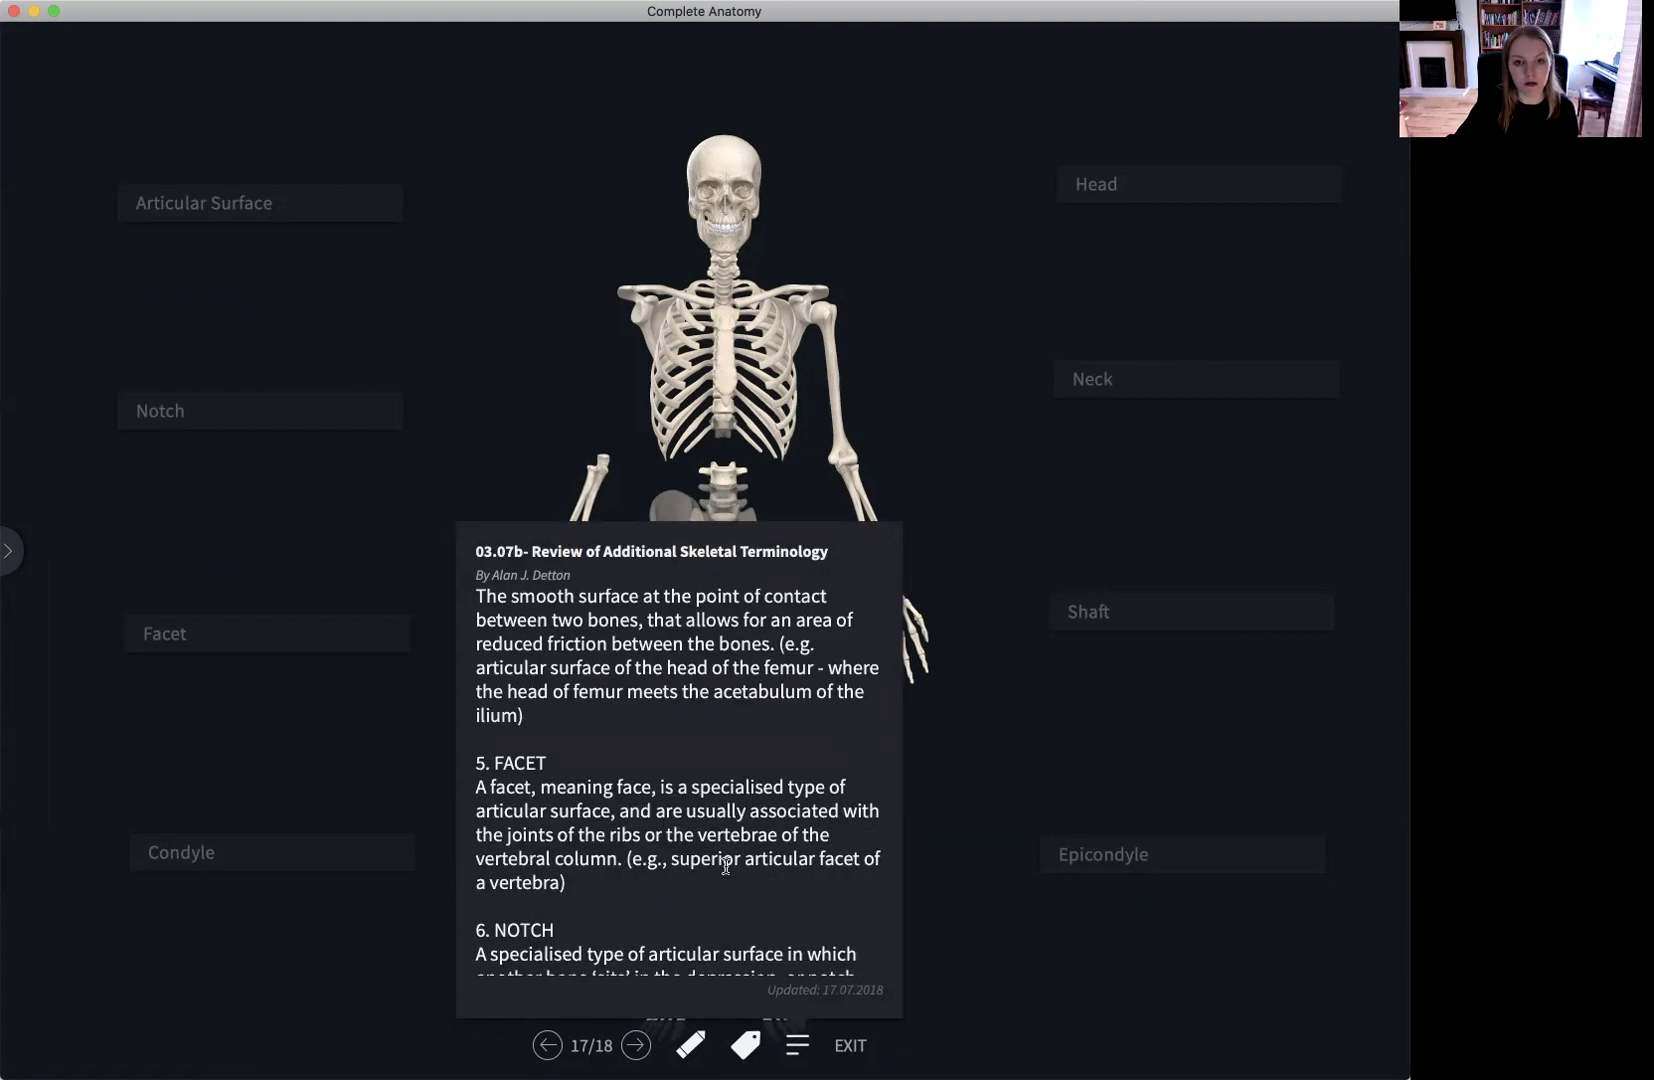
key(Escape)
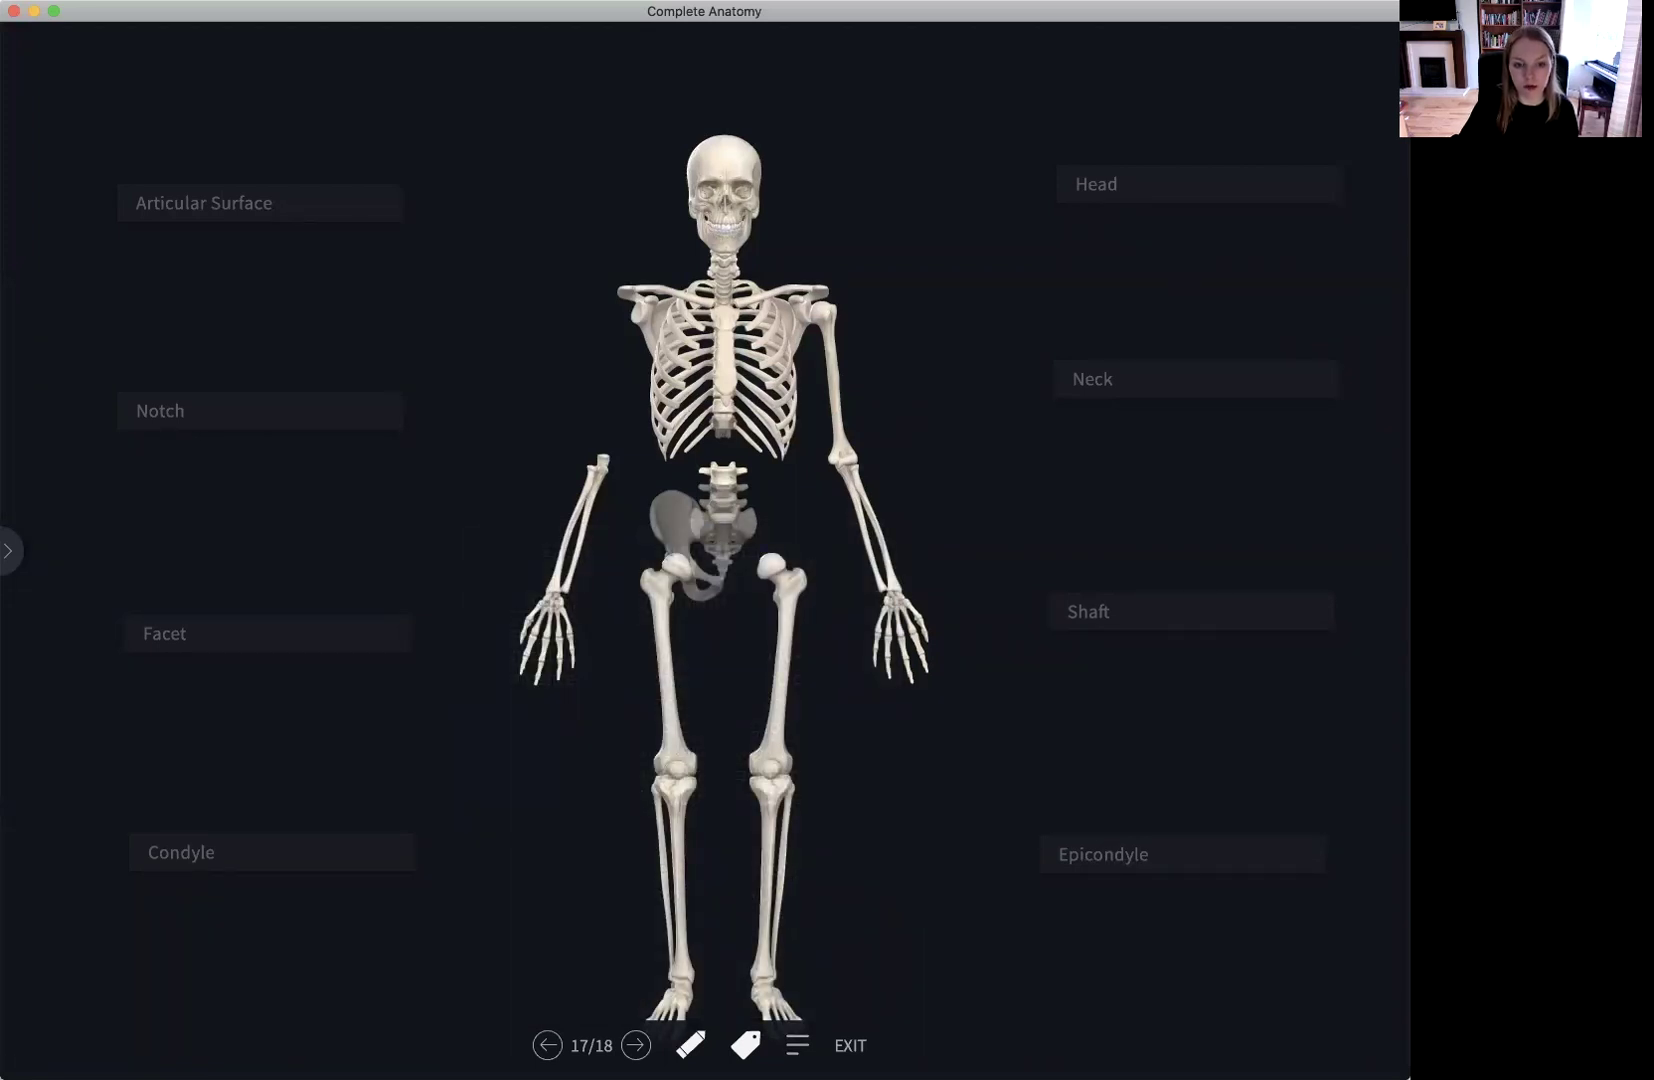
key(Right)
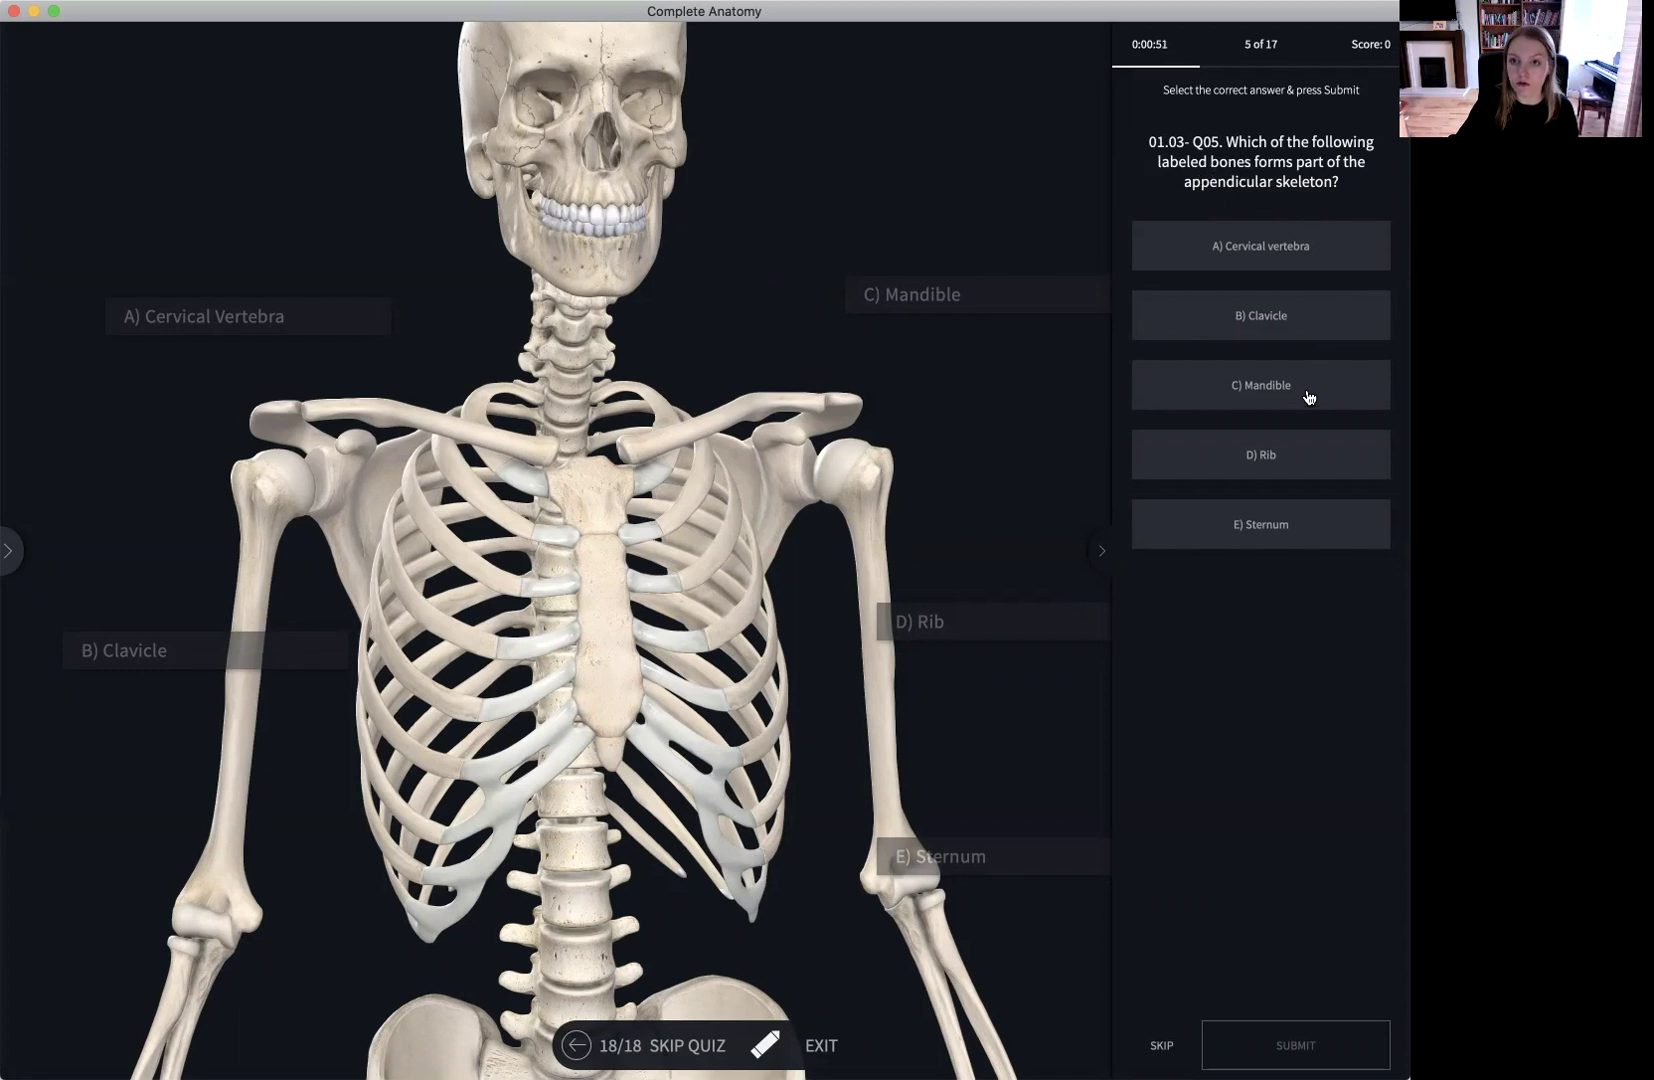
- Submit Clavicle as the answer, then circle the lumbar intervertebral disc on question 6
click(1321, 314)
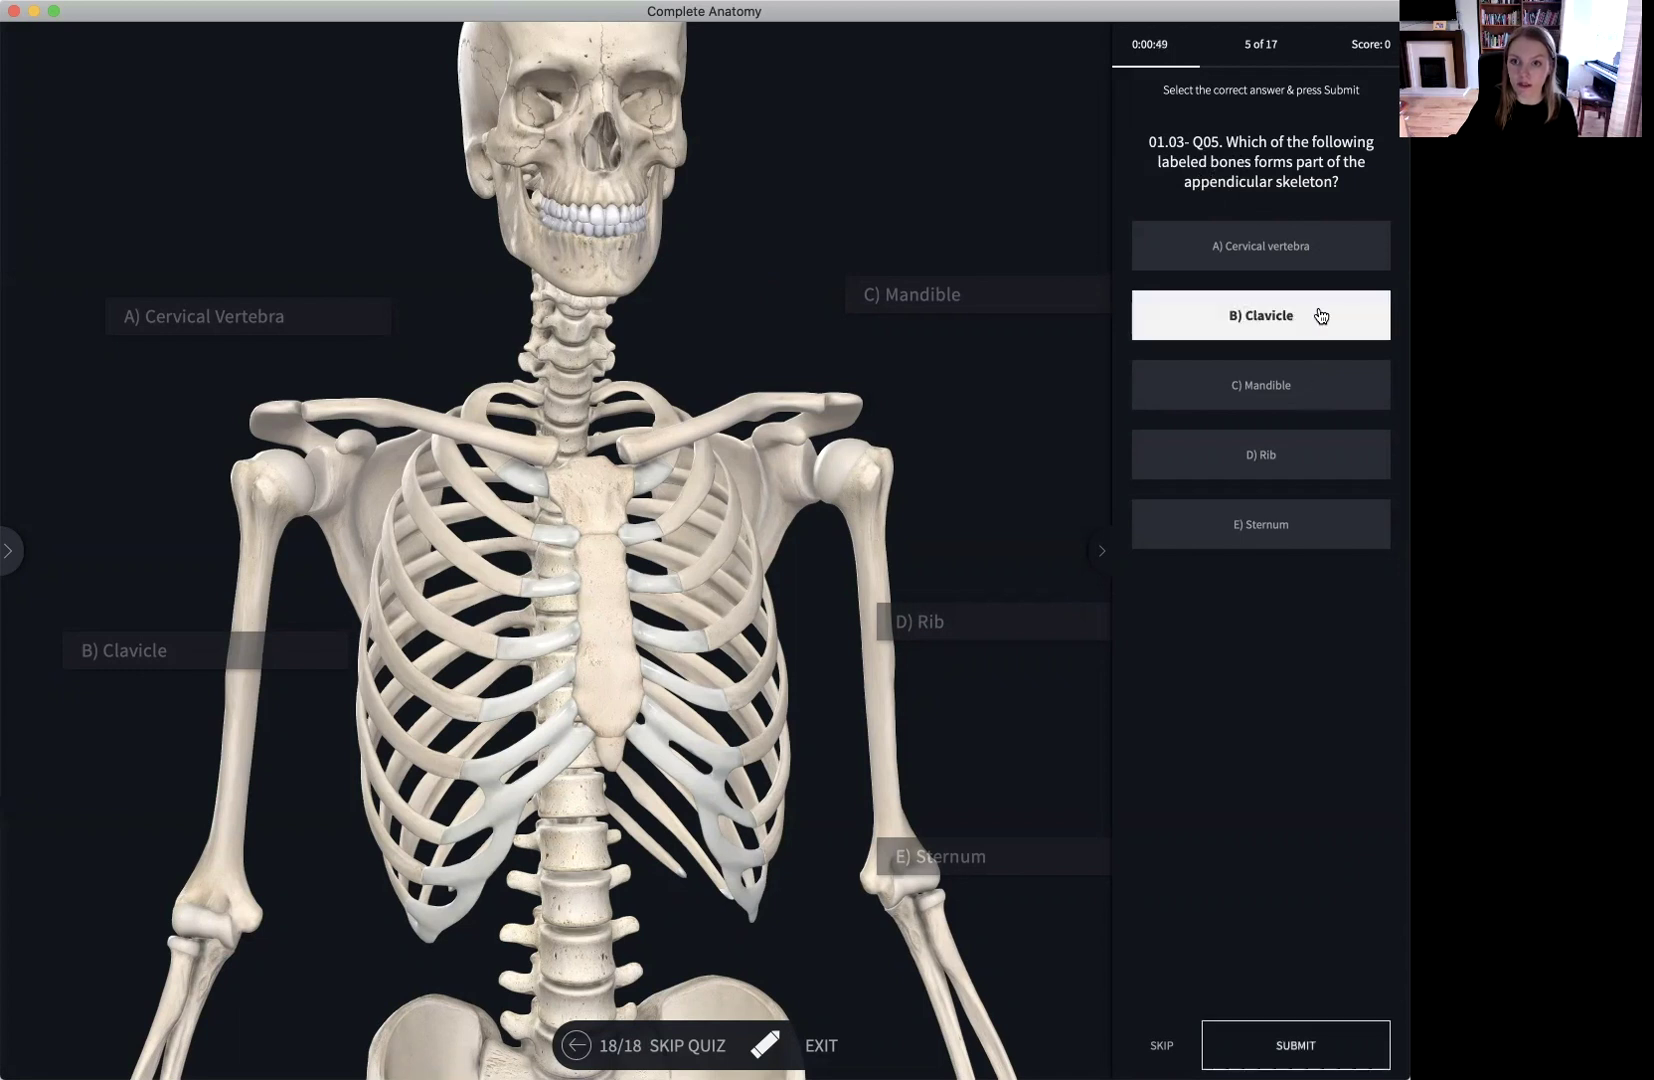
click(1312, 1038)
mouse_move(557, 374)
mouse_down()
mouse_move(496, 423)
mouse_move(588, 471)
mouse_move(640, 461)
mouse_move(665, 388)
mouse_move(565, 370)
mouse_up()
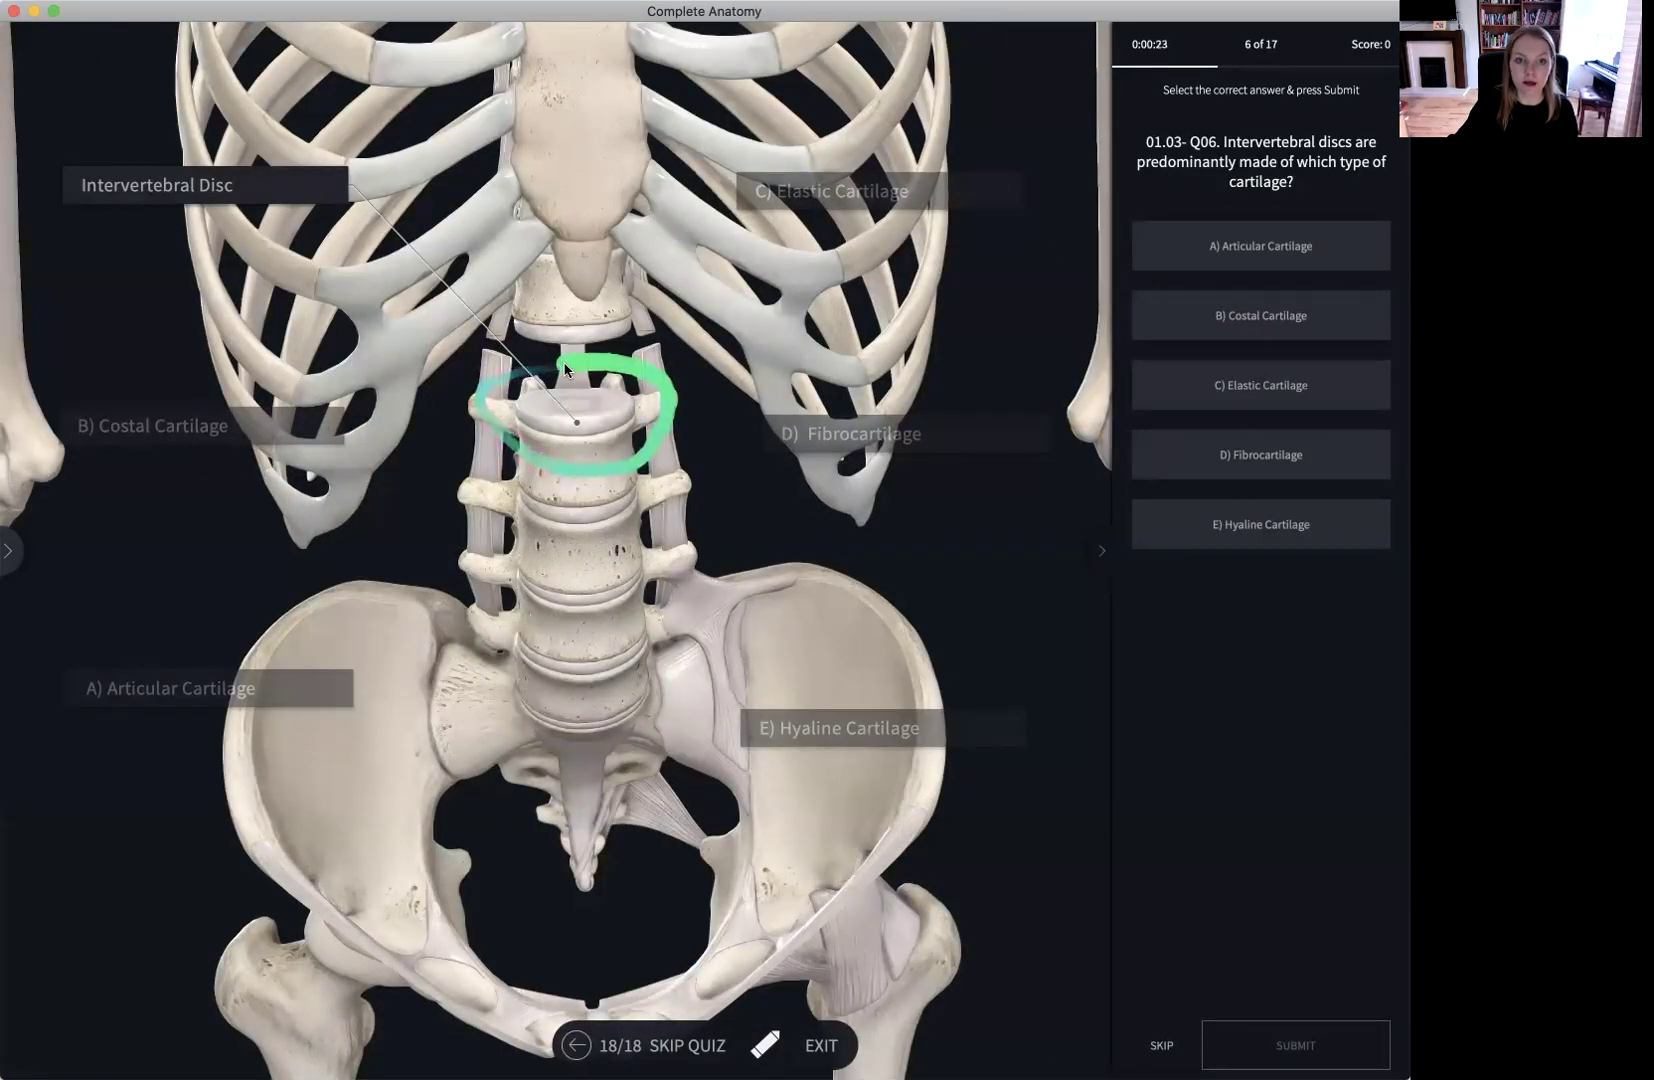